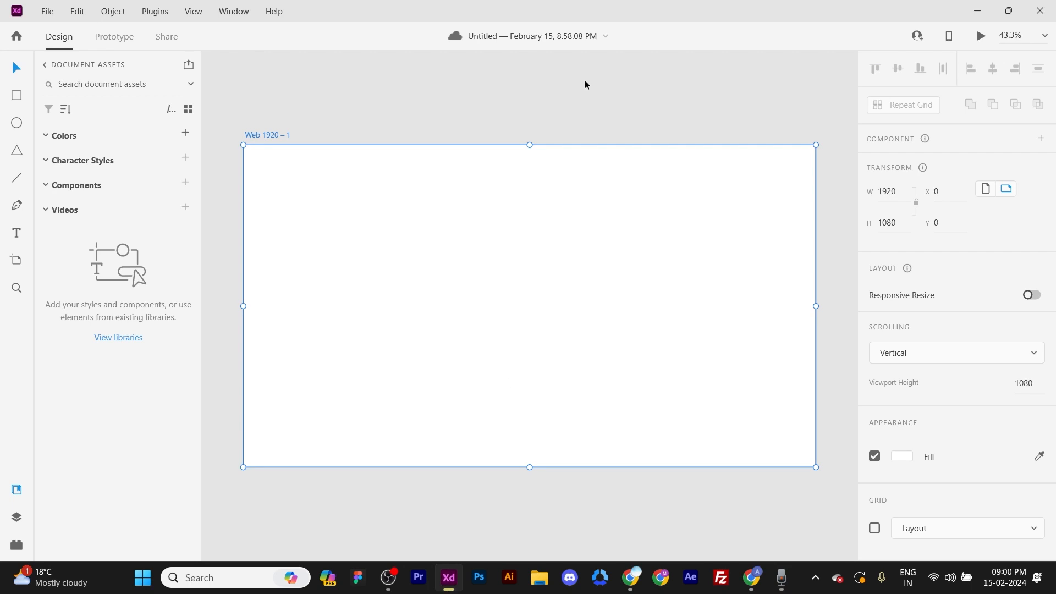
{"action": "scroll", "coordinate": [539, 72], "scroll_direction": "down", "scroll_amount": 3}
{"action": "left_click_drag", "start_coordinate": [529, 80], "coordinate": [552, 125]}
{"action": "left_click", "coordinate": [553, 138]}
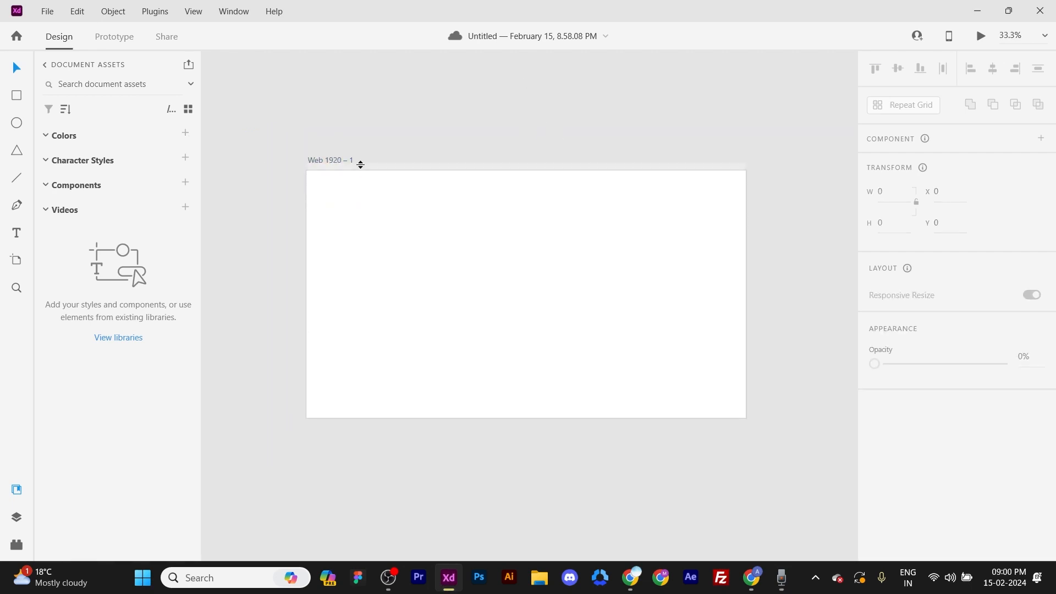
{"action": "left_click", "coordinate": [323, 158]}
{"action": "left_click_drag", "start_coordinate": [629, 132], "coordinate": [599, 112]}
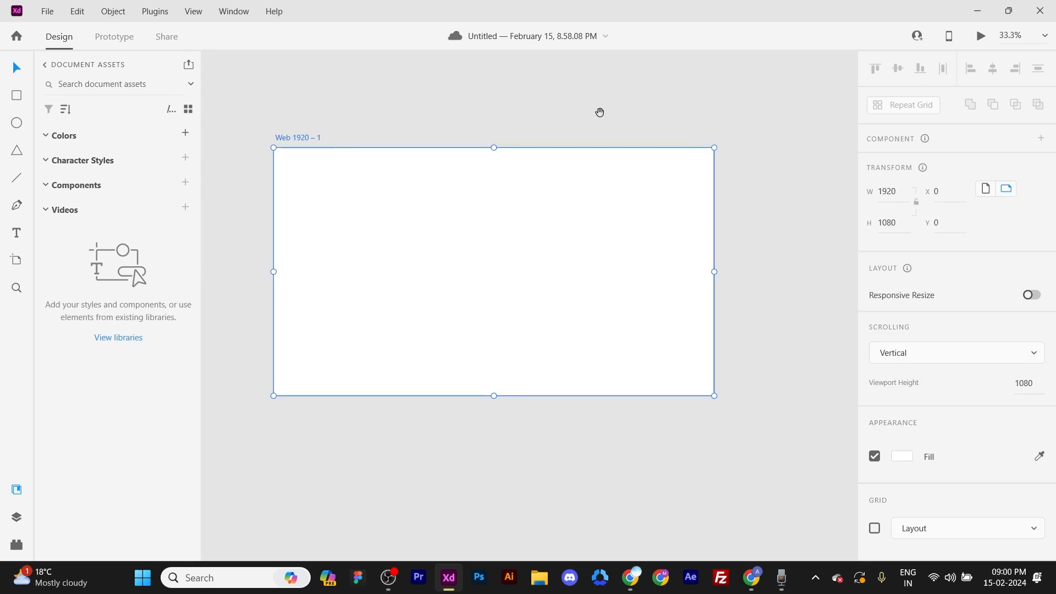
{"action": "left_click_drag", "start_coordinate": [493, 104], "coordinate": [497, 118]}
{"action": "left_click_drag", "start_coordinate": [598, 137], "coordinate": [534, 134]}
{"action": "left_click_drag", "start_coordinate": [395, 130], "coordinate": [497, 138]}
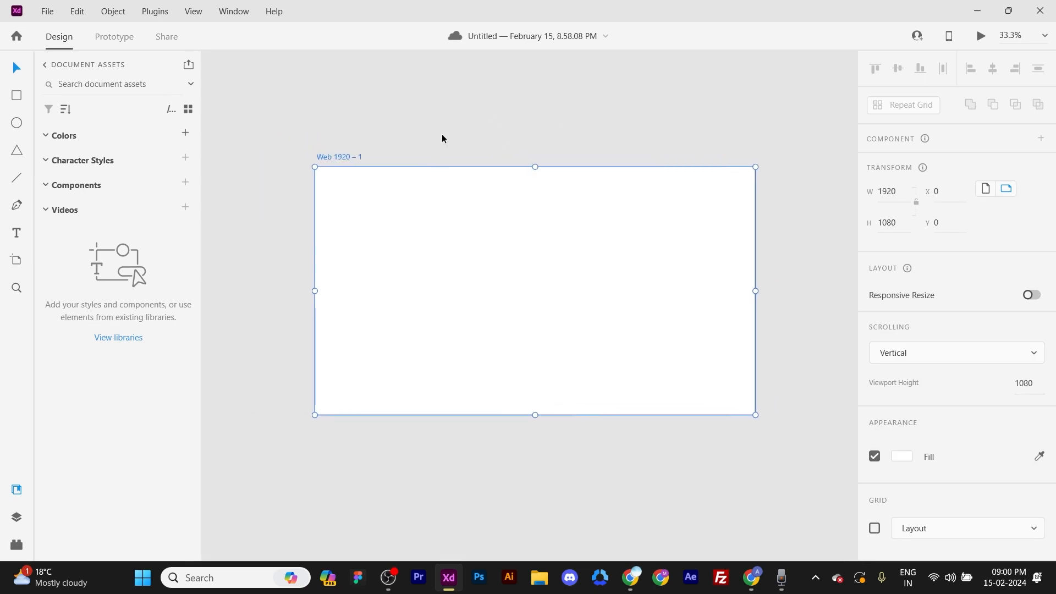
Start saving the document locally and create a folder named Coffee Shop inside Graphic Design Work.
{"action": "left_click", "coordinate": [47, 11]}
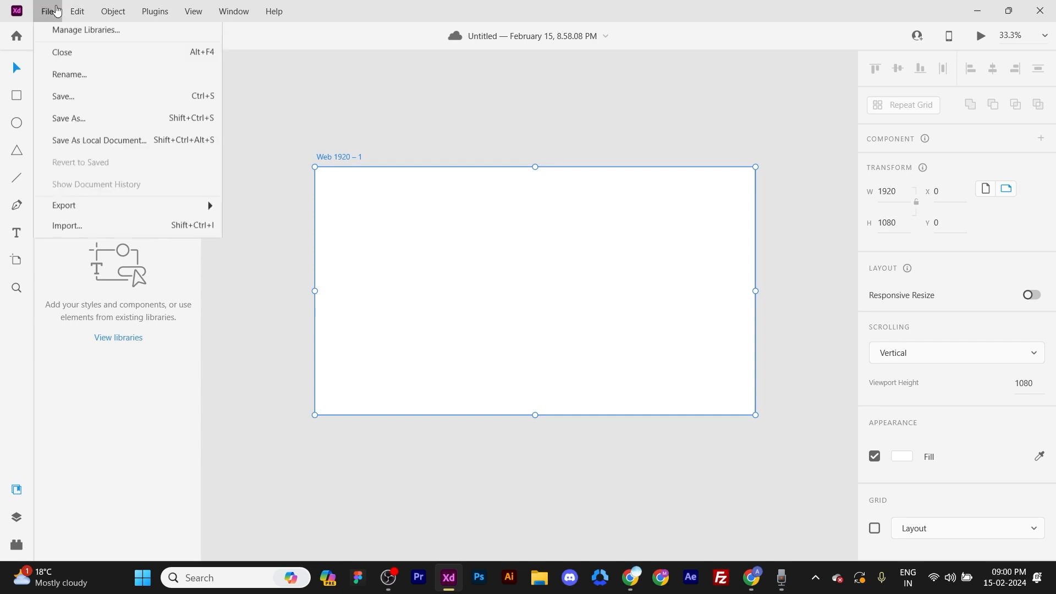
{"action": "left_click", "coordinate": [145, 250]}
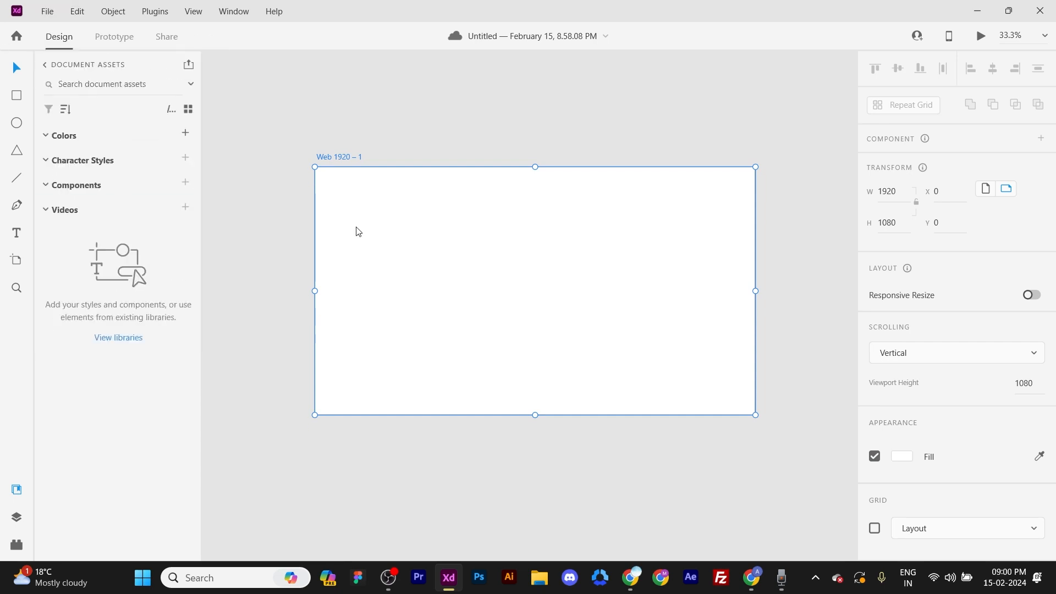
{"action": "left_click", "coordinate": [259, 234]}
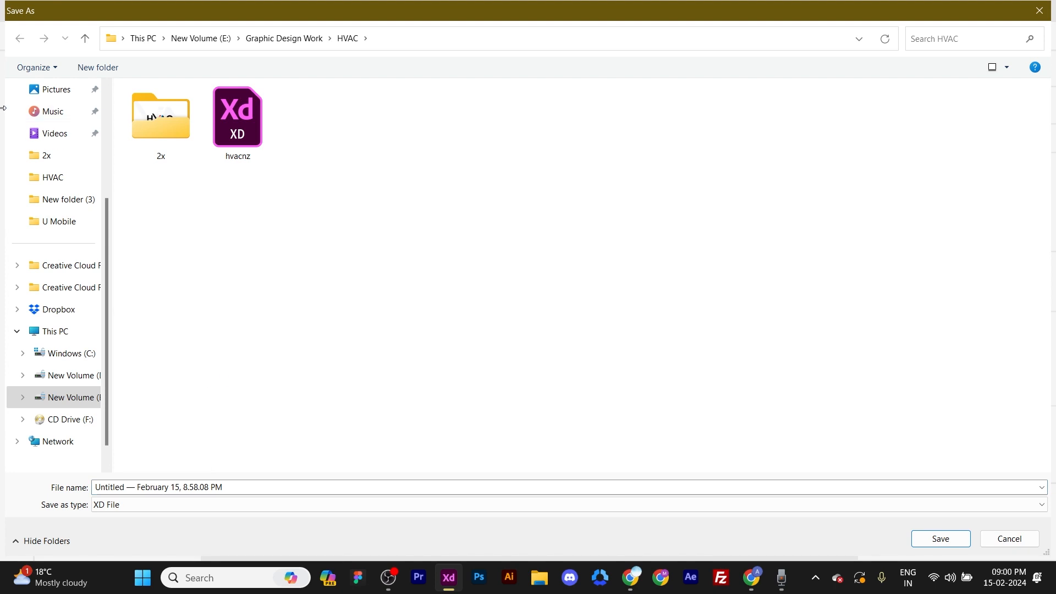
{"action": "left_click", "coordinate": [264, 37]}
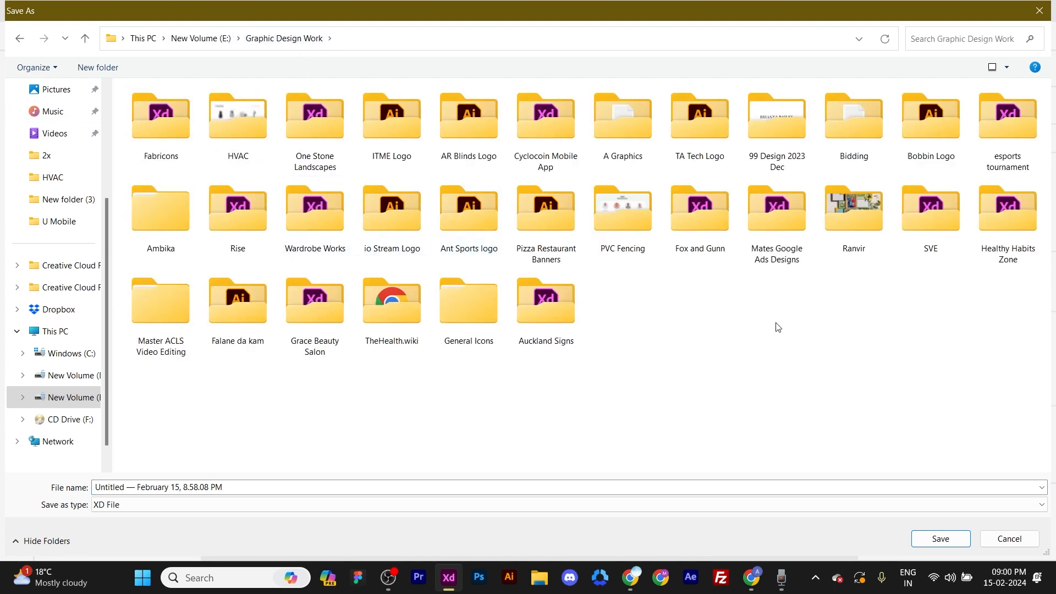
{"action": "key", "text": "ctrl+shift+n"}
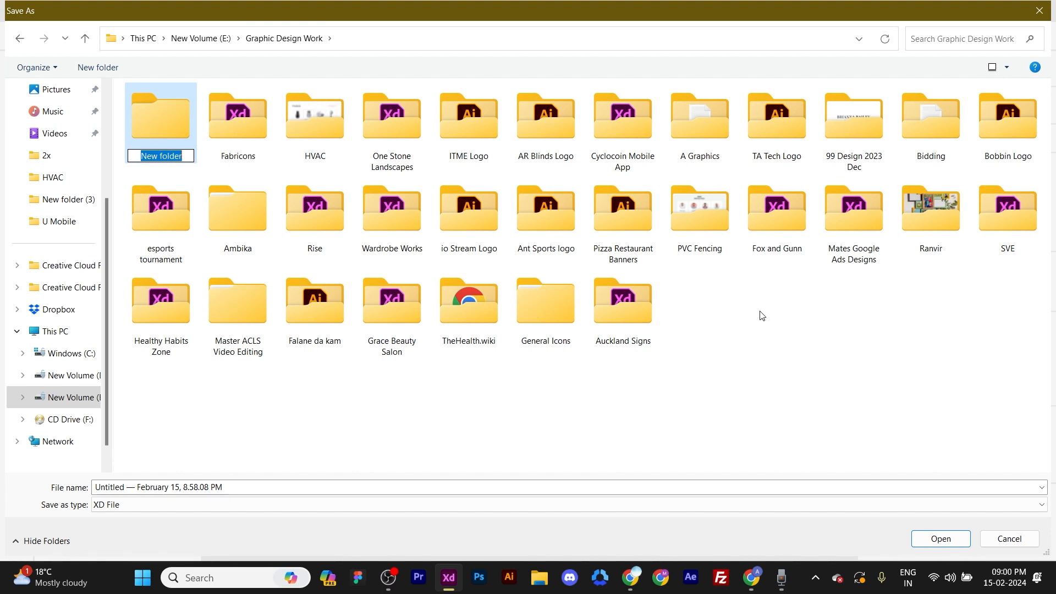
{"action": "type", "text": "C"}
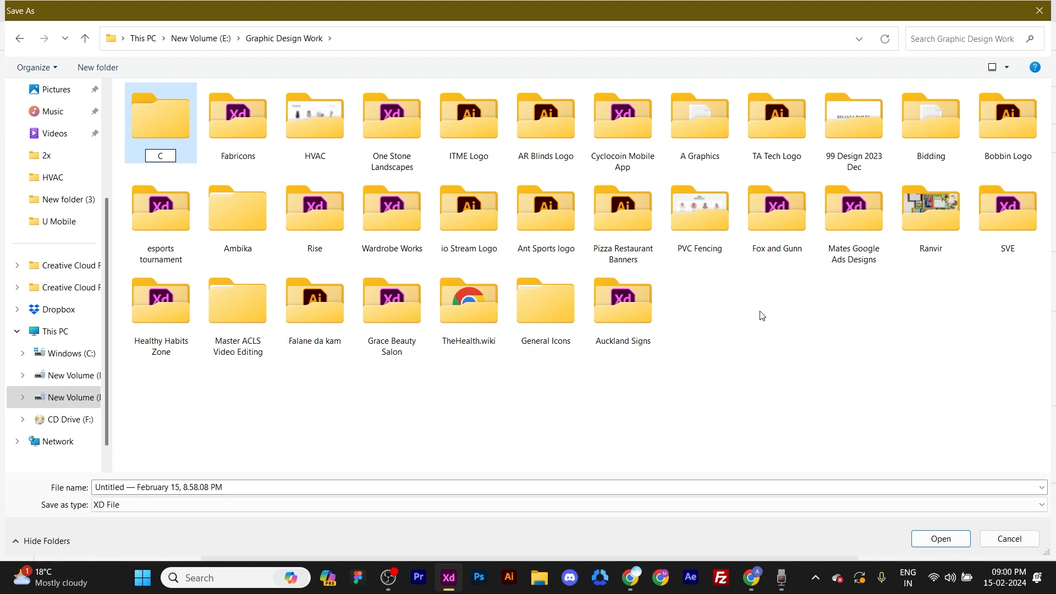
{"action": "type", "text": "offee Shop"}
{"action": "key", "text": "Return"}
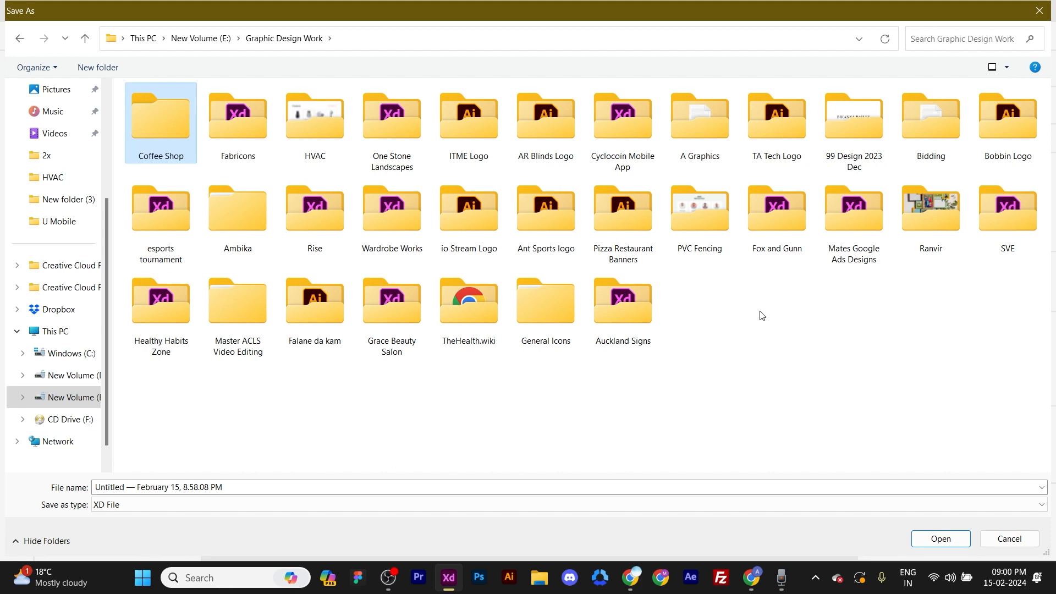
Save the document as an XD file named Coffee Shop inside the new Coffee Shop folder.
{"action": "key", "text": "Return"}
{"action": "left_click", "coordinate": [293, 482]}
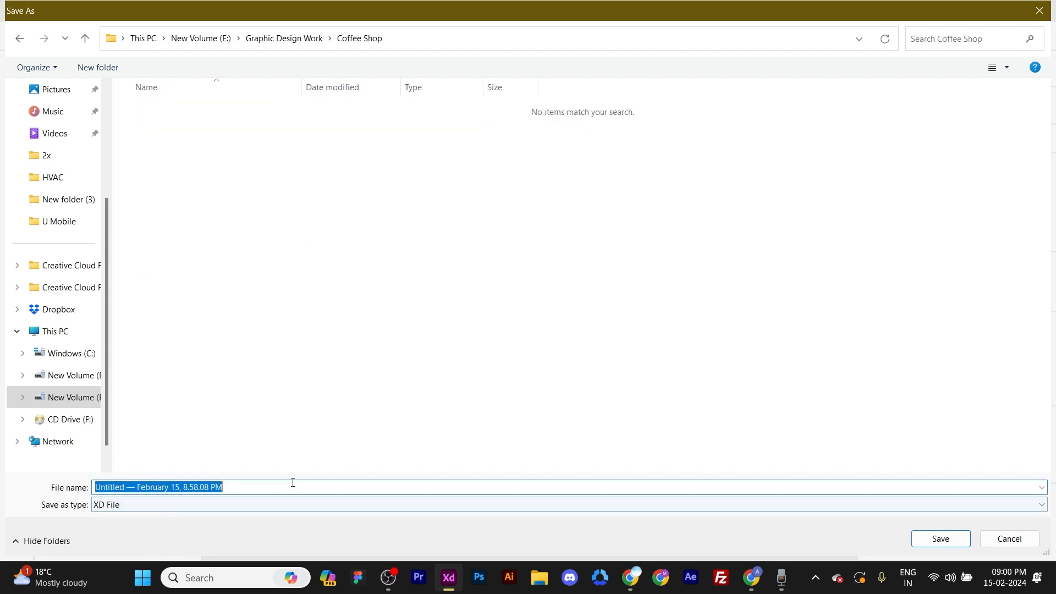
{"action": "type", "text": "Cof"}
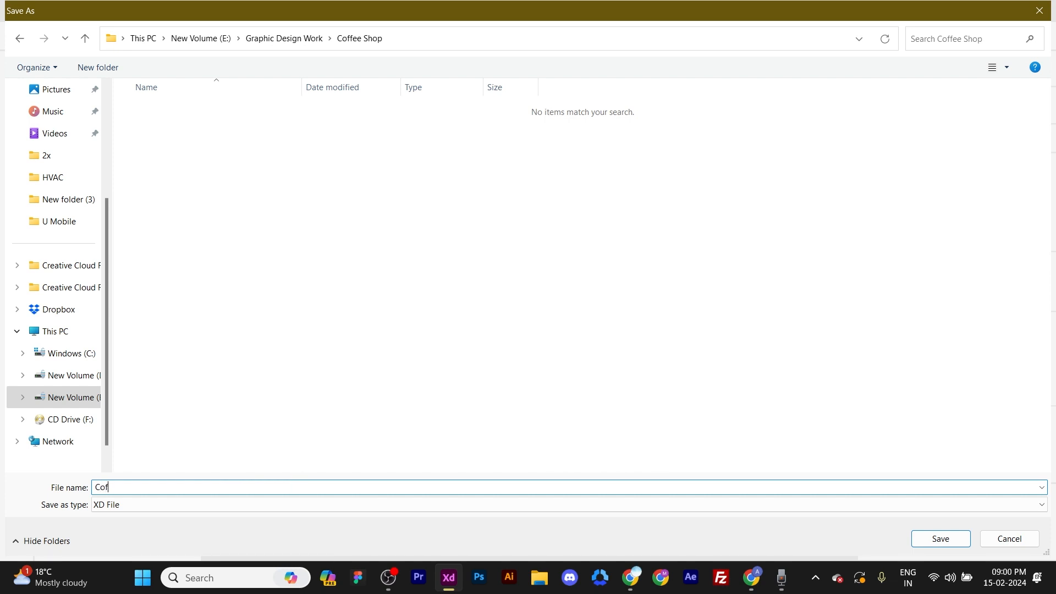
{"action": "type", "text": "fee Shop"}
{"action": "key", "text": "Return"}
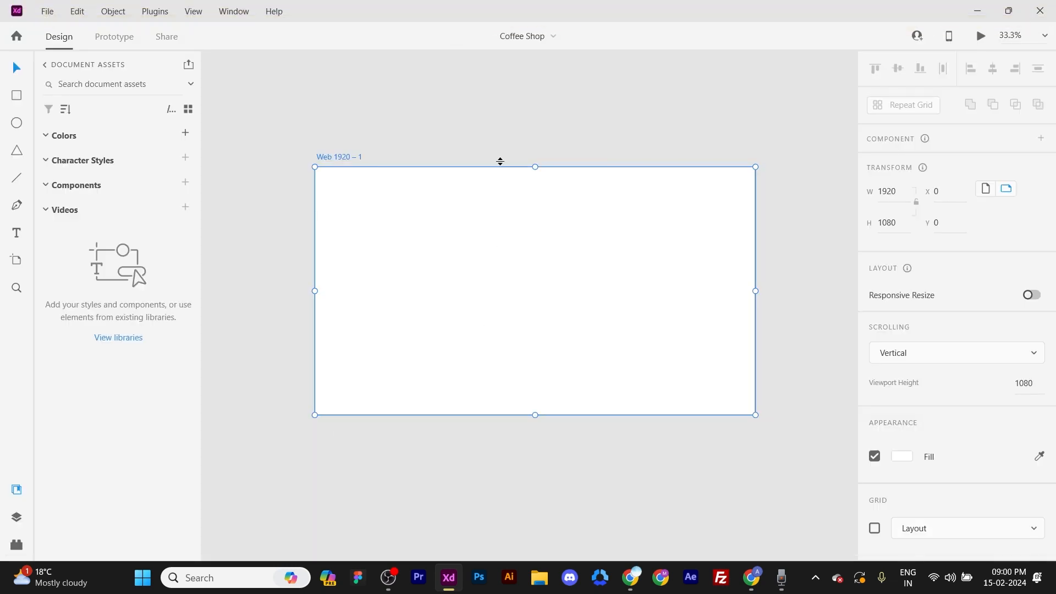
Rename the Web 1920 – 1 artboard to Hompage and save the document.
{"action": "left_click_drag", "start_coordinate": [508, 127], "coordinate": [463, 127]}
{"action": "double_click", "coordinate": [295, 156]}
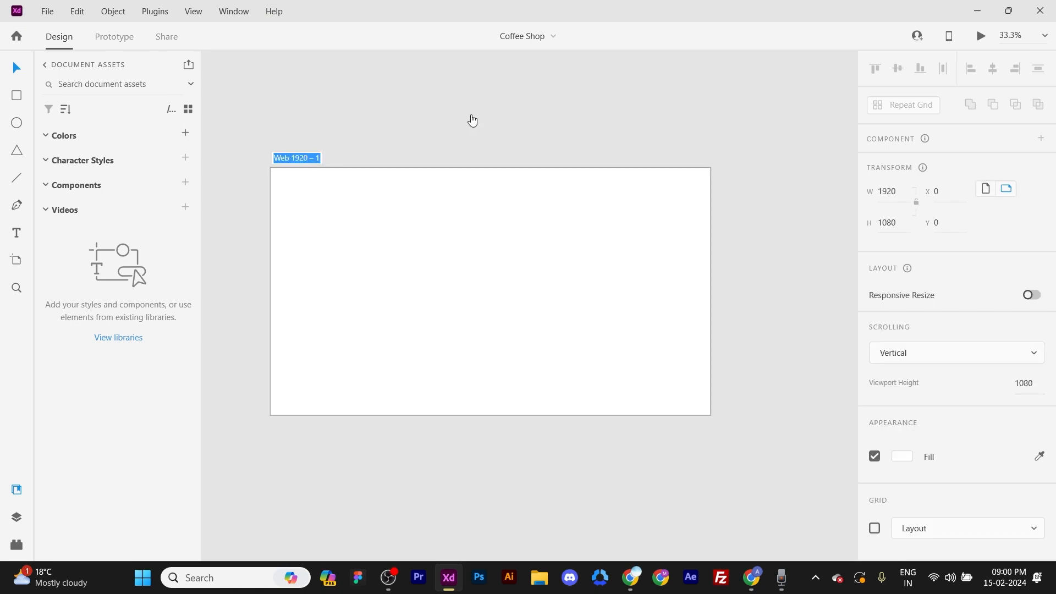
{"action": "type", "text": "Hompage"}
{"action": "key", "text": "Return"}
{"action": "left_click_drag", "start_coordinate": [438, 118], "coordinate": [509, 111]}
{"action": "key", "text": "ctrl+s"}
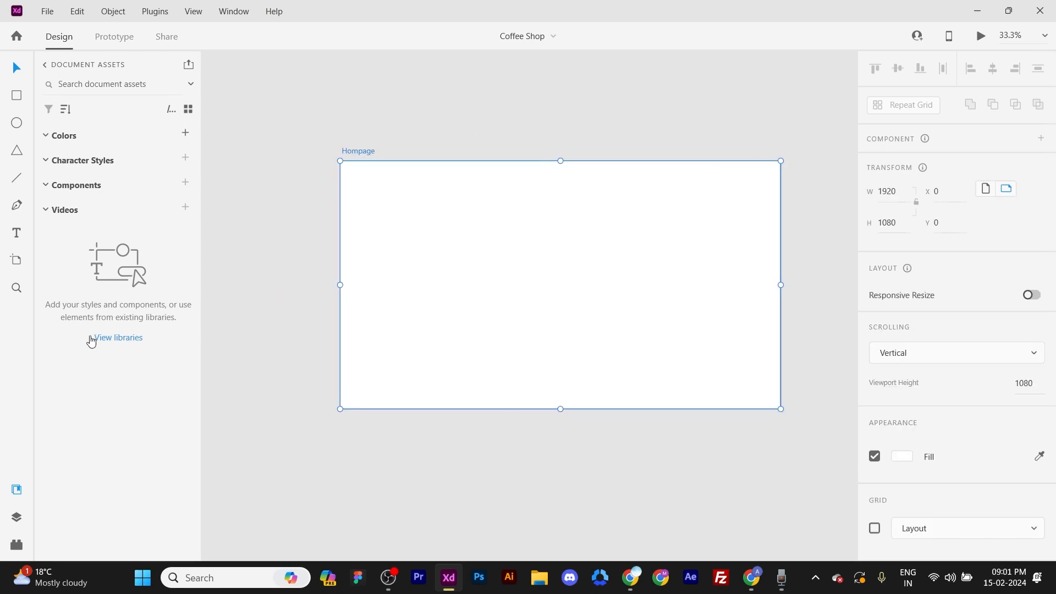
Hide the document assets and set the Hompage artboard's width to 1600.
{"action": "left_click", "coordinate": [25, 494]}
{"action": "left_click_drag", "start_coordinate": [447, 295], "coordinate": [510, 290]}
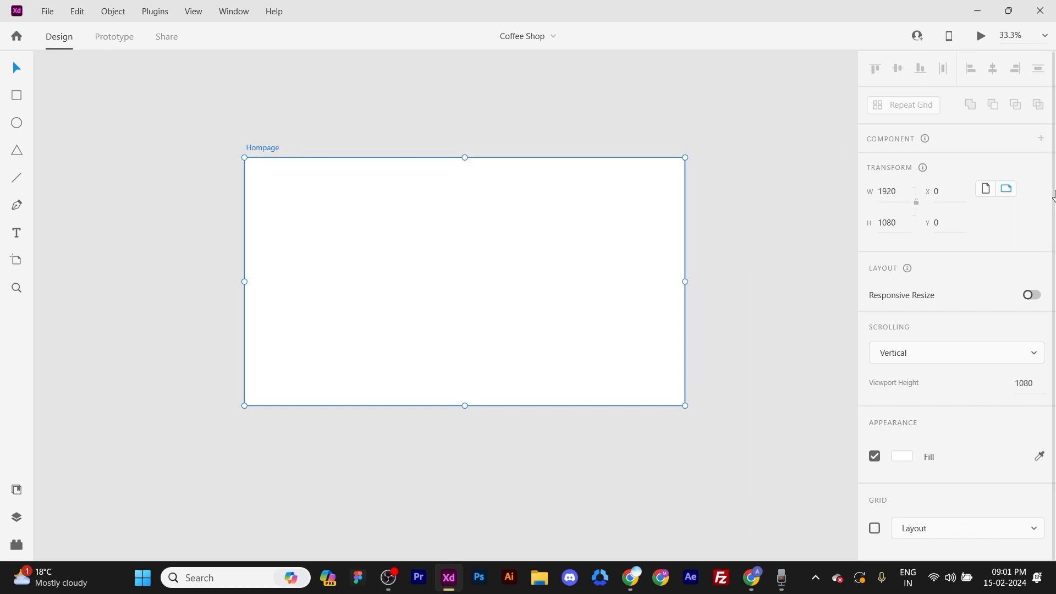
{"action": "left_click", "coordinate": [899, 197]}
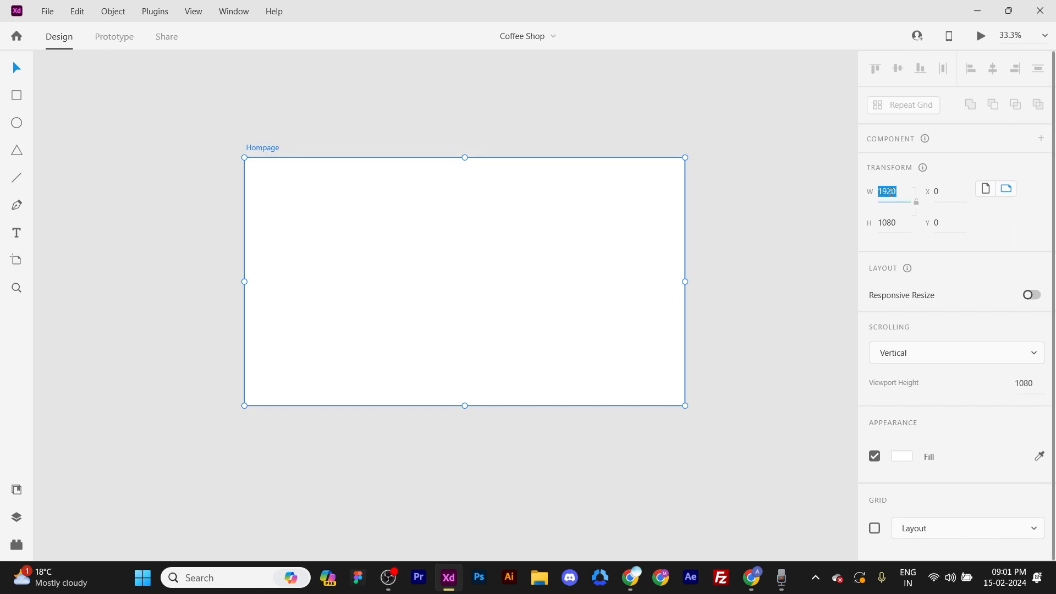
{"action": "type", "text": "1600"}
{"action": "key", "text": "Return"}
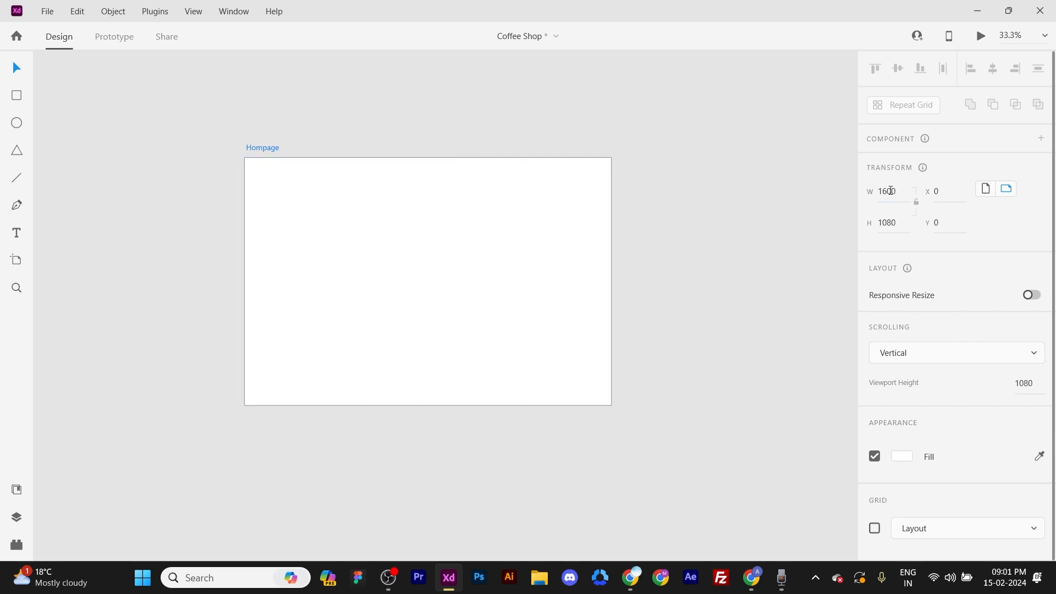
{"action": "left_click_drag", "start_coordinate": [255, 190], "coordinate": [338, 190]}
{"action": "left_click_drag", "start_coordinate": [554, 240], "coordinate": [522, 217]}
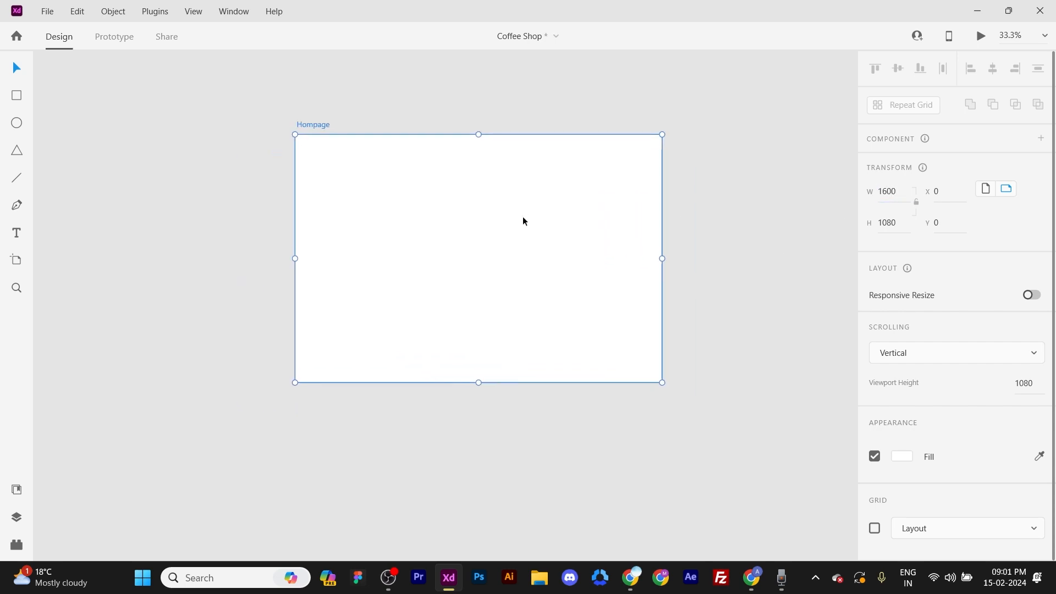
Turn on the layout grid for the Hompage artboard.
{"action": "left_click_drag", "start_coordinate": [646, 212], "coordinate": [624, 209]}
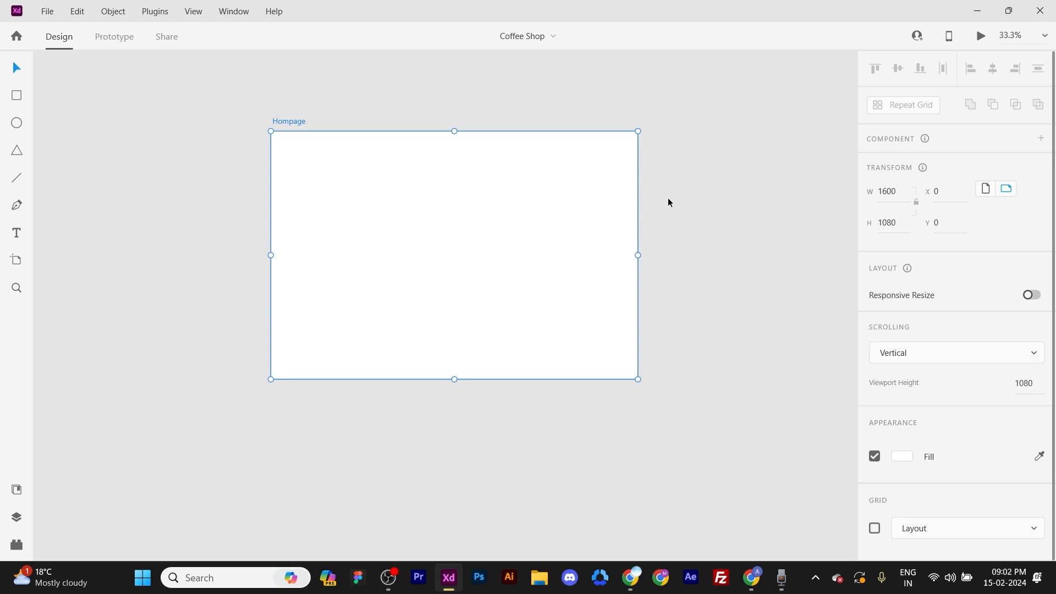
{"action": "left_click_drag", "start_coordinate": [702, 234], "coordinate": [688, 209]}
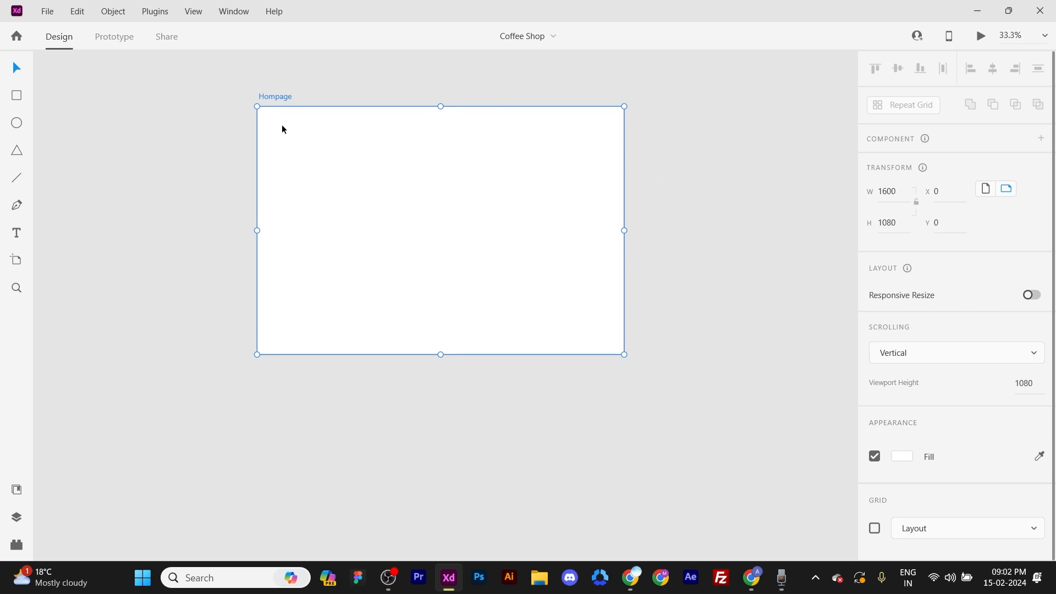
{"action": "left_click_drag", "start_coordinate": [334, 141], "coordinate": [335, 149]}
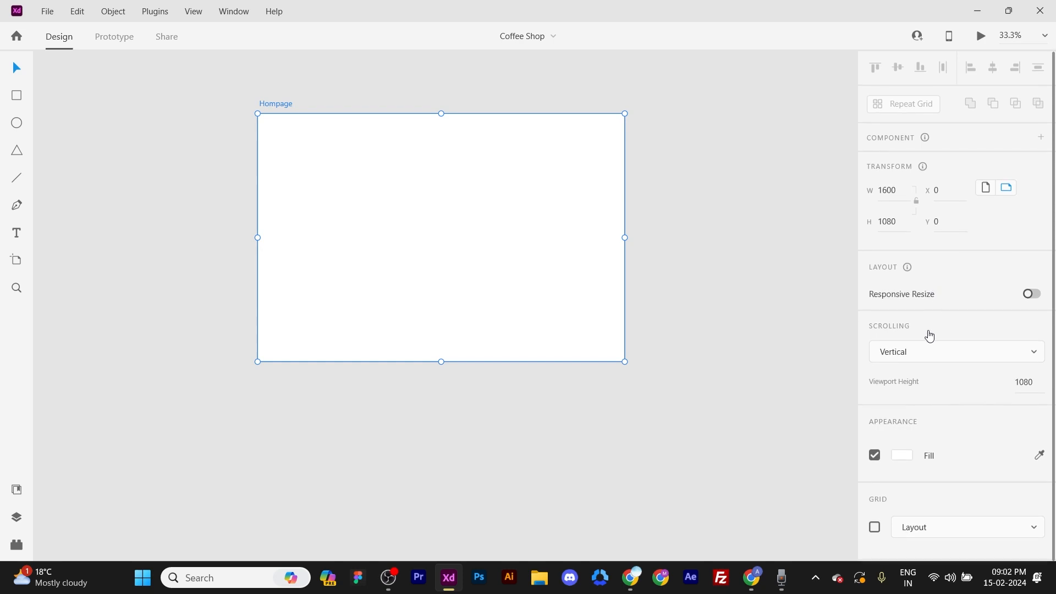
{"action": "left_click", "coordinate": [874, 527]}
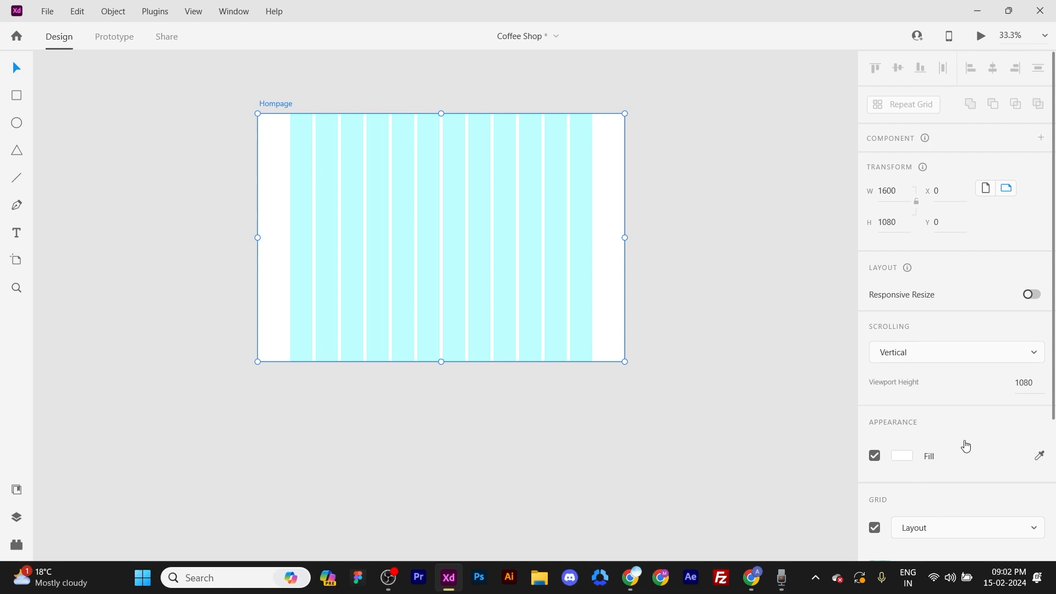
{"action": "scroll", "coordinate": [966, 445], "scroll_direction": "down", "scroll_amount": 4}
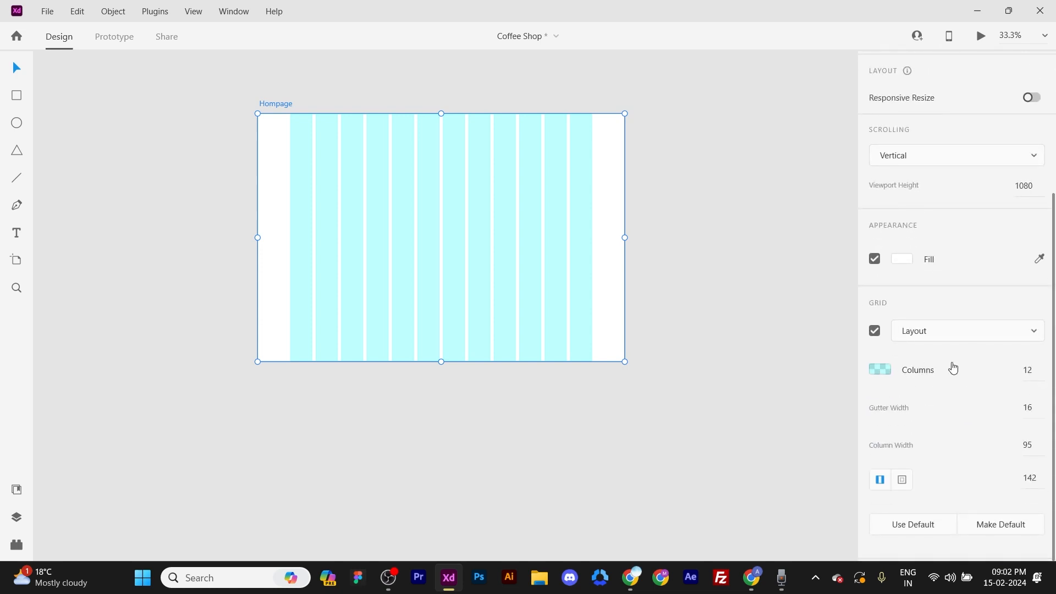
Recolour the layout grid columns to red #FF0000 with a very low opacity and save the document.
{"action": "left_click", "coordinate": [880, 369]}
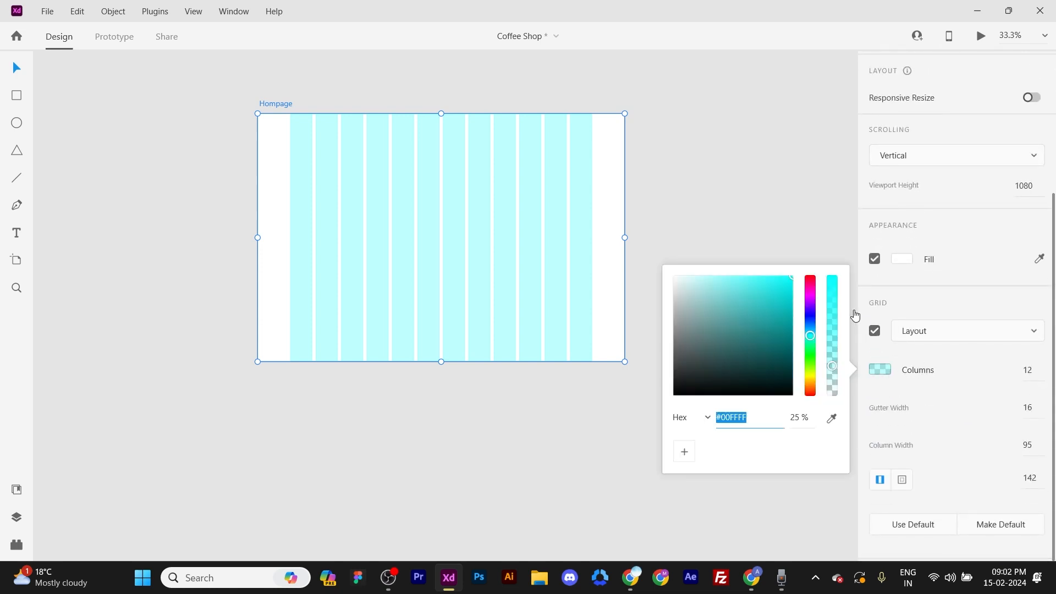
{"action": "left_click_drag", "start_coordinate": [810, 344], "coordinate": [810, 279]}
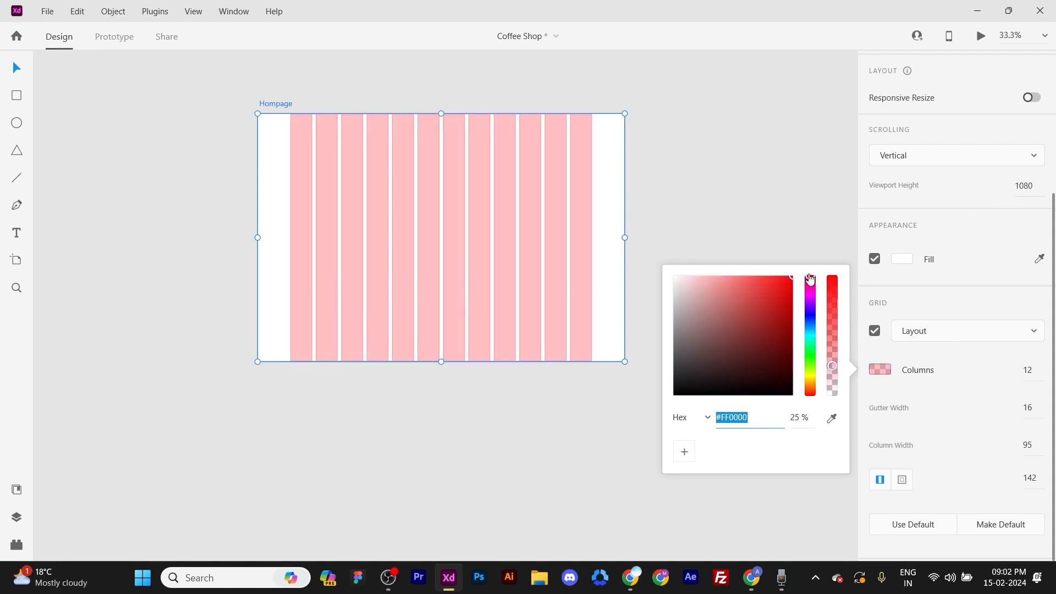
{"action": "left_click_drag", "start_coordinate": [831, 366], "coordinate": [836, 395]}
{"action": "left_click", "coordinate": [959, 394]}
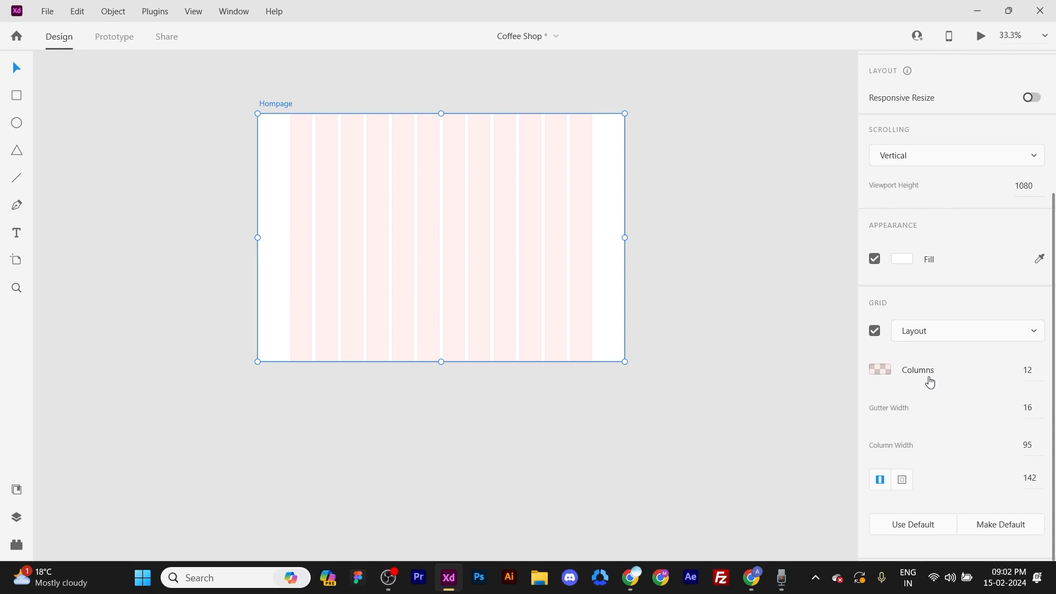
{"action": "left_click", "coordinate": [1032, 376]}
{"action": "left_click", "coordinate": [964, 388]}
{"action": "key", "text": "ctrl+s"}
Add a vertical guide on the Hompage artboard along the left edge of the first grid column.
{"action": "key", "text": "space"}
{"action": "key", "text": "space"}
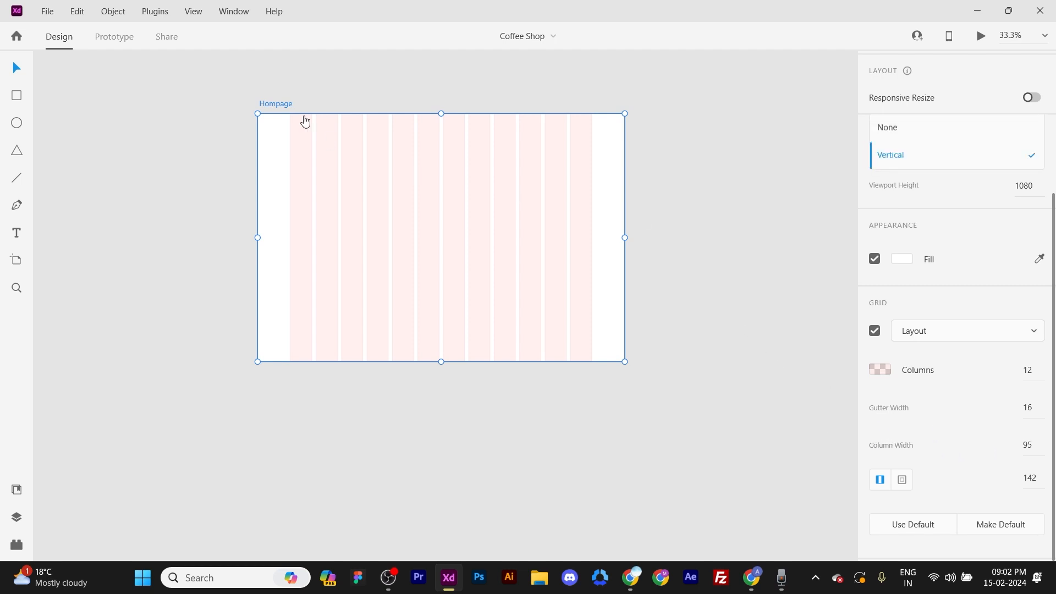
{"action": "scroll", "coordinate": [381, 101], "scroll_direction": "up", "scroll_amount": 1}
{"action": "scroll", "coordinate": [381, 100], "scroll_direction": "up", "scroll_amount": 7}
{"action": "key", "text": "space"}
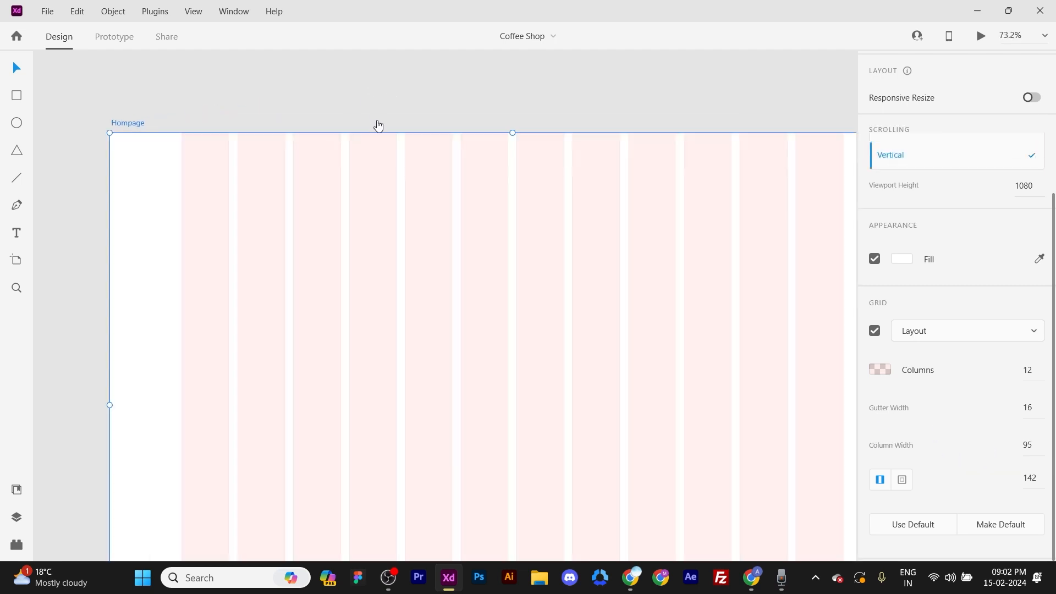
{"action": "left_click", "coordinate": [391, 102]}
{"action": "key", "text": "space"}
{"action": "left_click_drag", "start_coordinate": [432, 171], "coordinate": [429, 109]}
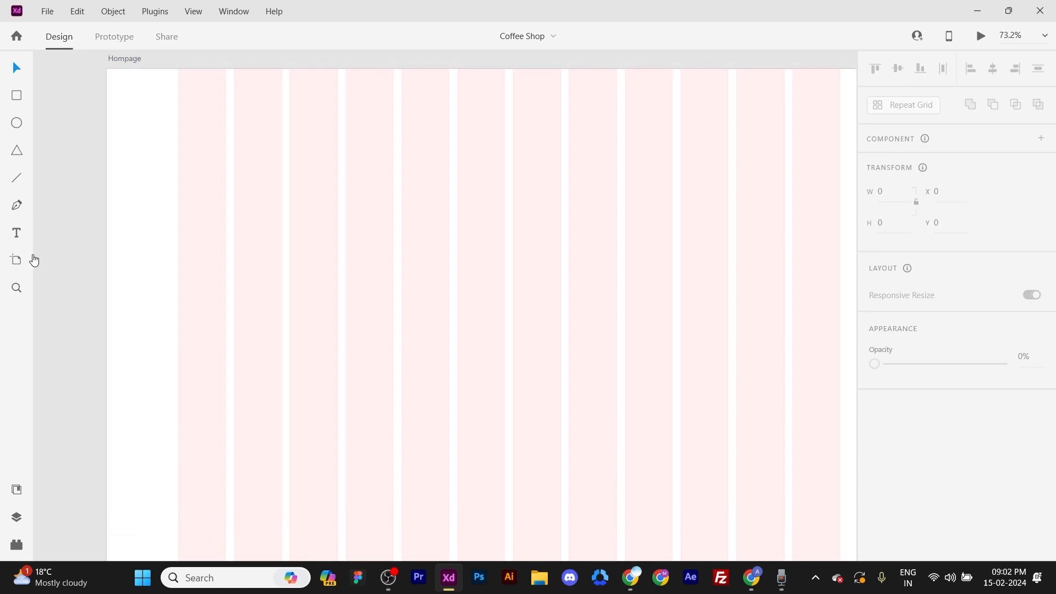
{"action": "key", "text": "space"}
{"action": "left_click_drag", "start_coordinate": [164, 198], "coordinate": [201, 172]}
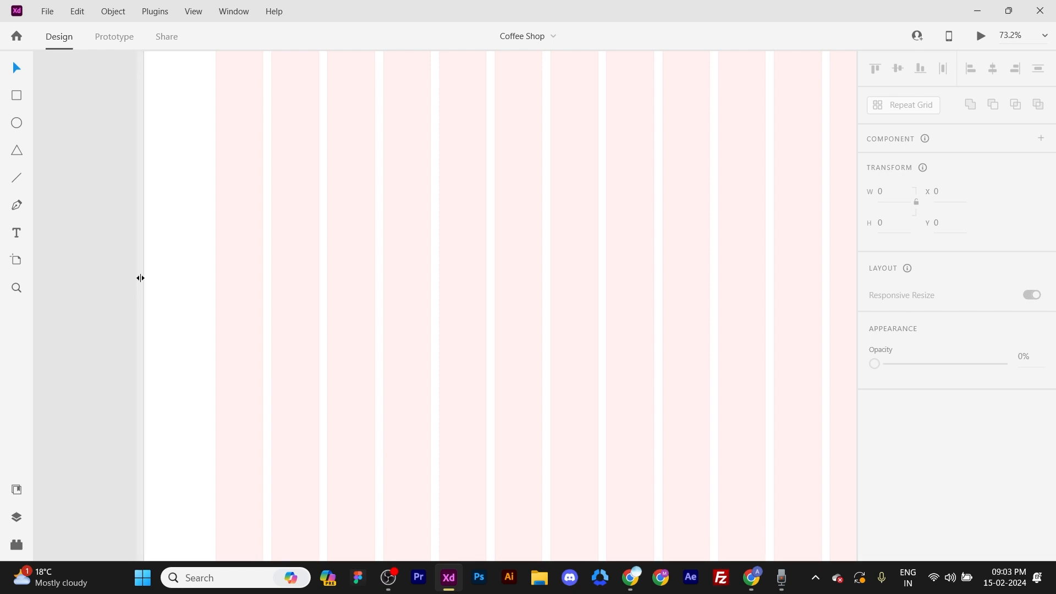
{"action": "left_click_drag", "start_coordinate": [138, 280], "coordinate": [214, 269]}
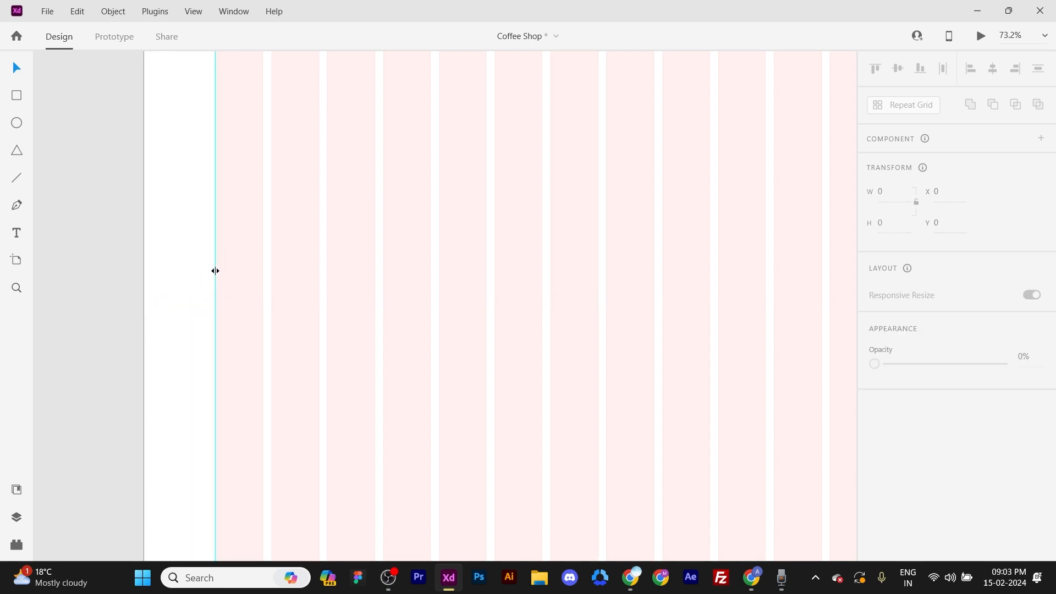
Add a second vertical guide along the right edge of the last grid column and check the guide alignment up close.
{"action": "scroll", "coordinate": [212, 269], "scroll_direction": "down", "scroll_amount": 4}
{"action": "left_click_drag", "start_coordinate": [132, 278], "coordinate": [471, 275]}
{"action": "scroll", "coordinate": [480, 271], "scroll_direction": "up", "scroll_amount": 3}
{"action": "scroll", "coordinate": [436, 268], "scroll_direction": "up", "scroll_amount": 5}
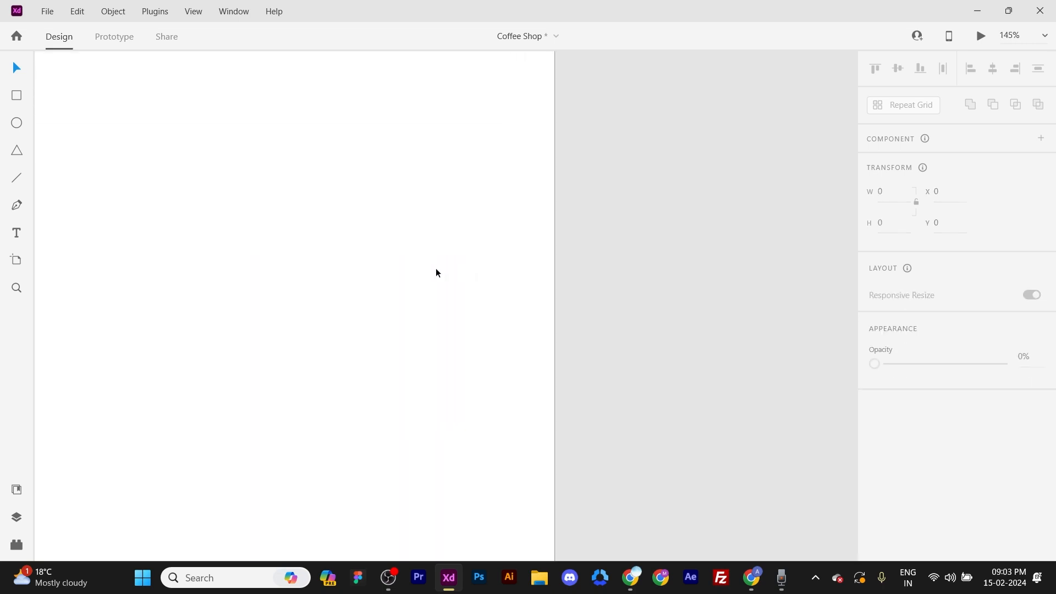
{"action": "left_click_drag", "start_coordinate": [403, 288], "coordinate": [438, 318]}
{"action": "scroll", "coordinate": [439, 319], "scroll_direction": "down", "scroll_amount": 1}
{"action": "scroll", "coordinate": [434, 318], "scroll_direction": "down", "scroll_amount": 4}
{"action": "left_click_drag", "start_coordinate": [317, 292], "coordinate": [603, 277]}
{"action": "mouse_move", "coordinate": [282, 278]}
{"action": "left_mouse_down"}
{"action": "mouse_move", "coordinate": [481, 278]}
{"action": "mouse_move", "coordinate": [422, 282]}
{"action": "left_mouse_up"}
{"action": "scroll", "coordinate": [381, 264], "scroll_direction": "up", "scroll_amount": 5}
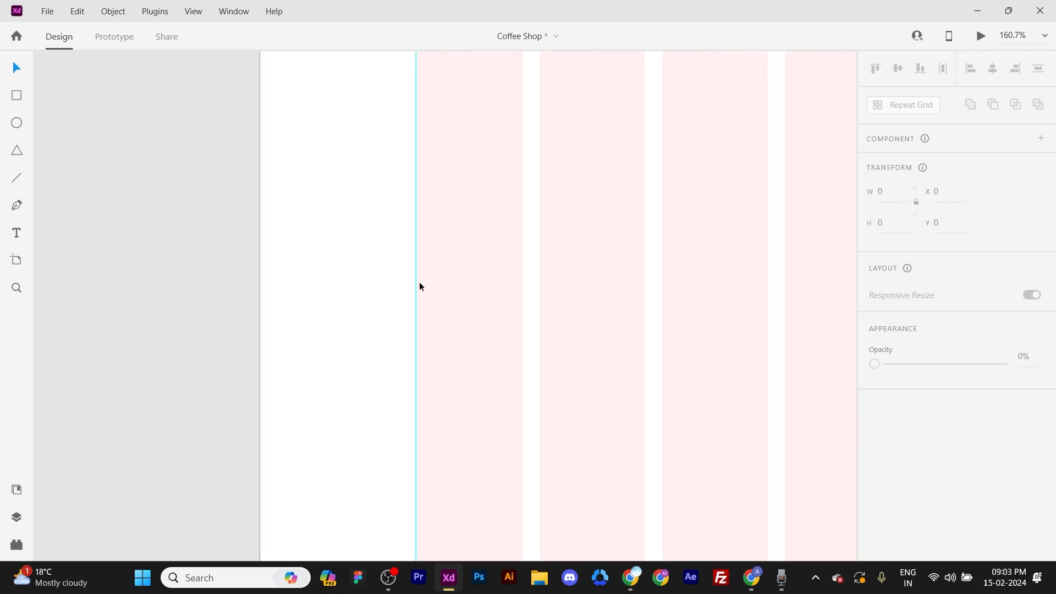
{"action": "scroll", "coordinate": [418, 282], "scroll_direction": "down", "scroll_amount": 4}
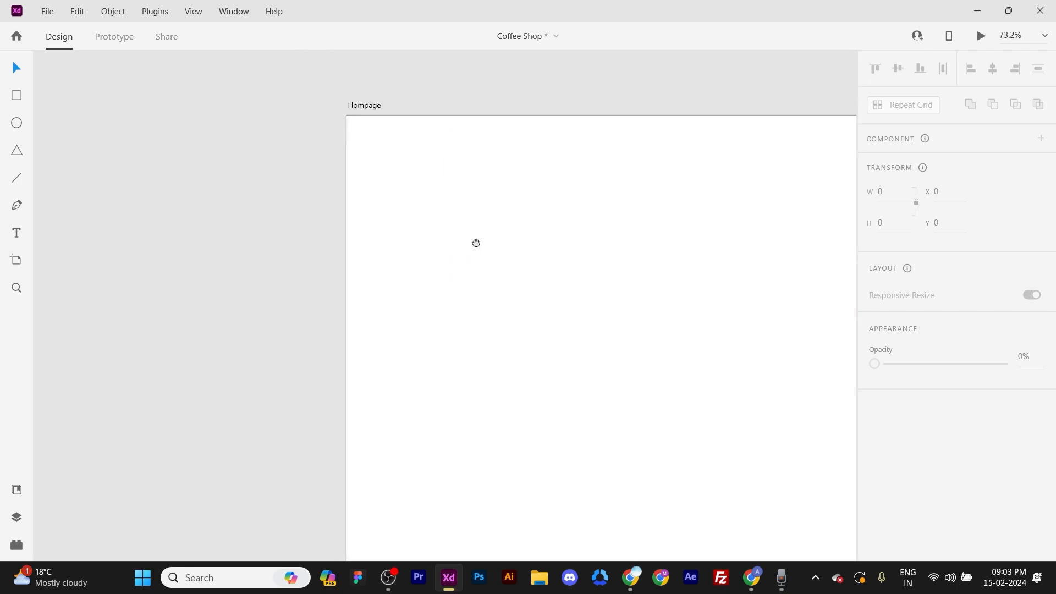
Try out two horizontal guides across the upper part of the Hompage artboard and undo them.
{"action": "mouse_move", "coordinate": [491, 183]}
{"action": "left_mouse_down"}
{"action": "mouse_move", "coordinate": [335, 328]}
{"action": "mouse_move", "coordinate": [321, 220]}
{"action": "left_mouse_up"}
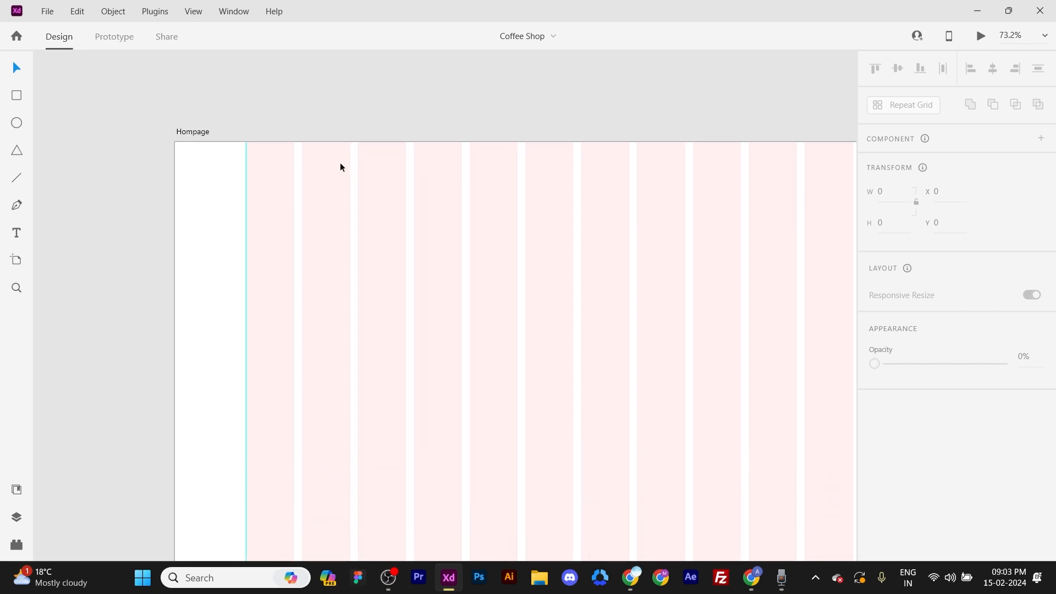
{"action": "left_click_drag", "start_coordinate": [337, 139], "coordinate": [338, 214]}
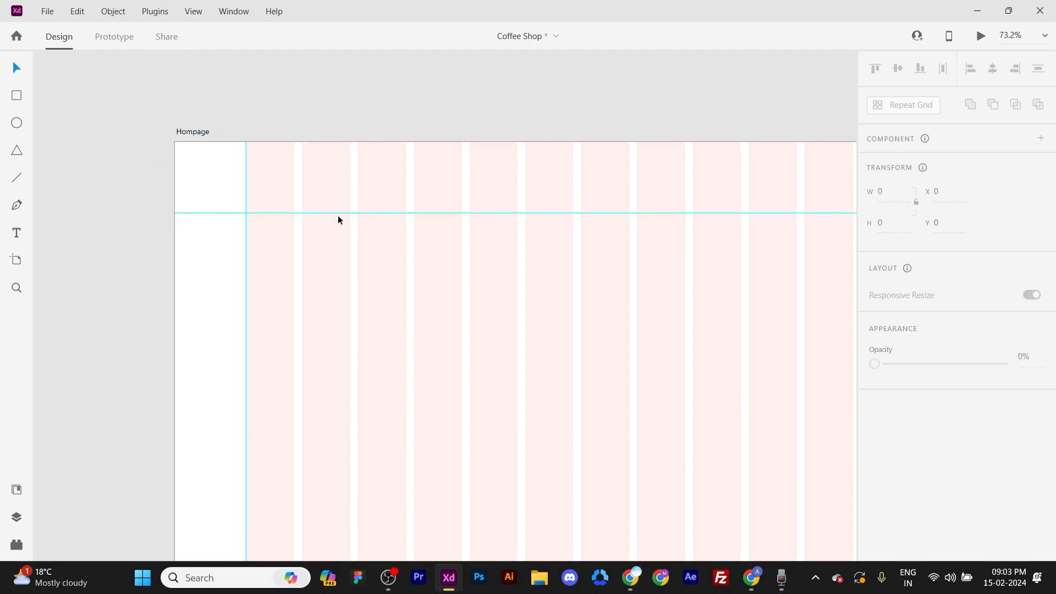
{"action": "left_click_drag", "start_coordinate": [347, 138], "coordinate": [363, 254]}
{"action": "key", "text": "ctrl+z"}
{"action": "key", "text": "ctrl+z"}
Examine the layout grid, the vertical margin guides and the grid settings of the Hompage artboard.
{"action": "scroll", "coordinate": [394, 108], "scroll_direction": "down", "scroll_amount": 5}
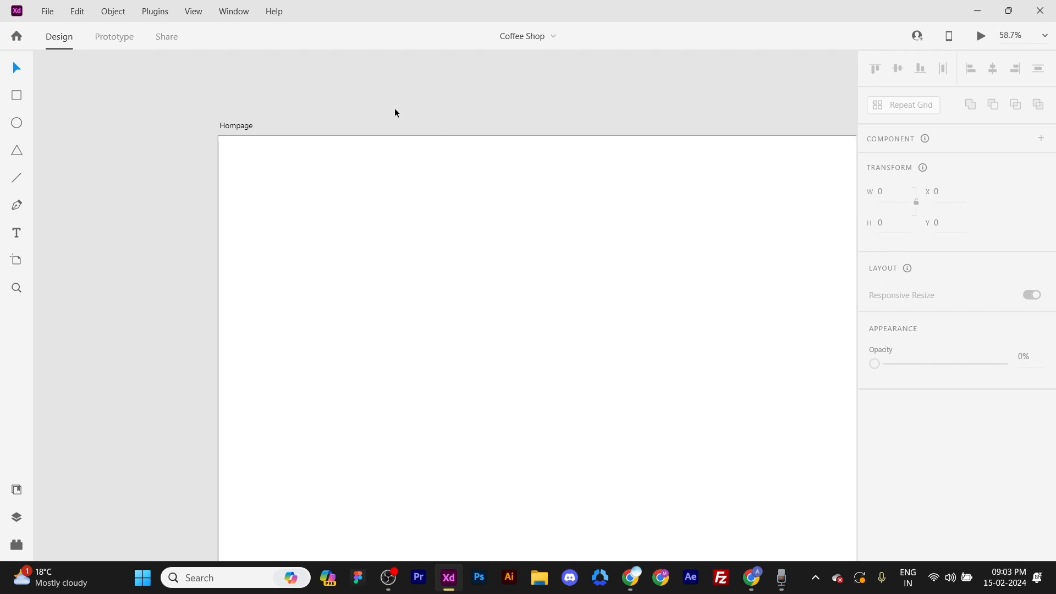
{"action": "left_click_drag", "start_coordinate": [383, 167], "coordinate": [367, 205]}
{"action": "key", "text": "ctrl+shift+apostrophe"}
{"action": "key", "text": "ctrl+shift+apostrophe"}
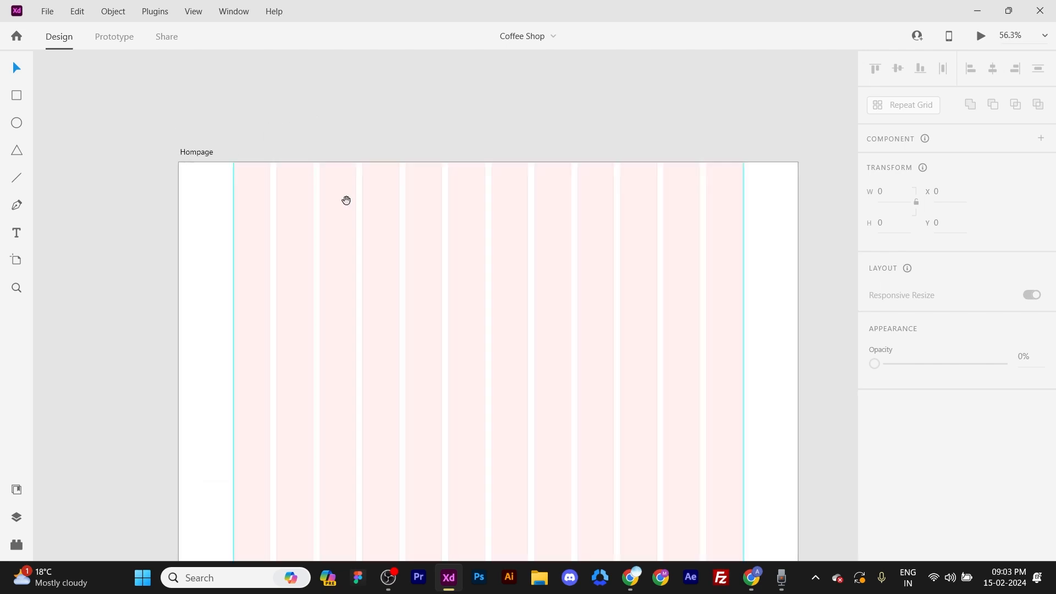
{"action": "left_click_drag", "start_coordinate": [346, 200], "coordinate": [354, 174]}
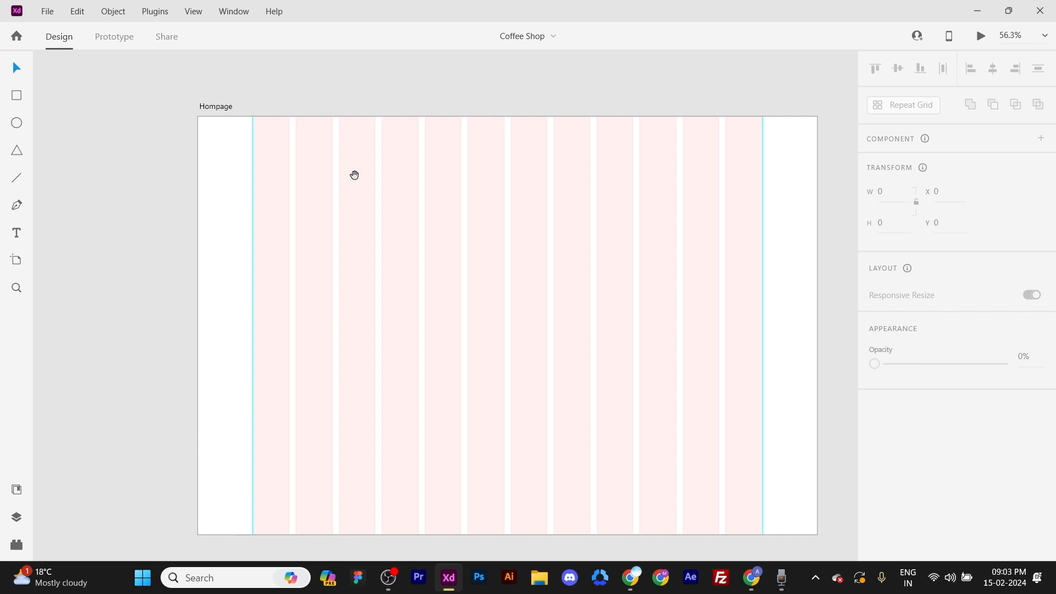
{"action": "left_click_drag", "start_coordinate": [499, 239], "coordinate": [494, 226]}
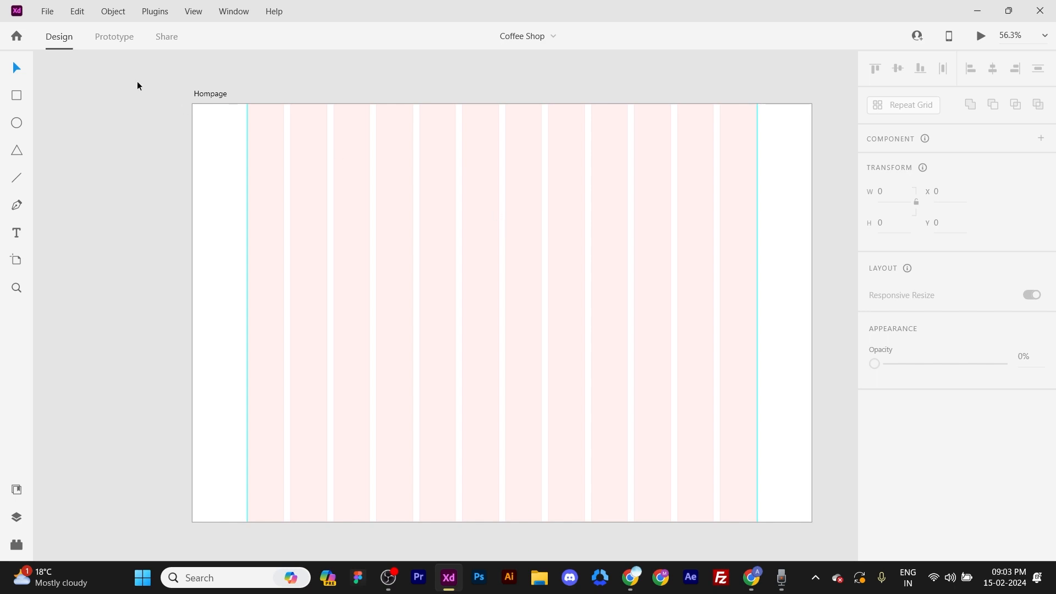
{"action": "left_click", "coordinate": [214, 100]}
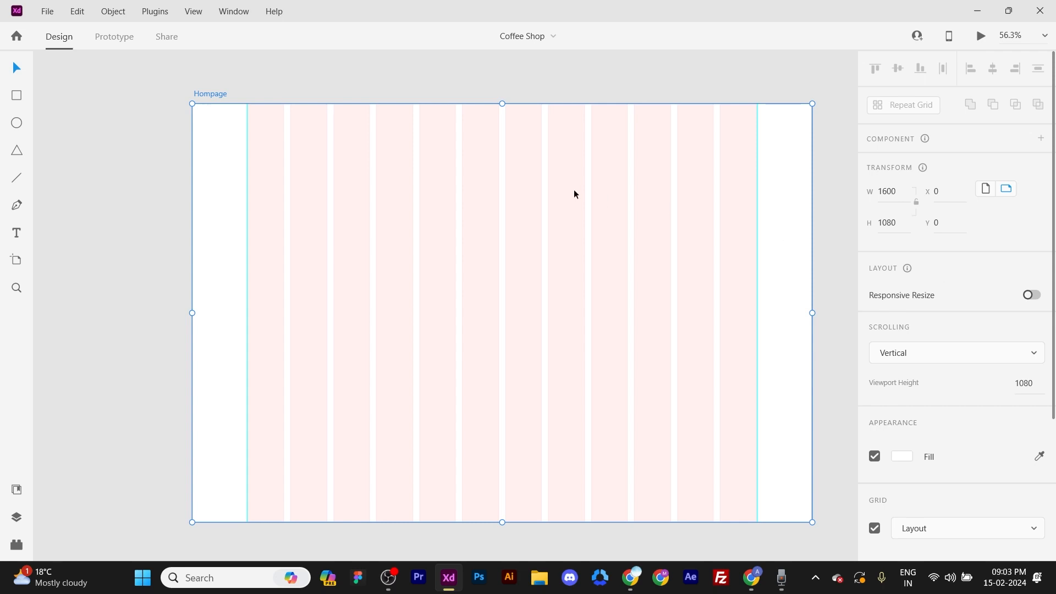
{"action": "scroll", "coordinate": [1038, 330], "scroll_direction": "down", "scroll_amount": 3}
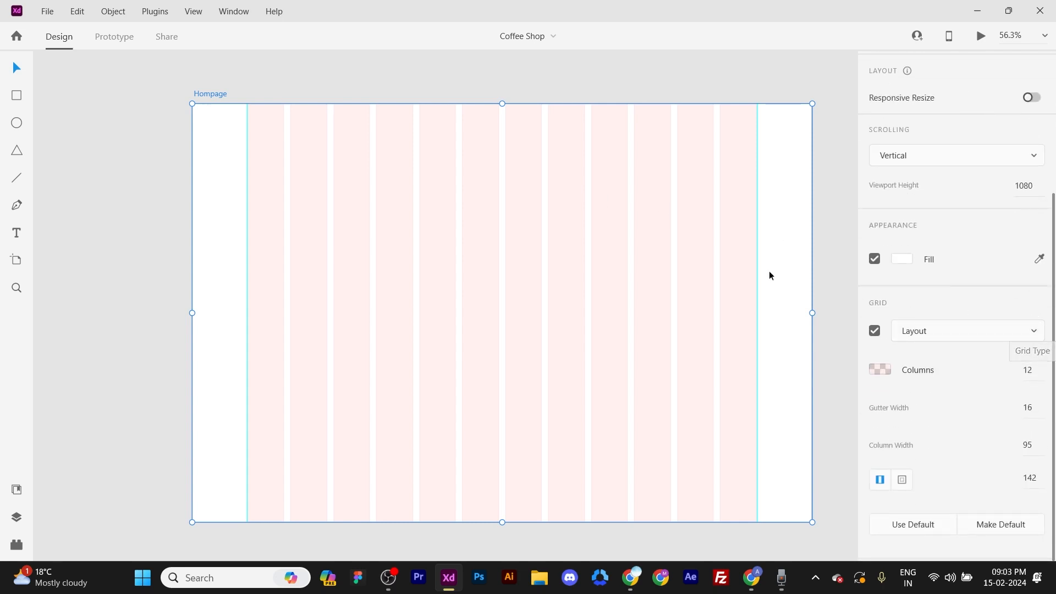
{"action": "scroll", "coordinate": [486, 207], "scroll_direction": "down", "scroll_amount": 3}
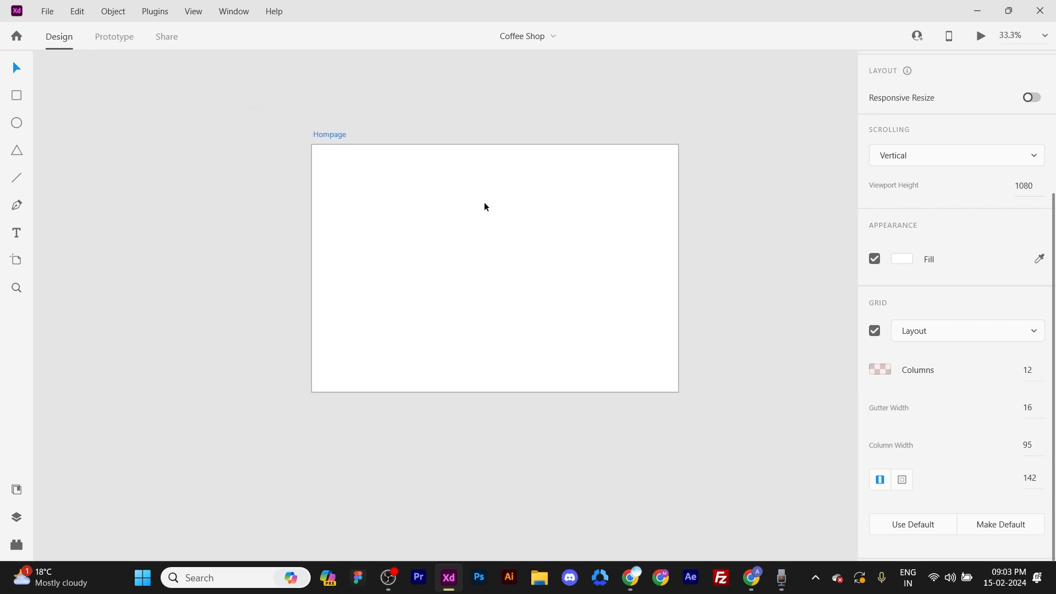
Draw a circle about 79 by 79 on the empty canvas to the left of the Hompage artboard.
{"action": "scroll", "coordinate": [475, 206], "scroll_direction": "left", "scroll_amount": 3}
{"action": "left_click", "coordinate": [191, 171]}
{"action": "scroll", "coordinate": [254, 172], "scroll_direction": "up", "scroll_amount": 2}
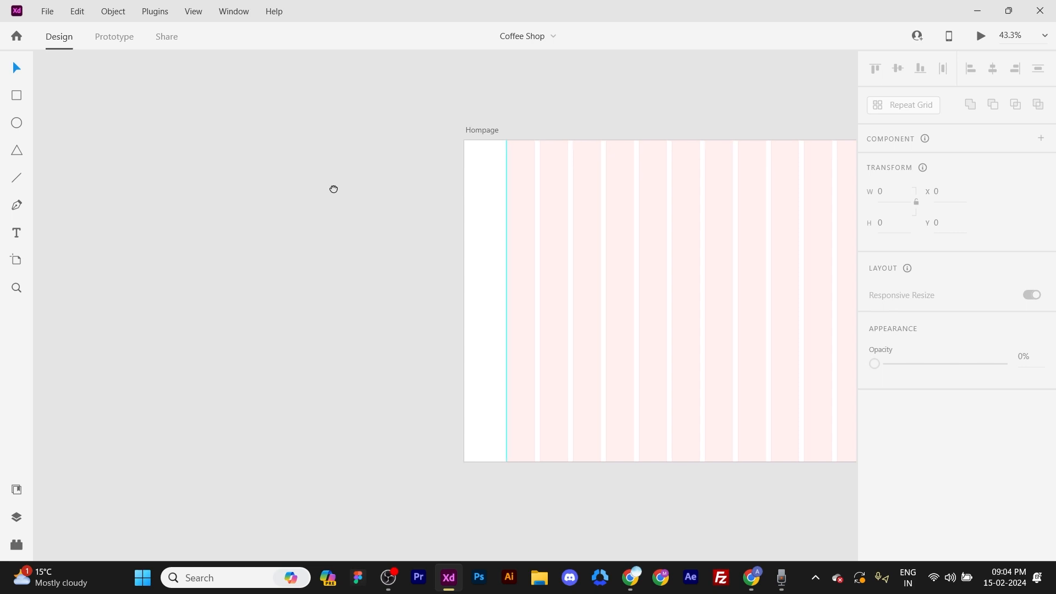
{"action": "left_click", "coordinate": [17, 122]}
{"action": "mouse_move", "coordinate": [229, 118]}
{"action": "left_mouse_down"}
{"action": "mouse_move", "coordinate": [252, 138]}
{"action": "mouse_move", "coordinate": [262, 229]}
{"action": "mouse_move", "coordinate": [280, 233]}
{"action": "left_mouse_up"}
{"action": "scroll", "coordinate": [247, 108], "scroll_direction": "up", "scroll_amount": 5}
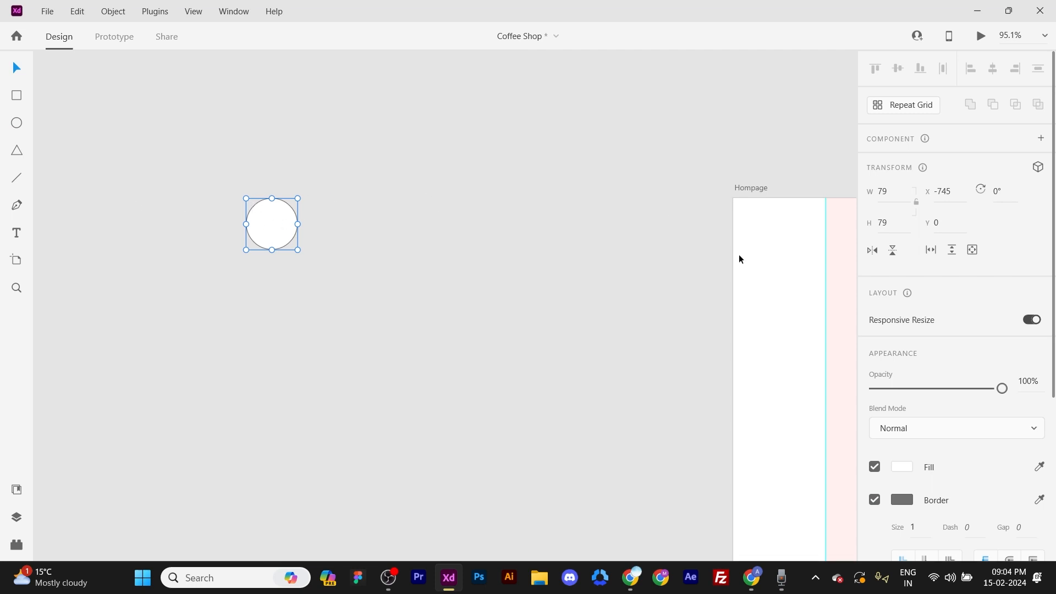
Remove the circle's border and fill it with dark red #680000.
{"action": "scroll", "coordinate": [909, 299], "scroll_direction": "down", "scroll_amount": 4}
{"action": "left_click", "coordinate": [901, 271]}
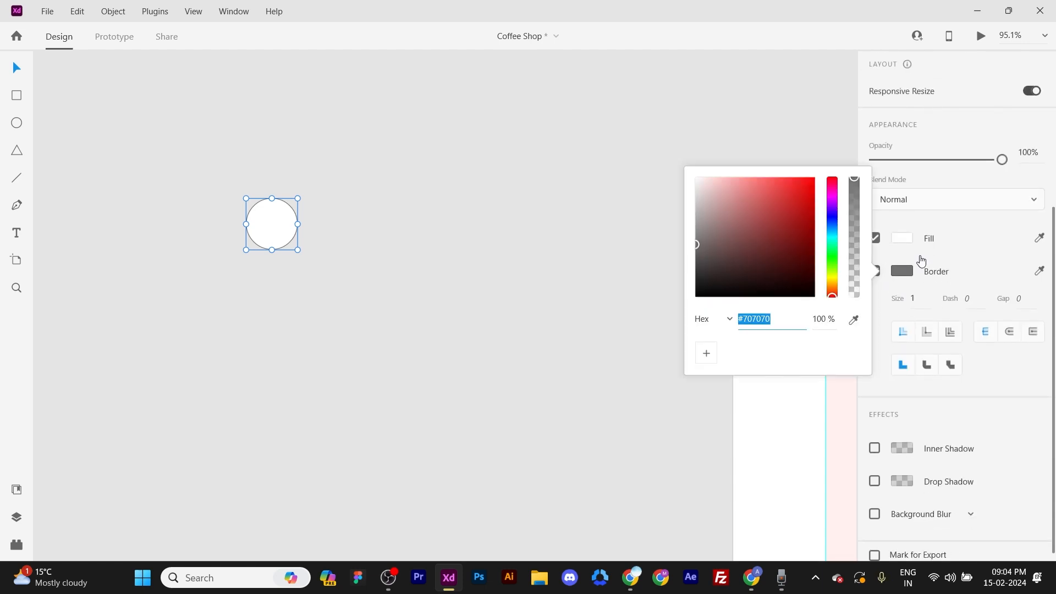
{"action": "left_click", "coordinate": [893, 272]}
{"action": "left_click", "coordinate": [885, 274]}
{"action": "left_click", "coordinate": [885, 273]}
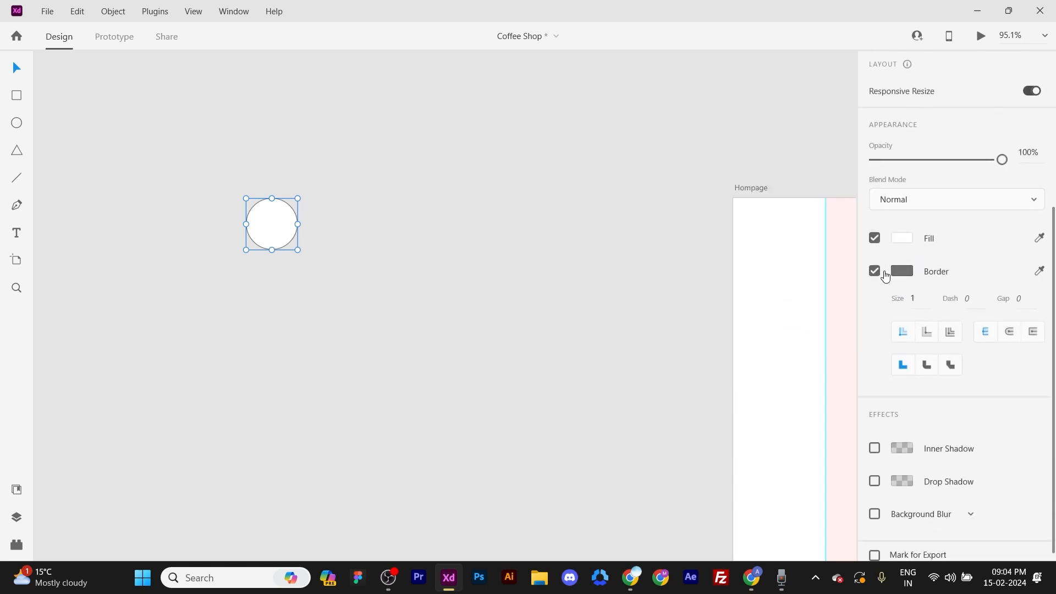
{"action": "left_click", "coordinate": [885, 273]}
{"action": "left_click", "coordinate": [900, 327]}
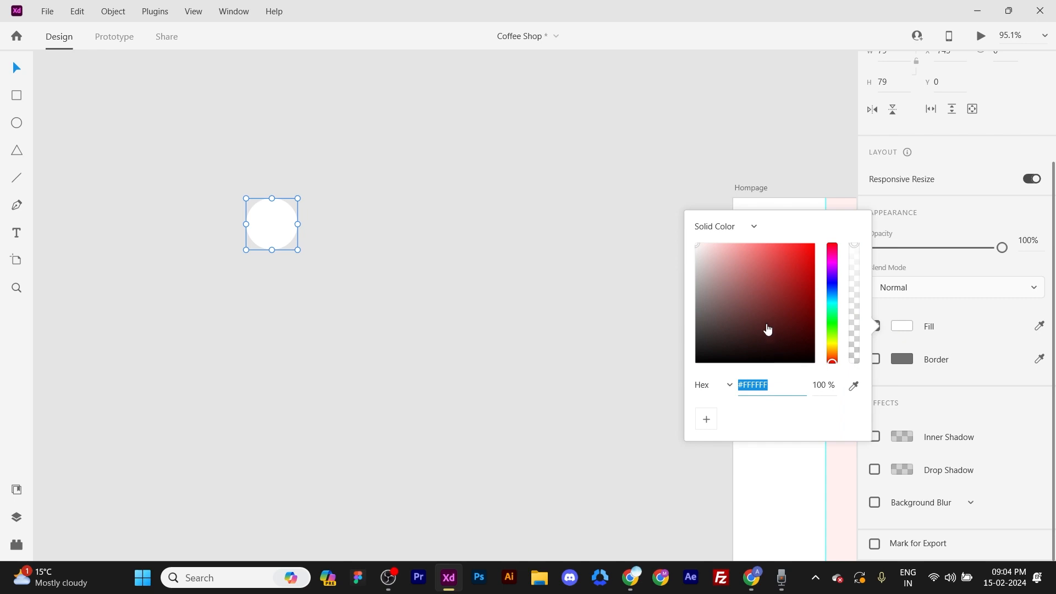
{"action": "left_click_drag", "start_coordinate": [767, 329], "coordinate": [814, 314]}
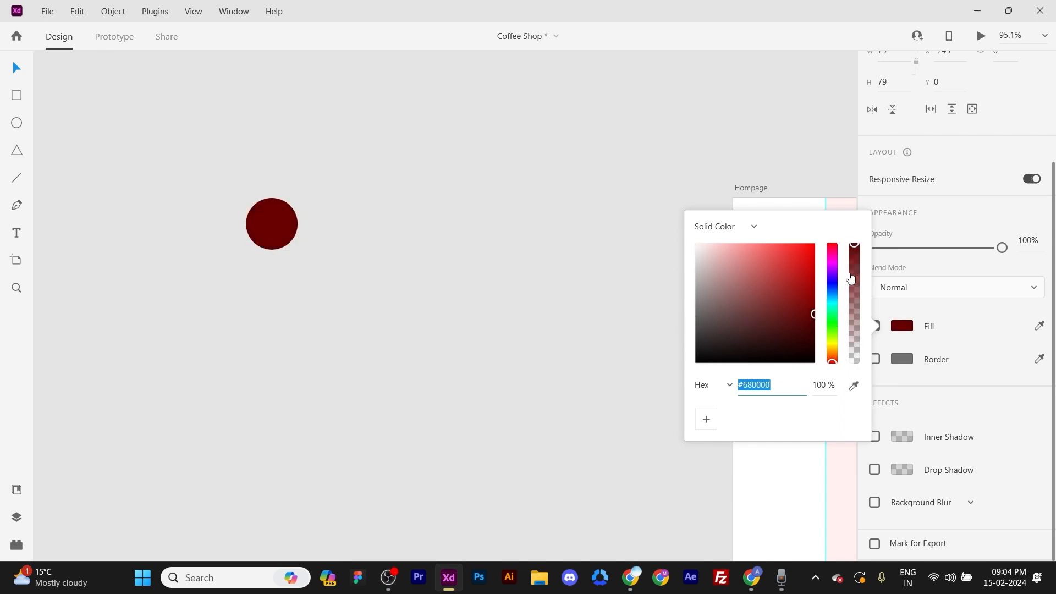
{"action": "left_click", "coordinate": [314, 218]}
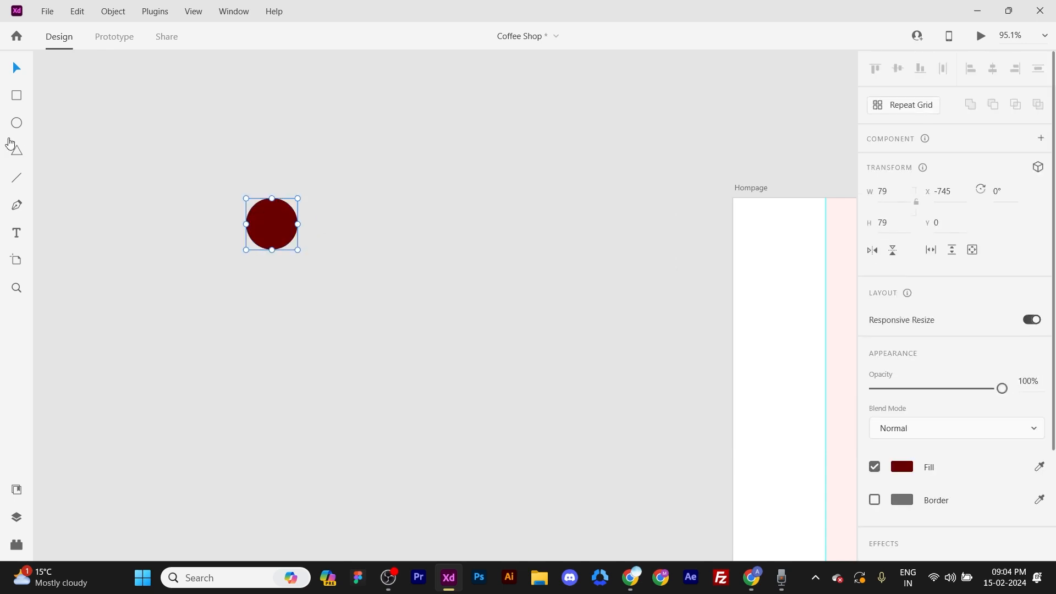
Add the text "Coffee Shop" to the right of the circle, roughly level with its centre.
{"action": "left_click", "coordinate": [16, 233]}
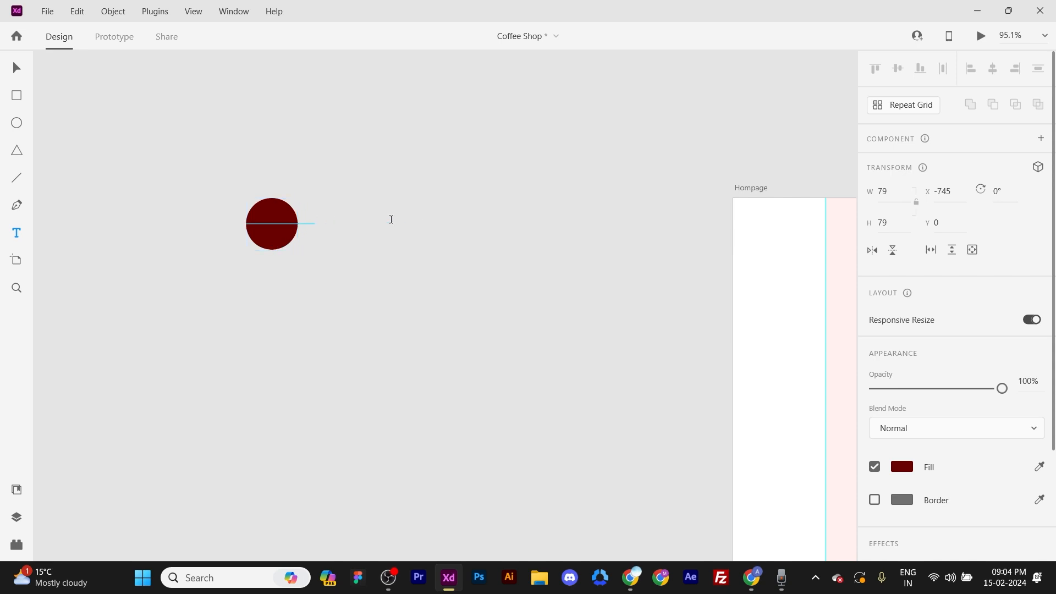
{"action": "left_click", "coordinate": [315, 220]}
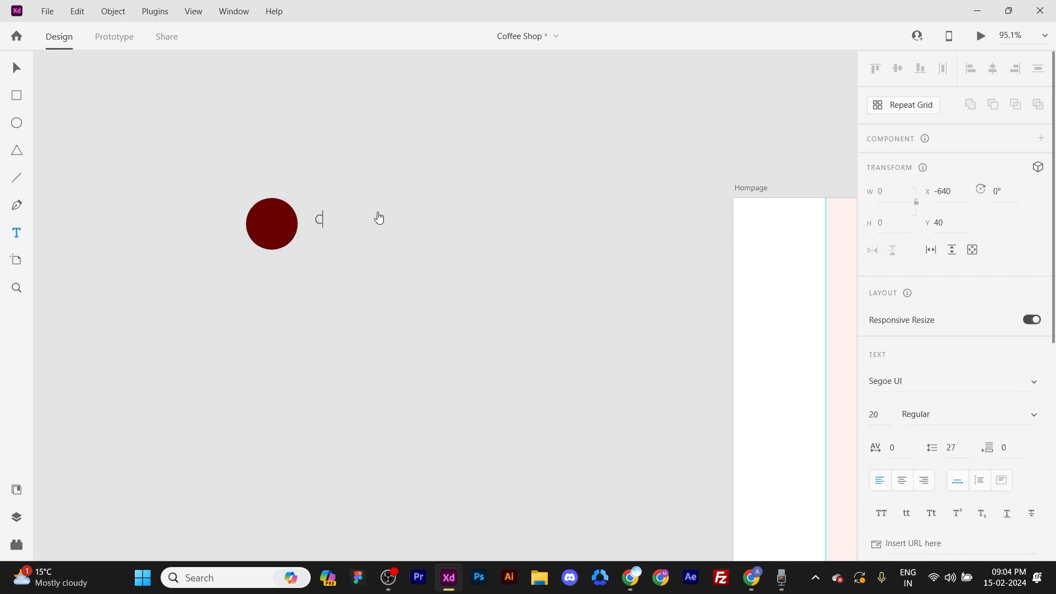
{"action": "type", "text": "Coffee Shop"}
{"action": "key", "text": "Escape"}
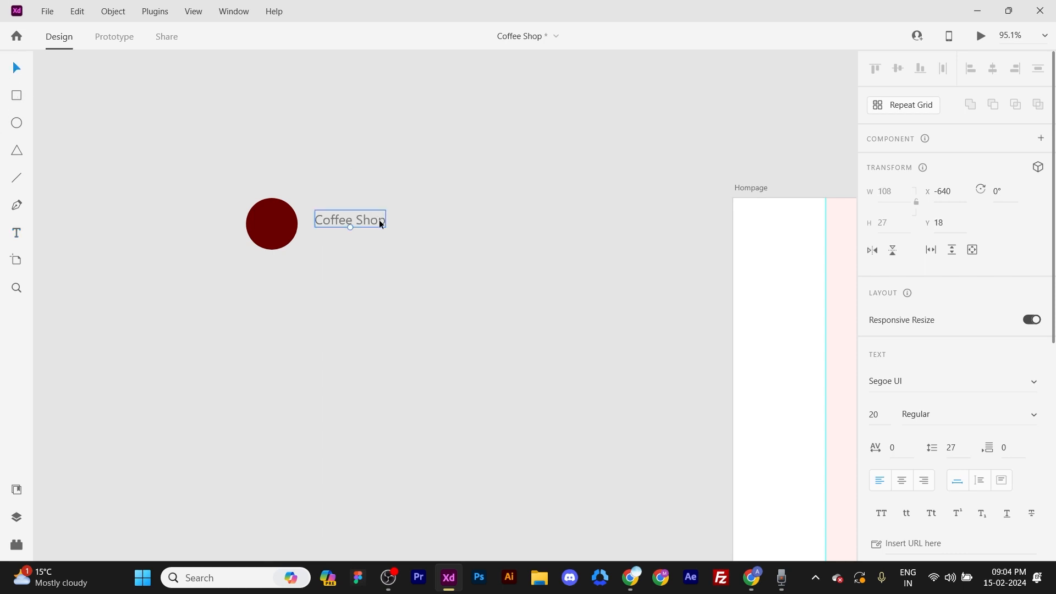
{"action": "mouse_move", "coordinate": [379, 221]}
{"action": "left_mouse_down"}
{"action": "mouse_move", "coordinate": [375, 237]}
{"action": "mouse_move", "coordinate": [375, 226]}
{"action": "left_mouse_up"}
{"action": "left_click", "coordinate": [344, 255]}
{"action": "scroll", "coordinate": [250, 219], "scroll_direction": "up", "scroll_amount": 1}
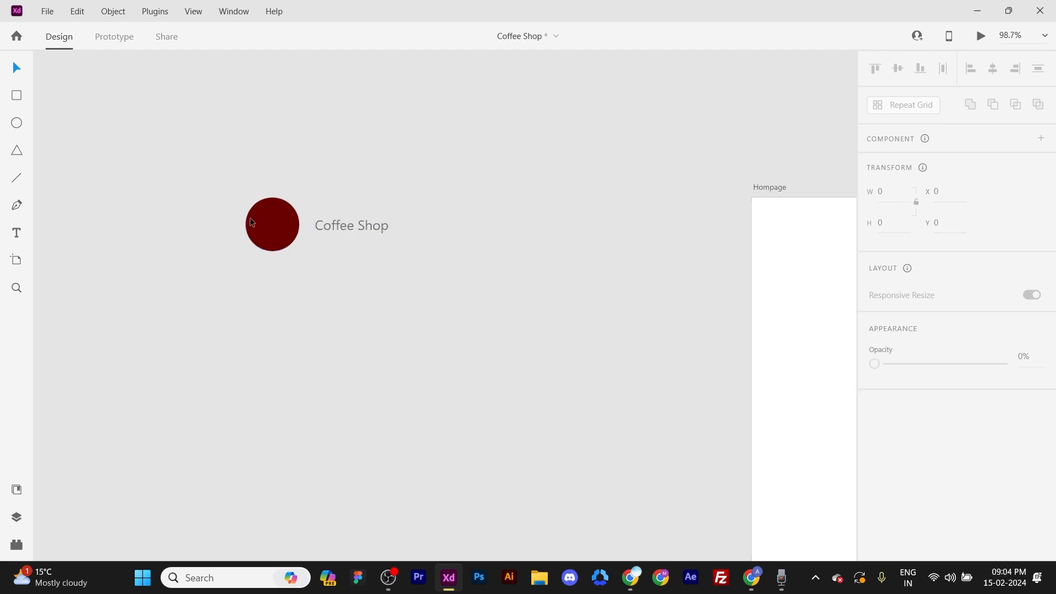
Move the Coffee Shop text closer to the circle and enlarge it to font size 35.
{"action": "scroll", "coordinate": [251, 222], "scroll_direction": "up", "scroll_amount": 5}
{"action": "left_click", "coordinate": [320, 238]}
{"action": "left_click_drag", "start_coordinate": [487, 245], "coordinate": [472, 245]}
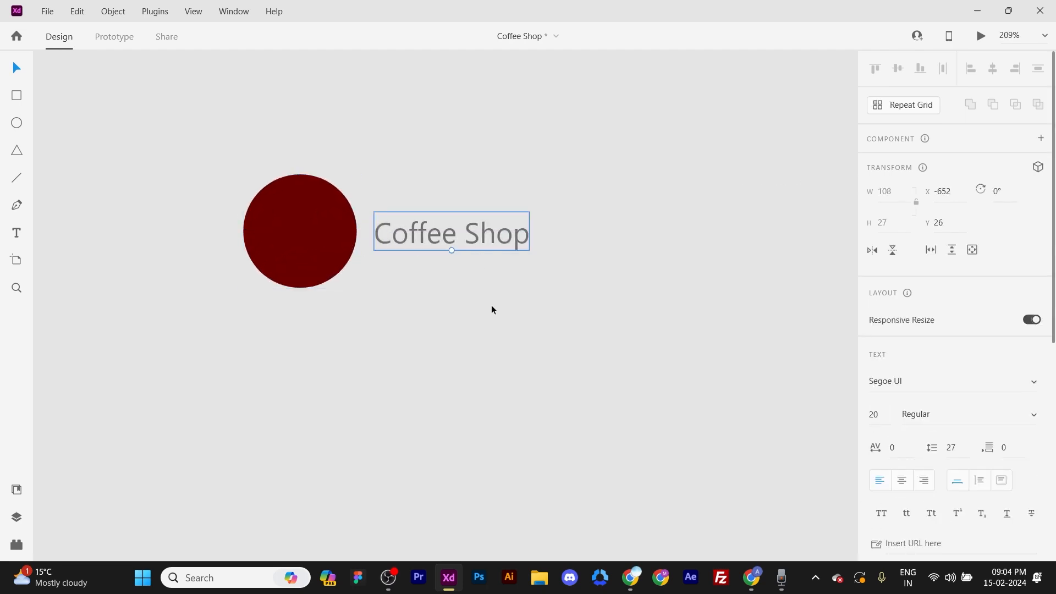
{"action": "left_click_drag", "start_coordinate": [491, 305], "coordinate": [440, 216]}
{"action": "left_click_drag", "start_coordinate": [453, 252], "coordinate": [520, 247]}
{"action": "left_click_drag", "start_coordinate": [556, 330], "coordinate": [283, 213]}
{"action": "scroll", "coordinate": [474, 169], "scroll_direction": "down", "scroll_amount": 3}
{"action": "left_click_drag", "start_coordinate": [611, 178], "coordinate": [566, 222]}
{"action": "left_click", "coordinate": [572, 247]}
Try the SGT Jhon O, Silver Smile and Simple Print fonts on the Coffee Shop text.
{"action": "left_click", "coordinate": [494, 253]}
{"action": "scroll", "coordinate": [1020, 351], "scroll_direction": "down", "scroll_amount": 5}
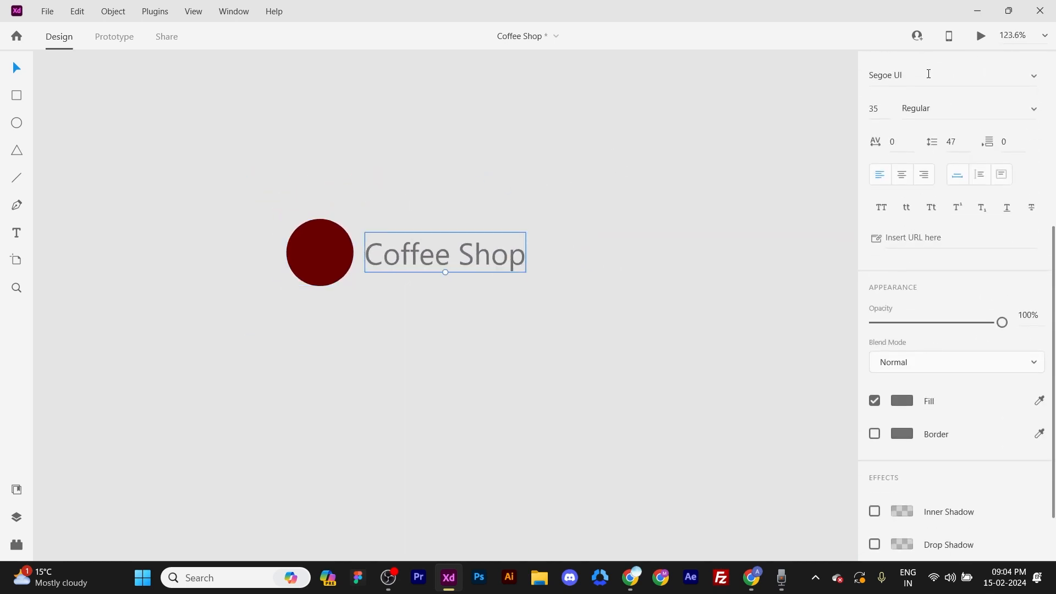
{"action": "left_click", "coordinate": [928, 75]}
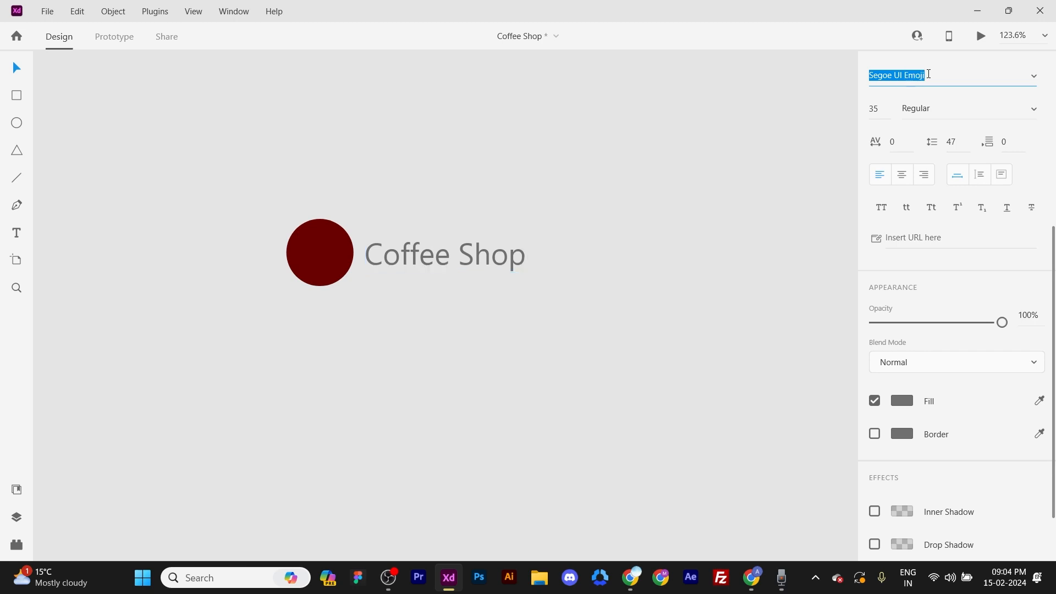
{"action": "left_click", "coordinate": [1031, 76]}
{"action": "left_click", "coordinate": [940, 189]}
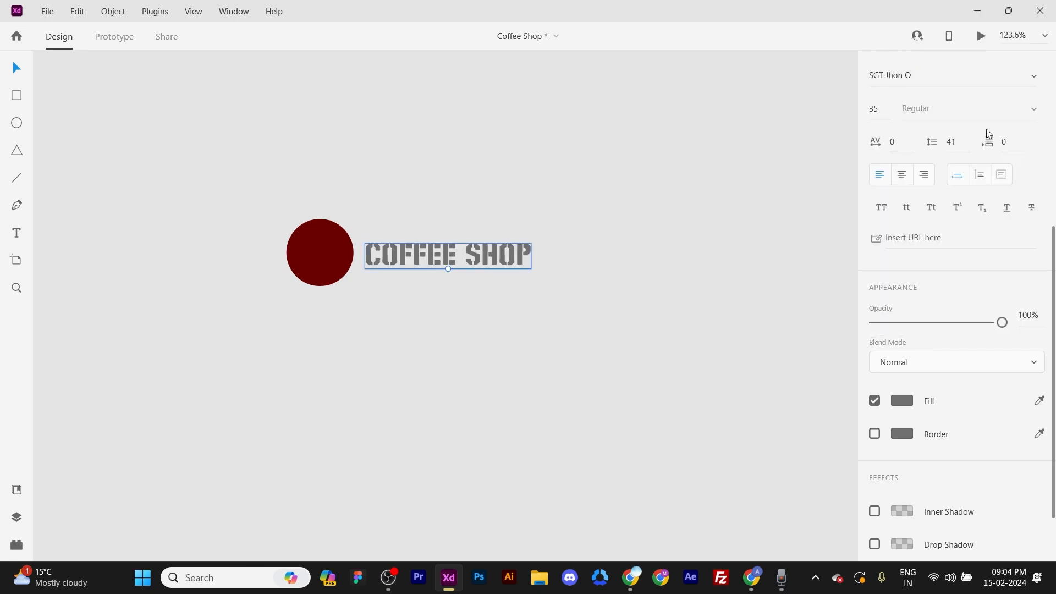
{"action": "left_click", "coordinate": [1033, 77]}
{"action": "left_click", "coordinate": [917, 223]}
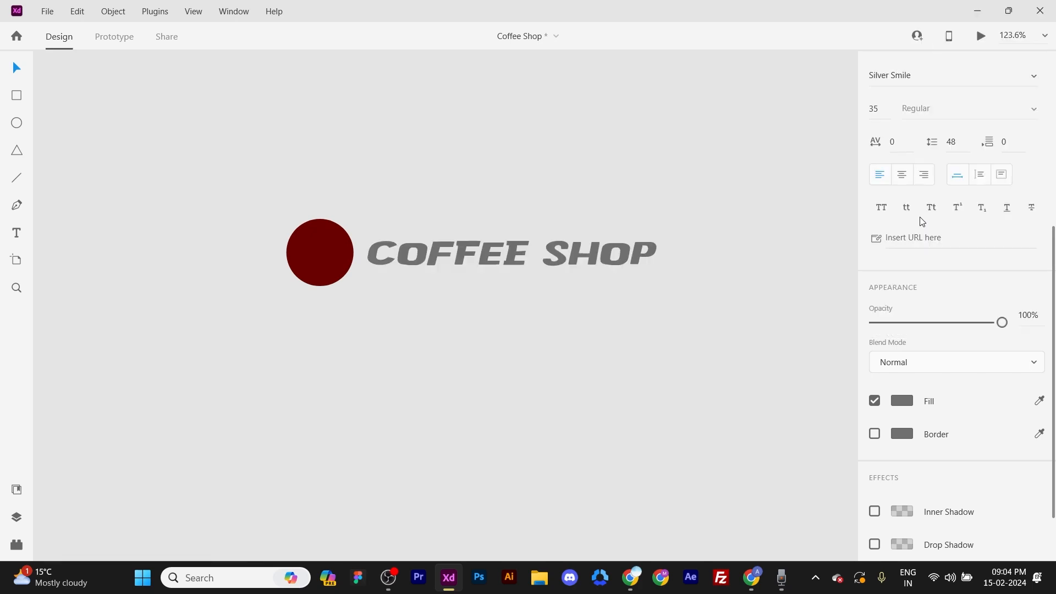
{"action": "left_click", "coordinate": [1036, 77]}
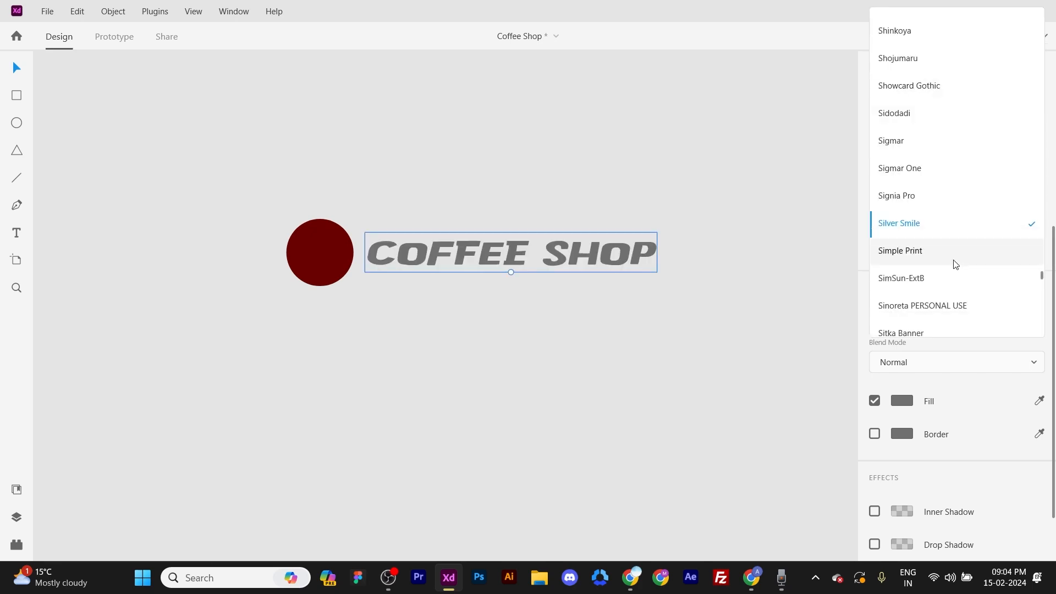
{"action": "scroll", "coordinate": [918, 229], "scroll_direction": "down", "scroll_amount": 1}
{"action": "left_click", "coordinate": [927, 205]}
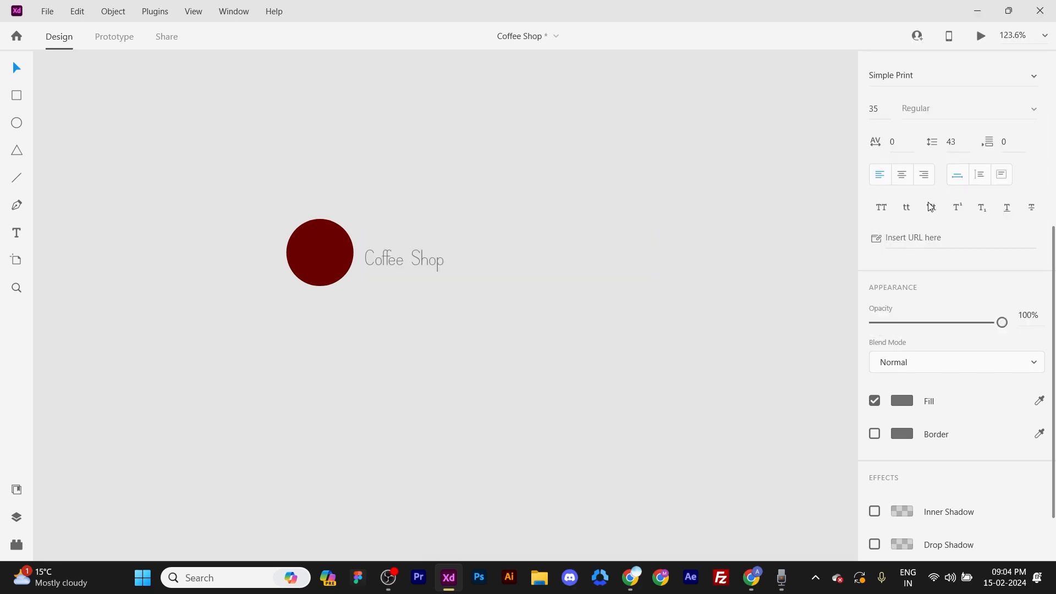
Set the font of the Coffee Shop text to Sitka Small.
{"action": "left_click", "coordinate": [1034, 78]}
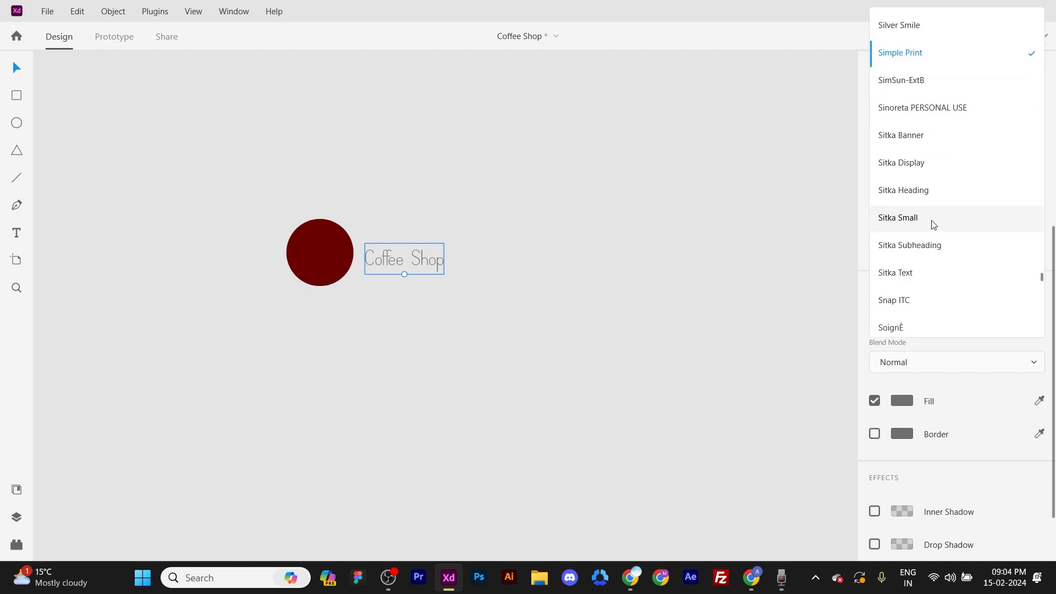
{"action": "left_click", "coordinate": [933, 224]}
{"action": "left_click", "coordinate": [528, 308]}
Increase the font size of the Coffee Shop text to 44.
{"action": "left_click", "coordinate": [448, 255]}
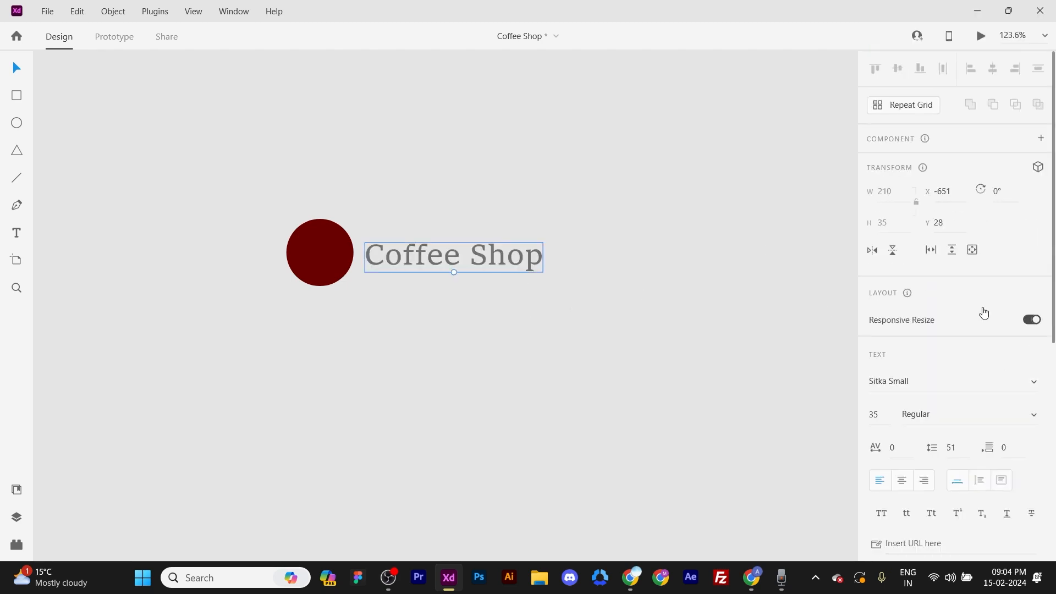
{"action": "left_click", "coordinate": [888, 414]}
{"action": "key", "text": "Up"}
{"action": "key", "text": "Up"}
{"action": "key", "text": "Up"}
{"action": "key", "text": "Up"}
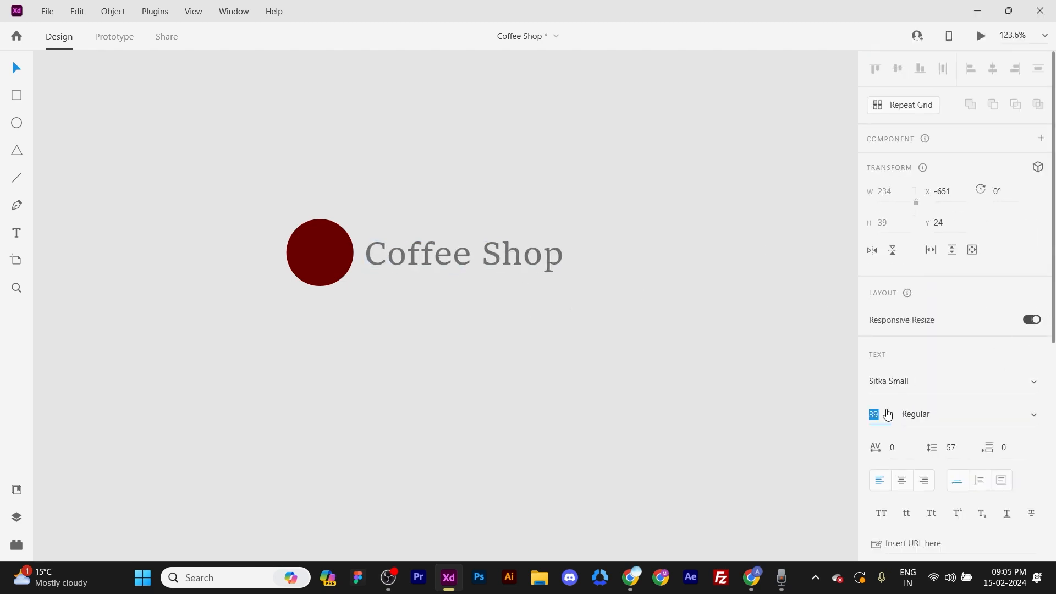
{"action": "key", "text": "Up"}
{"action": "key", "text": "Up"}
{"action": "key", "text": "Up"}
{"action": "key", "text": "Up"}
{"action": "key", "text": "Up"}
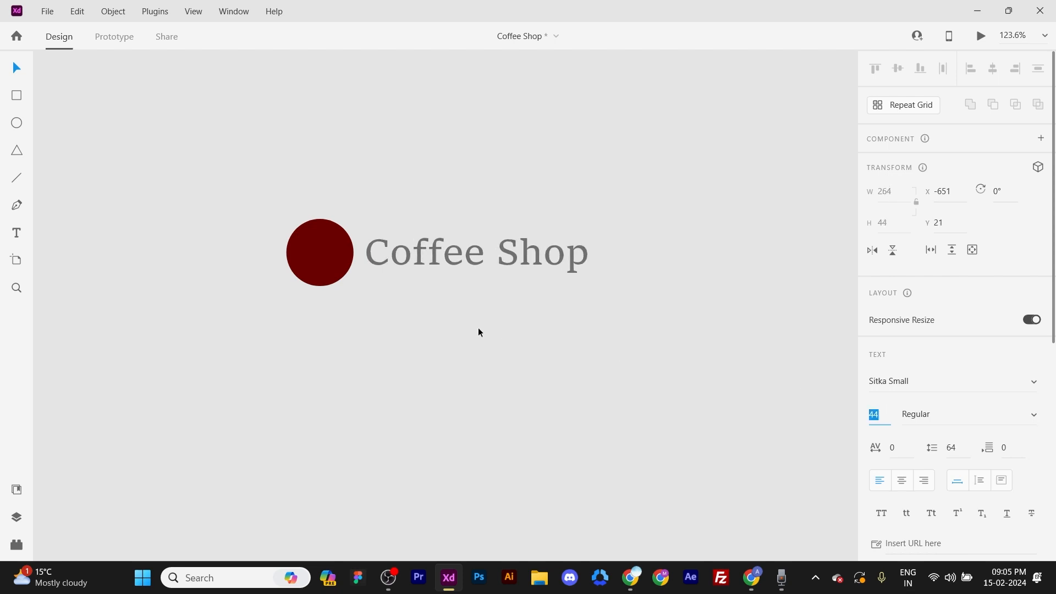
{"action": "left_click", "coordinate": [521, 307]}
Make a copy of the Coffee Shop text shortened to the initials "CS" and centre it on the dark red circle.
{"action": "left_click", "coordinate": [408, 258]}
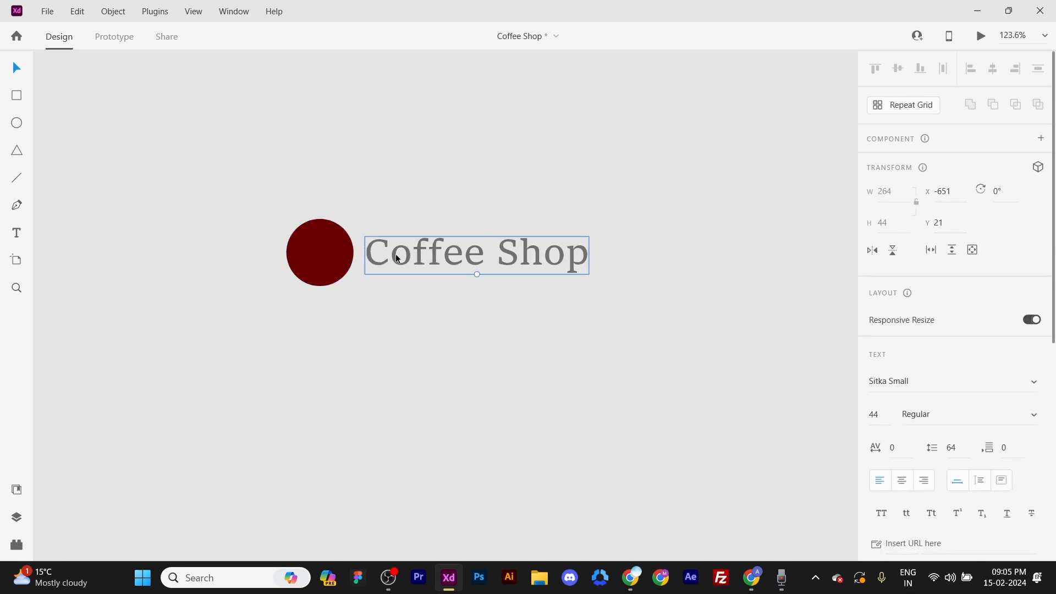
{"action": "left_click_drag", "start_coordinate": [397, 258], "coordinate": [500, 329], "text": "alt"}
{"action": "double_click", "coordinate": [440, 330]}
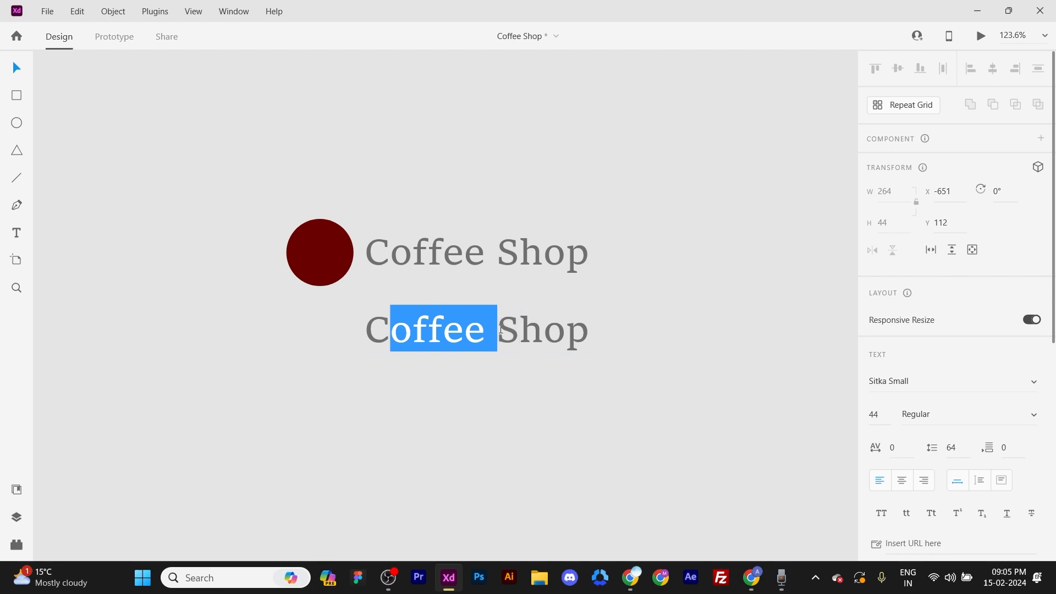
{"action": "key", "text": "BackSpace"}
{"action": "left_click_drag", "start_coordinate": [413, 328], "coordinate": [702, 330]}
{"action": "key", "text": "BackSpace"}
{"action": "key", "text": "Escape"}
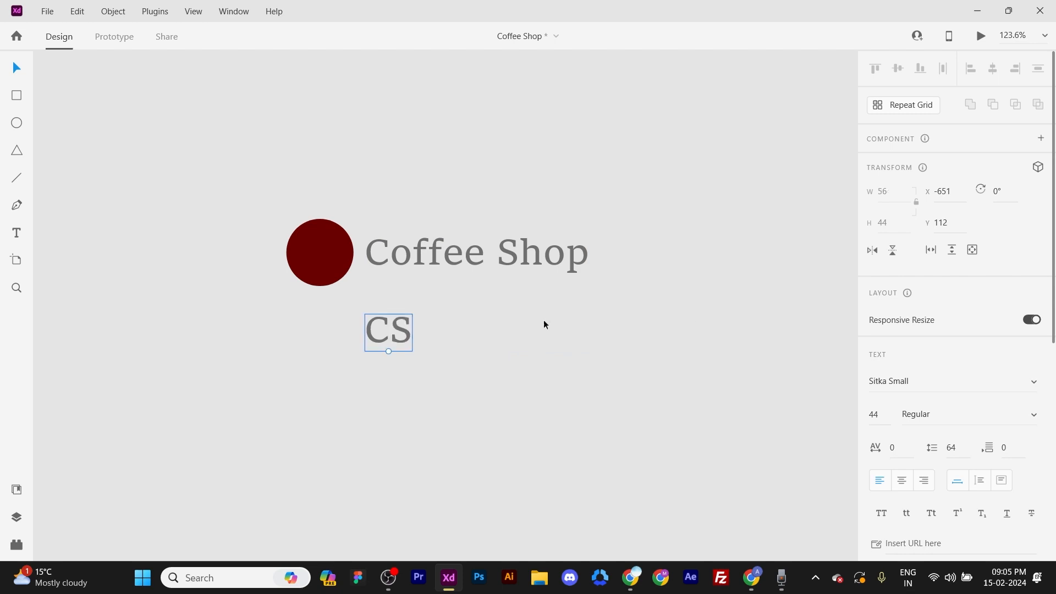
{"action": "left_click_drag", "start_coordinate": [399, 334], "coordinate": [331, 256]}
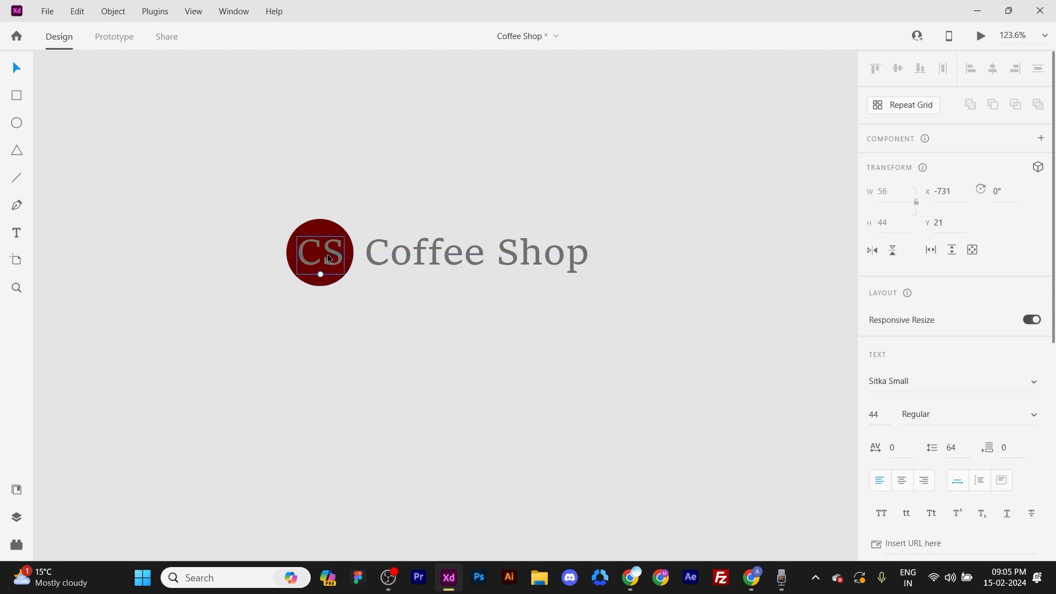
Make the CS initials on the dark red circle bold and fill them with white.
{"action": "right_click", "coordinate": [332, 257]}
{"action": "left_click", "coordinate": [1029, 415]}
{"action": "left_click", "coordinate": [1029, 415]}
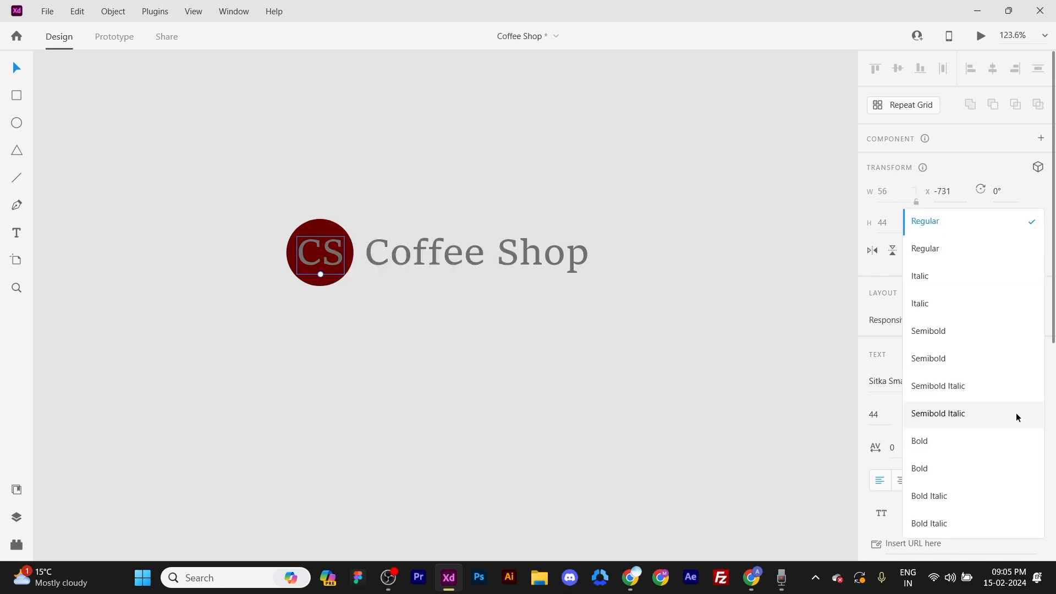
{"action": "left_click", "coordinate": [954, 442]}
{"action": "scroll", "coordinate": [283, 252], "scroll_direction": "up", "scroll_amount": 3}
{"action": "left_click_drag", "start_coordinate": [416, 238], "coordinate": [404, 306]}
{"action": "scroll", "coordinate": [1054, 387], "scroll_direction": "down", "scroll_amount": 5}
{"action": "left_click", "coordinate": [899, 404]}
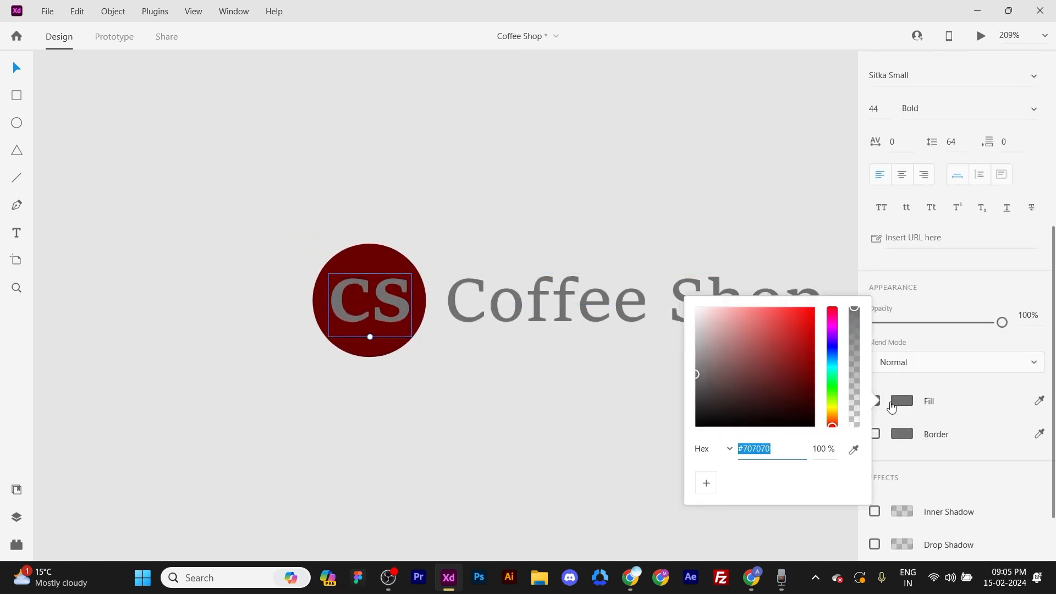
{"action": "left_click_drag", "start_coordinate": [714, 342], "coordinate": [419, 138]}
{"action": "left_click", "coordinate": [415, 144]}
Group the dark red circle, the CS initials and the Coffee Shop text into one logo.
{"action": "scroll", "coordinate": [369, 210], "scroll_direction": "down", "scroll_amount": 1}
{"action": "scroll", "coordinate": [376, 233], "scroll_direction": "down", "scroll_amount": 2}
{"action": "left_click_drag", "start_coordinate": [279, 177], "coordinate": [378, 290]}
{"action": "left_click_drag", "start_coordinate": [488, 305], "coordinate": [437, 218]}
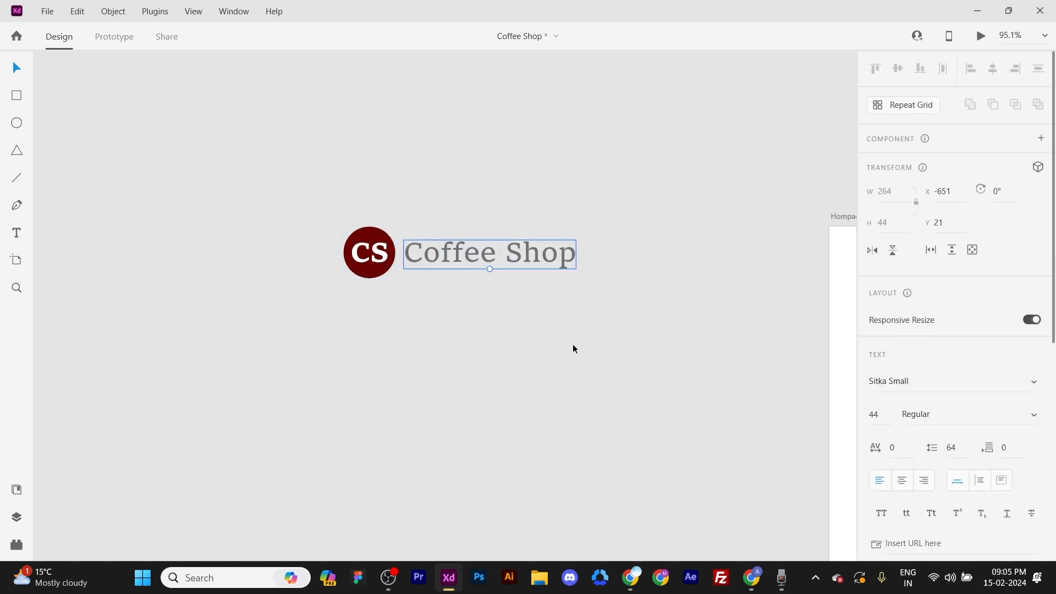
{"action": "left_click_drag", "start_coordinate": [572, 343], "coordinate": [287, 202]}
{"action": "key", "text": "ctrl+g"}
{"action": "left_click", "coordinate": [404, 198]}
{"action": "scroll", "coordinate": [418, 220], "scroll_direction": "down", "scroll_amount": 3}
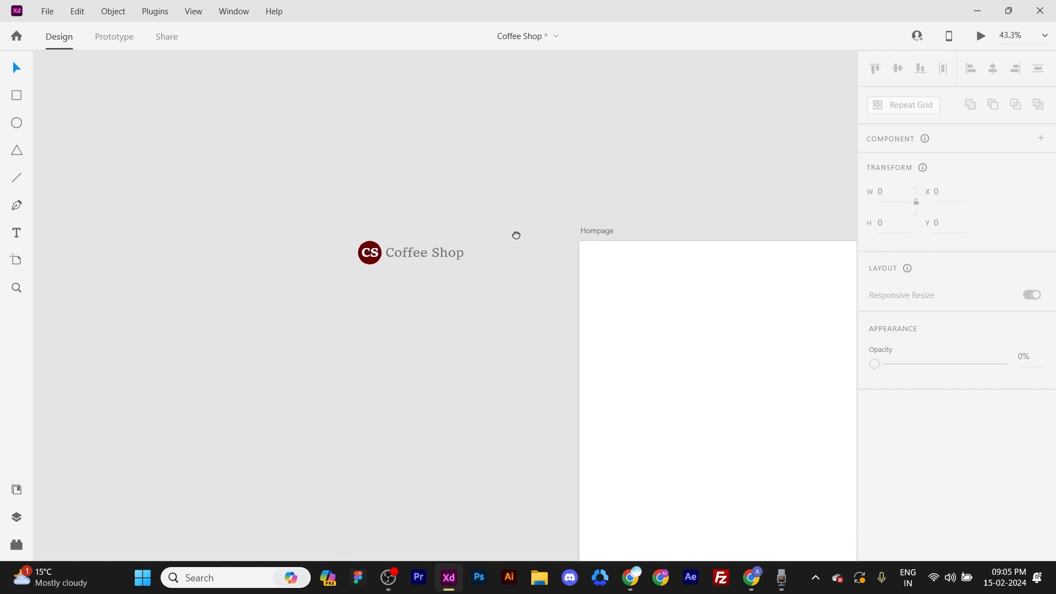
{"action": "scroll", "coordinate": [344, 252], "scroll_direction": "up", "scroll_amount": 3}
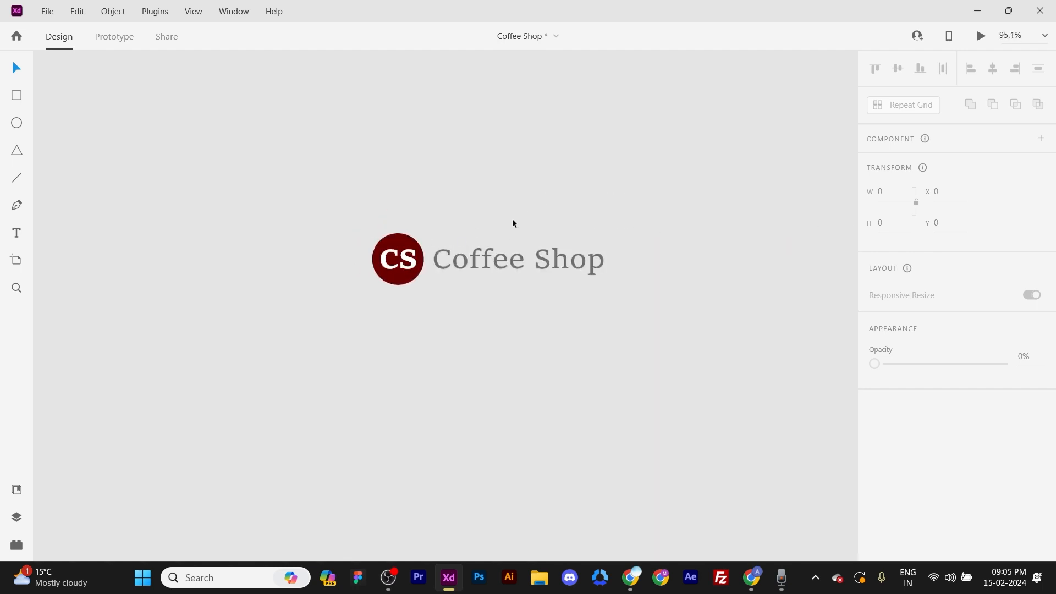
{"action": "scroll", "coordinate": [514, 223], "scroll_direction": "down", "scroll_amount": 2}
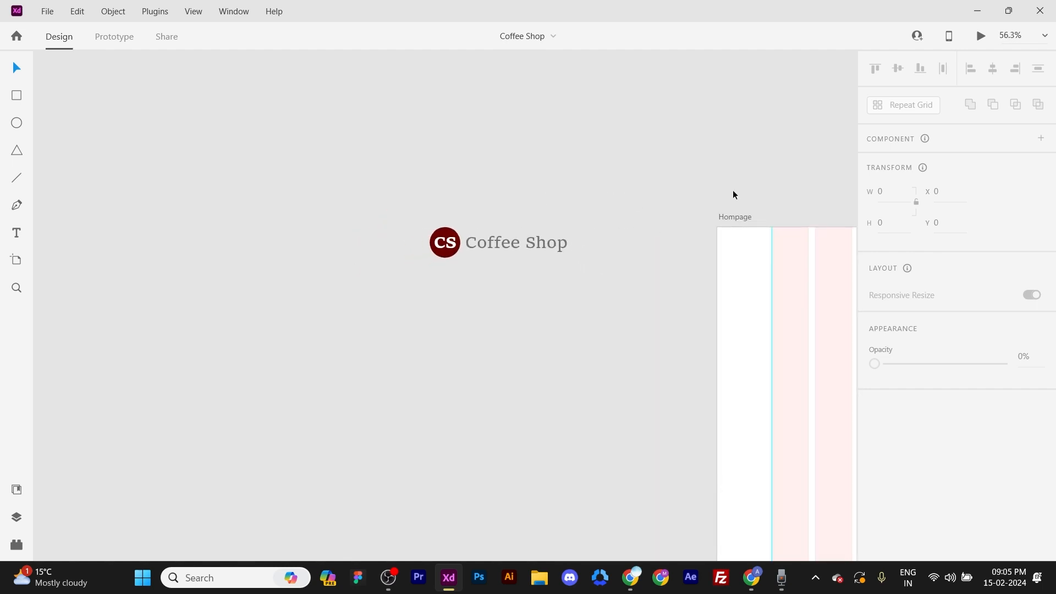
{"action": "left_click_drag", "start_coordinate": [654, 199], "coordinate": [474, 166]}
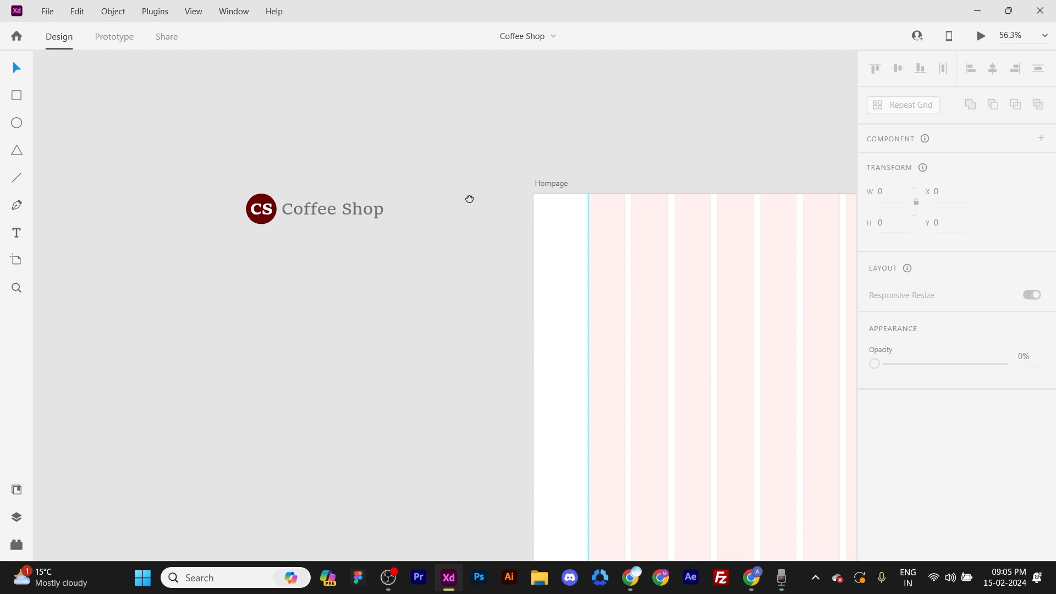
{"action": "scroll", "coordinate": [469, 198], "scroll_direction": "right", "scroll_amount": 3}
{"action": "scroll", "coordinate": [469, 198], "scroll_direction": "down", "scroll_amount": 2}
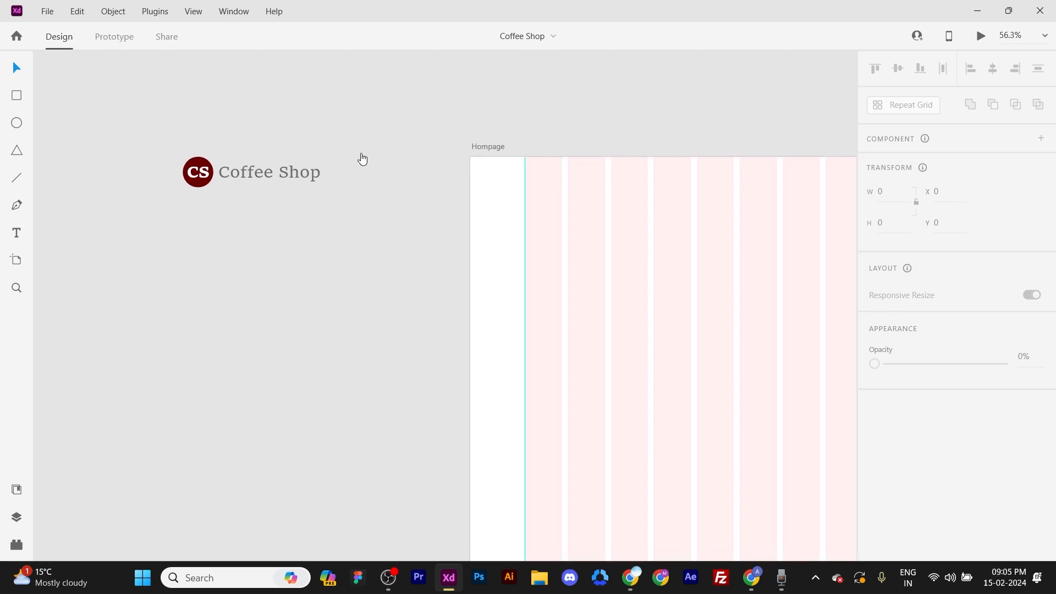
{"action": "scroll", "coordinate": [362, 157], "scroll_direction": "up", "scroll_amount": 1}
{"action": "scroll", "coordinate": [361, 156], "scroll_direction": "left", "scroll_amount": 1}
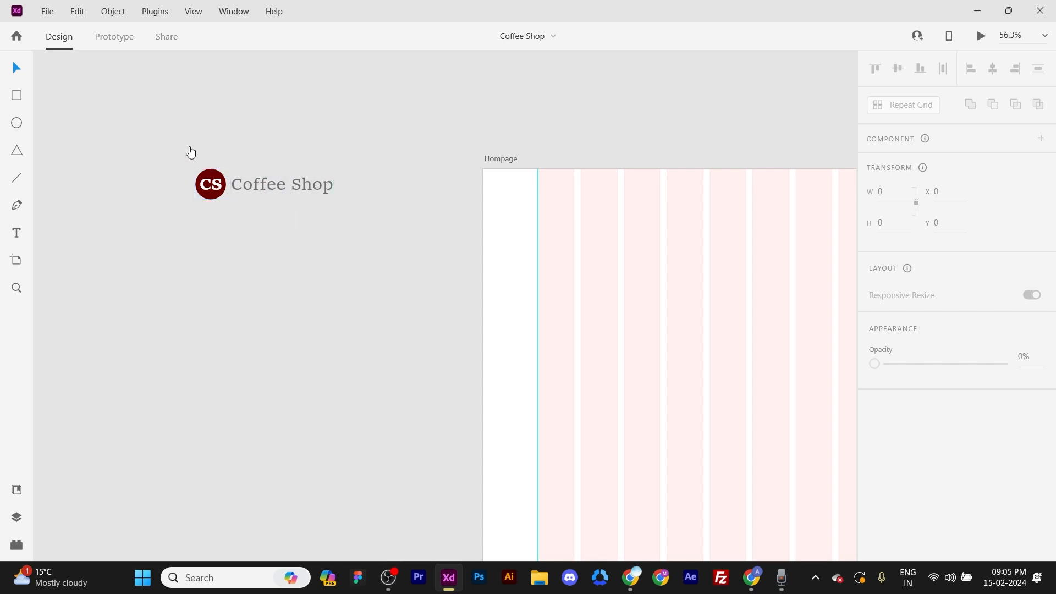
{"action": "scroll", "coordinate": [330, 169], "scroll_direction": "left", "scroll_amount": 2}
Recolor the Coffee Shop text in the logo with the dark red sampled from the circle.
{"action": "left_click_drag", "start_coordinate": [363, 160], "coordinate": [346, 146]}
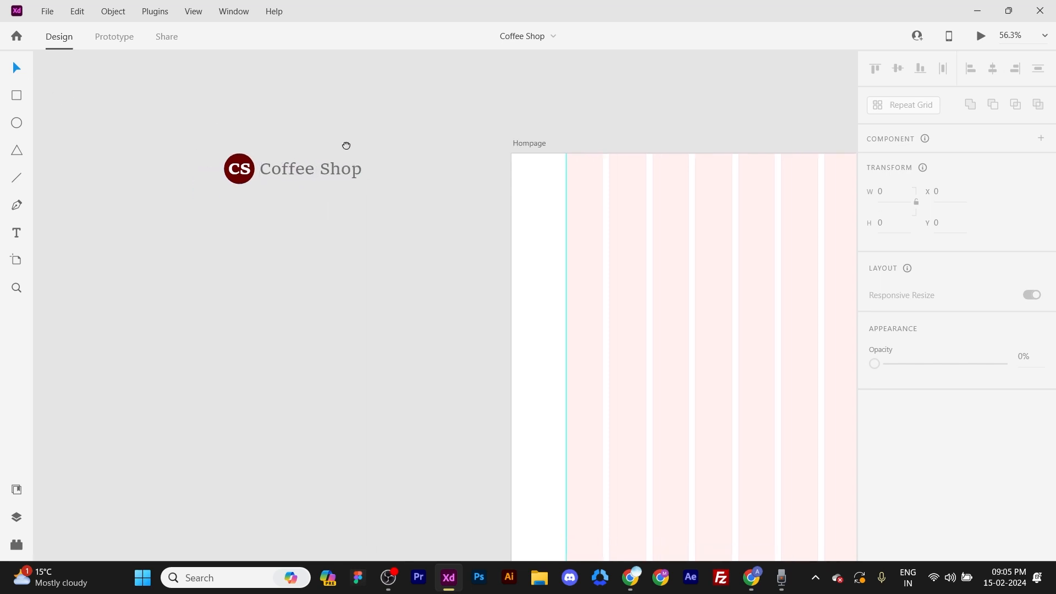
{"action": "double_click", "coordinate": [324, 176]}
{"action": "scroll", "coordinate": [867, 389], "scroll_direction": "down", "scroll_amount": 5}
{"action": "left_click", "coordinate": [904, 430]}
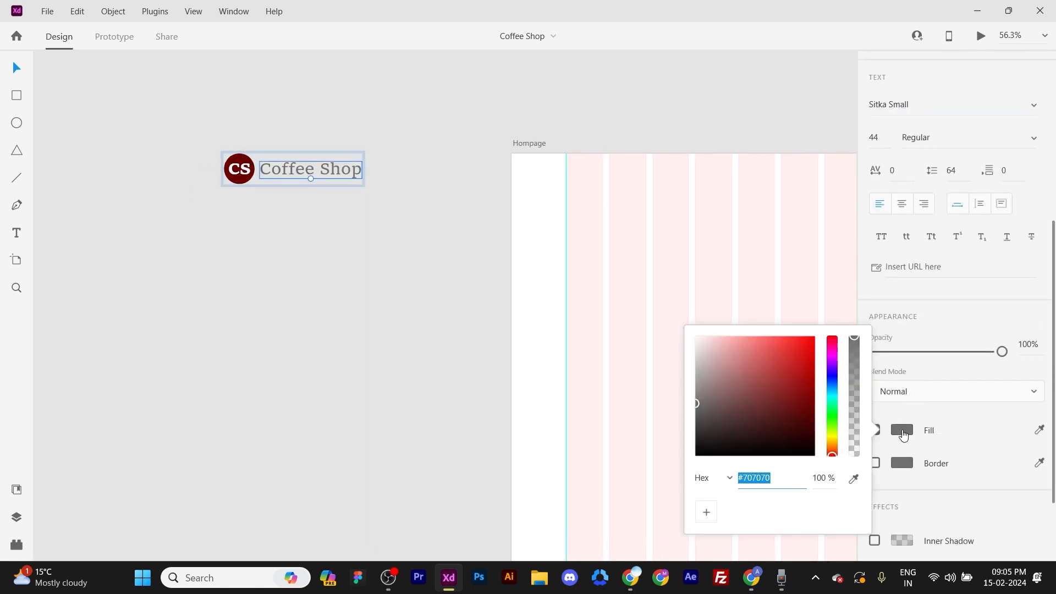
{"action": "left_click", "coordinate": [853, 478]}
{"action": "left_click", "coordinate": [241, 158]}
{"action": "left_click", "coordinate": [348, 140]}
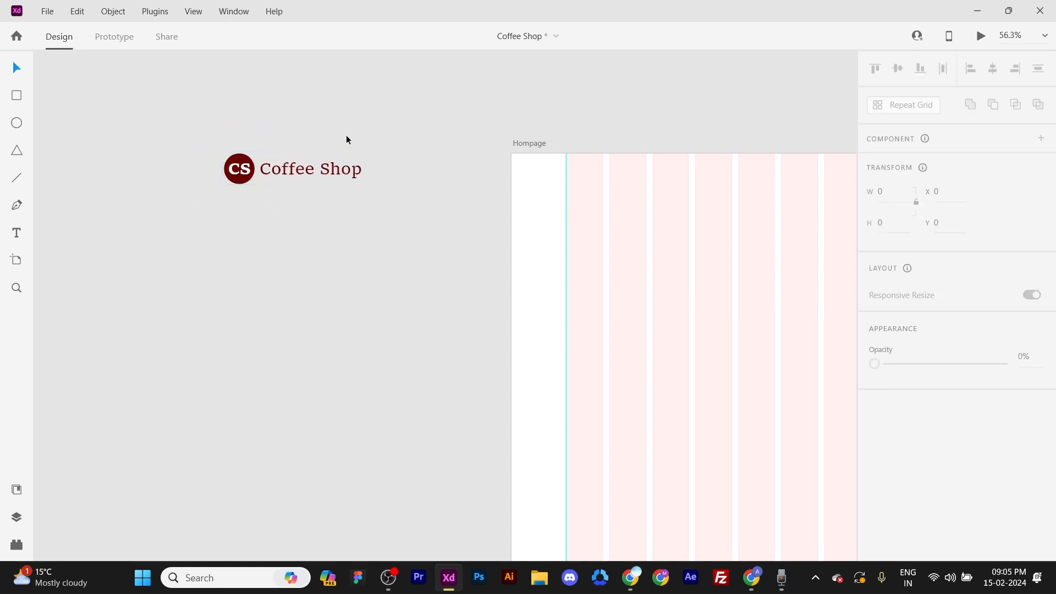
Save the Coffee Shop document.
{"action": "left_click_drag", "start_coordinate": [487, 208], "coordinate": [388, 153]}
{"action": "scroll", "coordinate": [450, 192], "scroll_direction": "down", "scroll_amount": 3}
{"action": "left_click", "coordinate": [438, 185]}
{"action": "left_click_drag", "start_coordinate": [366, 201], "coordinate": [370, 193]}
{"action": "key", "text": "ctrl+s"}
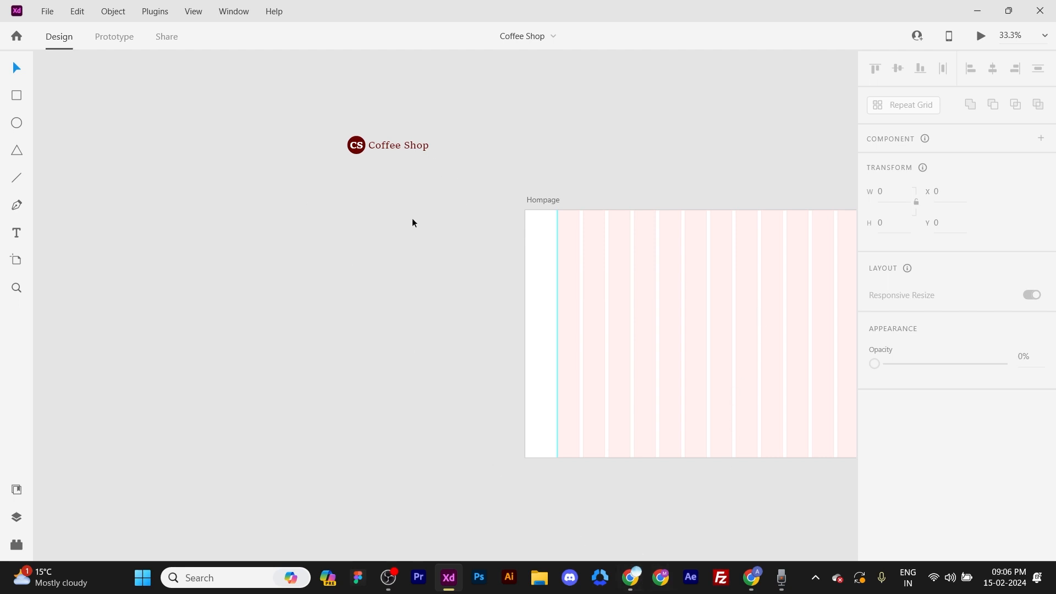
Switch to Chrome and open colorhunt.co.
{"action": "left_click", "coordinate": [631, 577]}
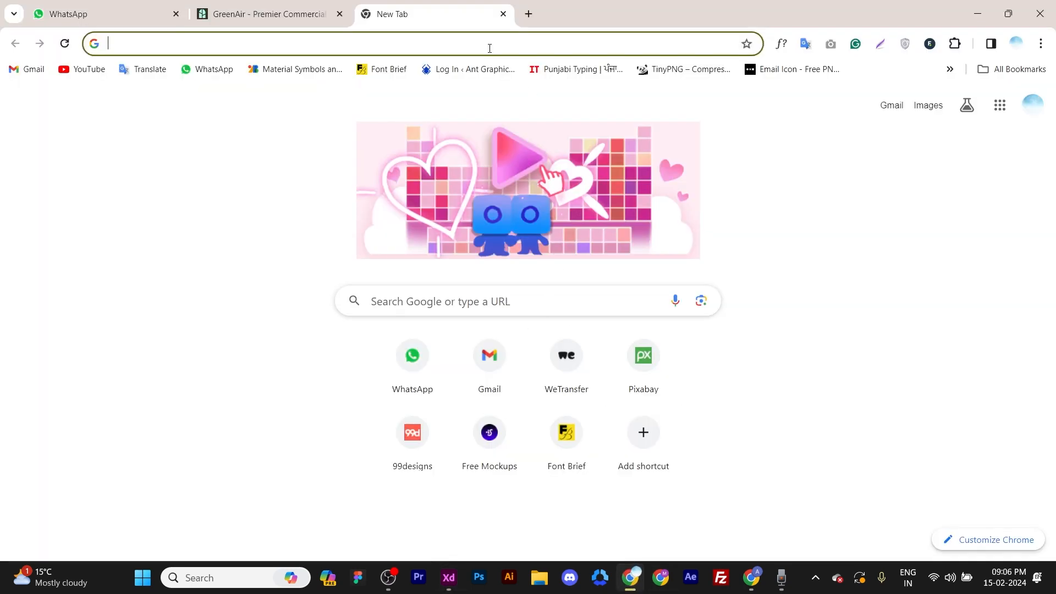
{"action": "left_click", "coordinate": [361, 37]}
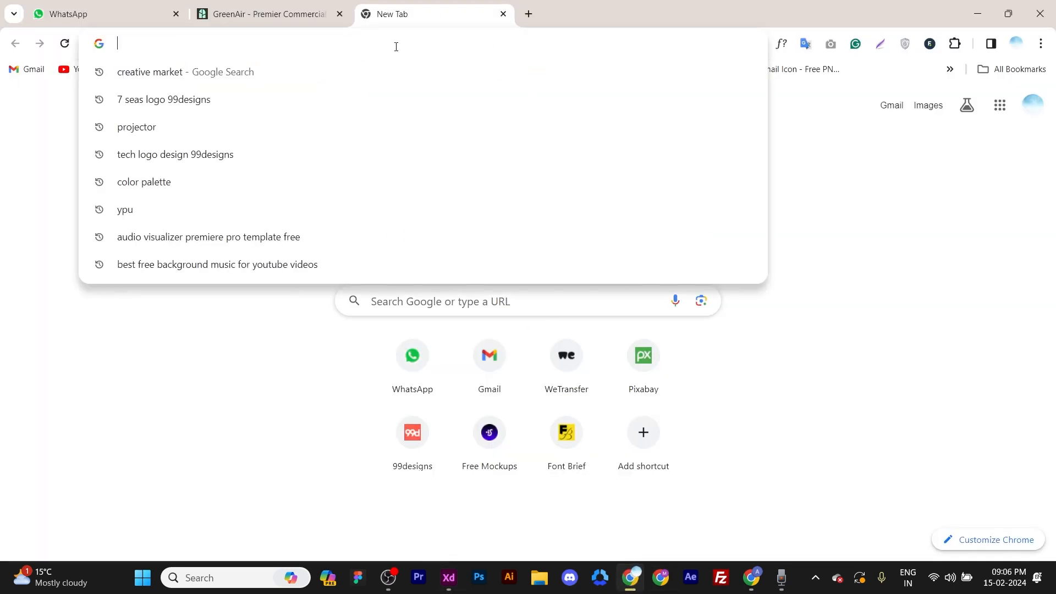
{"action": "type", "text": "colorhunt.co"}
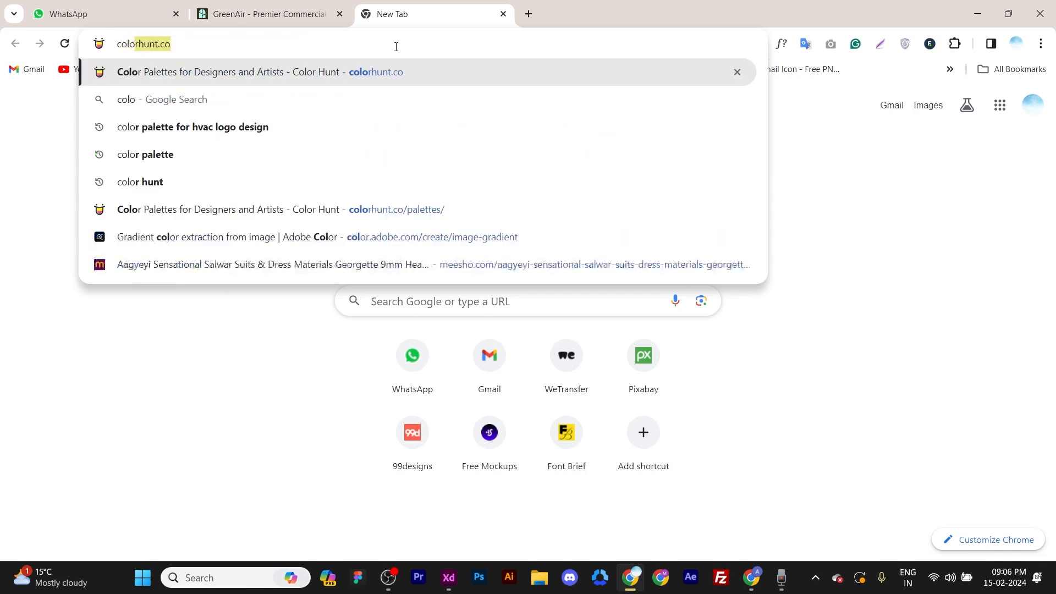
{"action": "key", "text": "Right"}
{"action": "key", "text": "Return"}
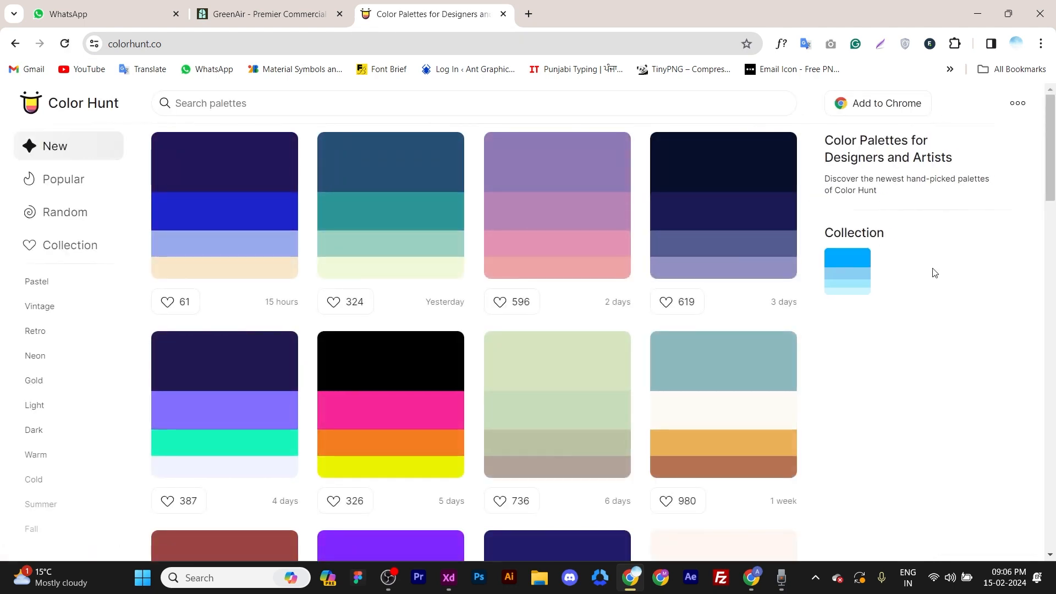
Search the Color Hunt palettes for "coffee".
{"action": "scroll", "coordinate": [835, 318], "scroll_direction": "down", "scroll_amount": 5}
{"action": "scroll", "coordinate": [834, 318], "scroll_direction": "up", "scroll_amount": 5}
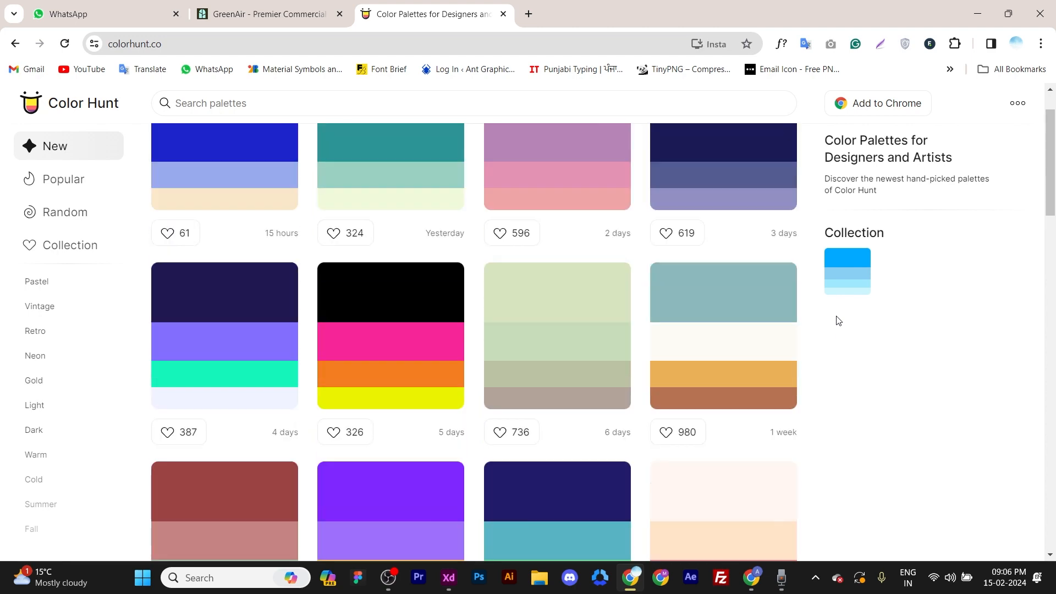
{"action": "left_click", "coordinate": [262, 103]}
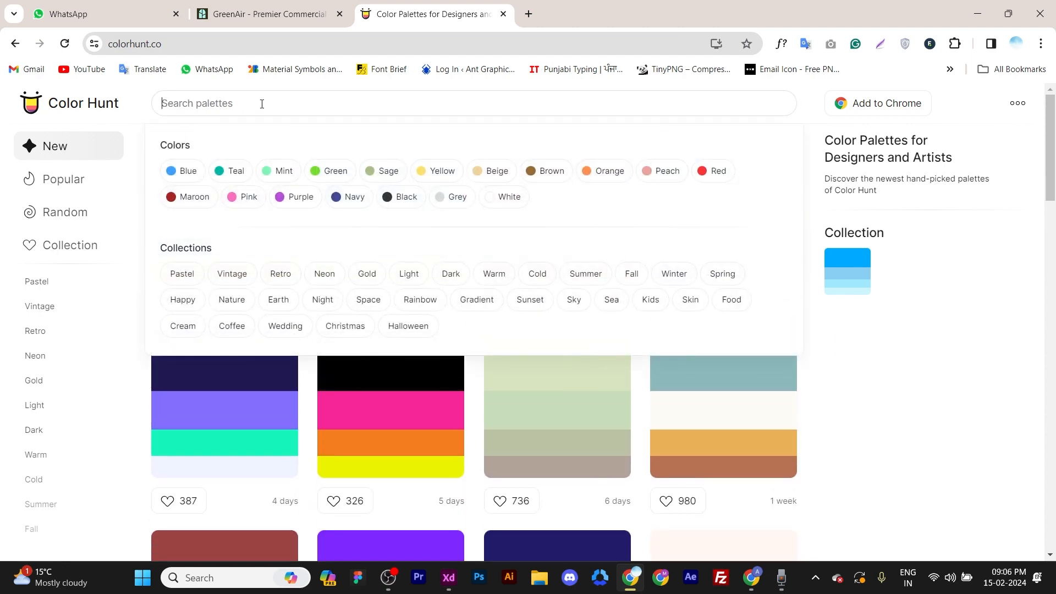
{"action": "type", "text": "coffee"}
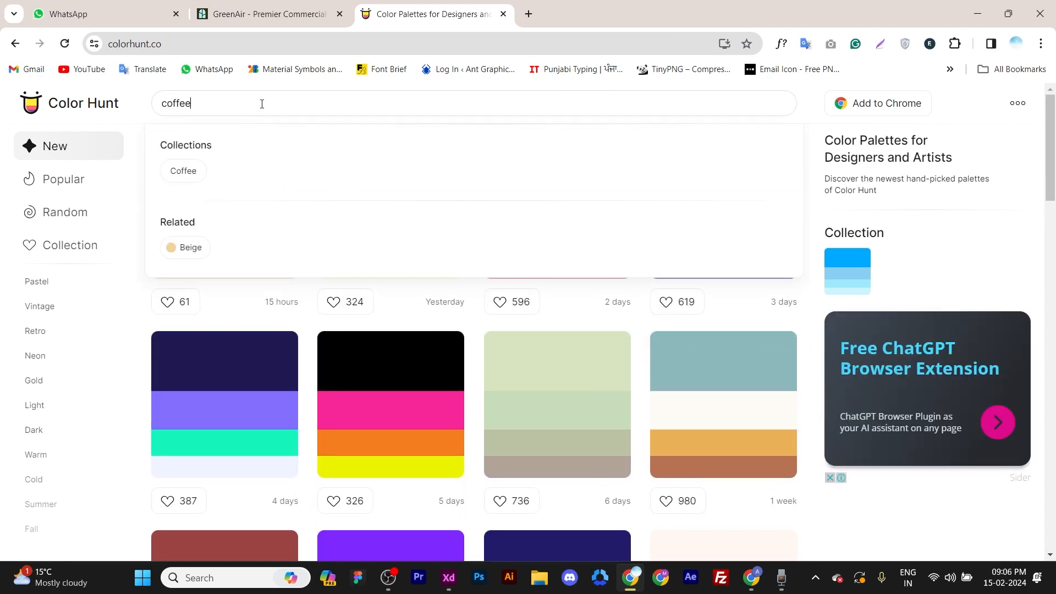
{"action": "key", "text": "Return"}
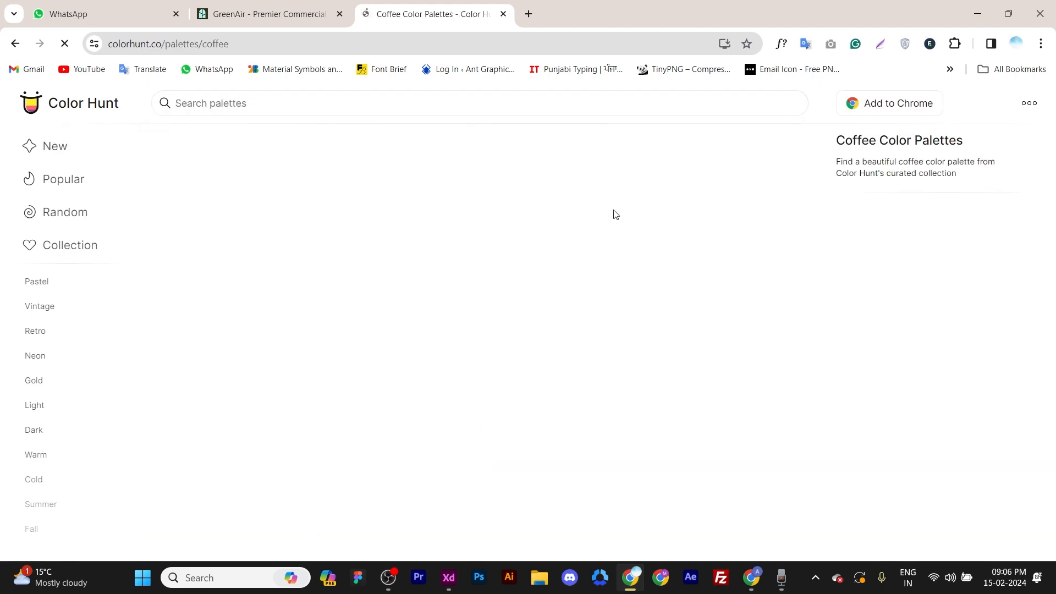
Copy the slate color code #607274 from the coffee palettes.
{"action": "left_click", "coordinate": [268, 112]}
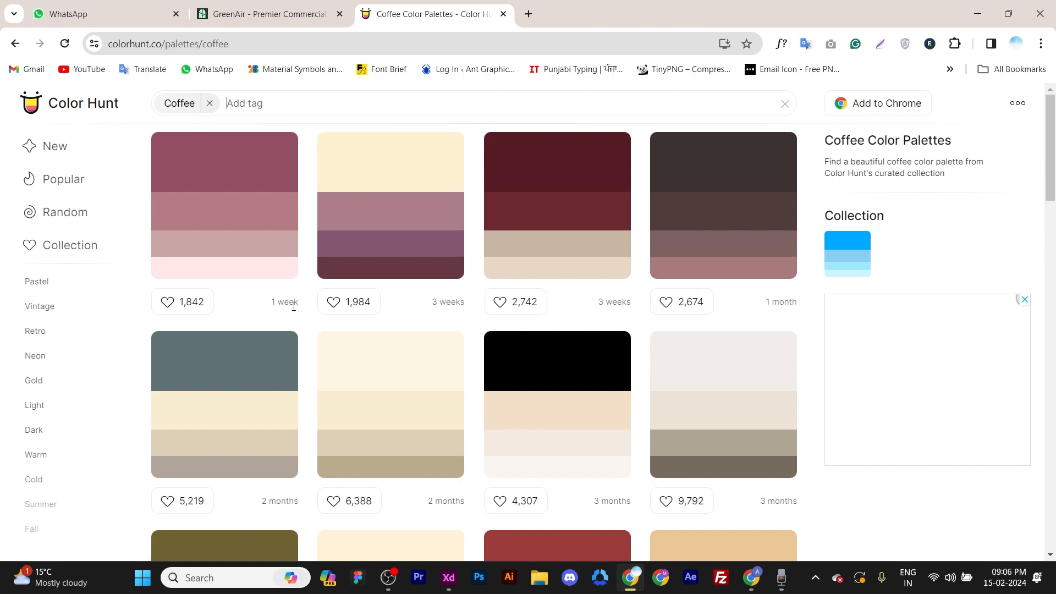
{"action": "scroll", "coordinate": [280, 263], "scroll_direction": "down", "scroll_amount": 2}
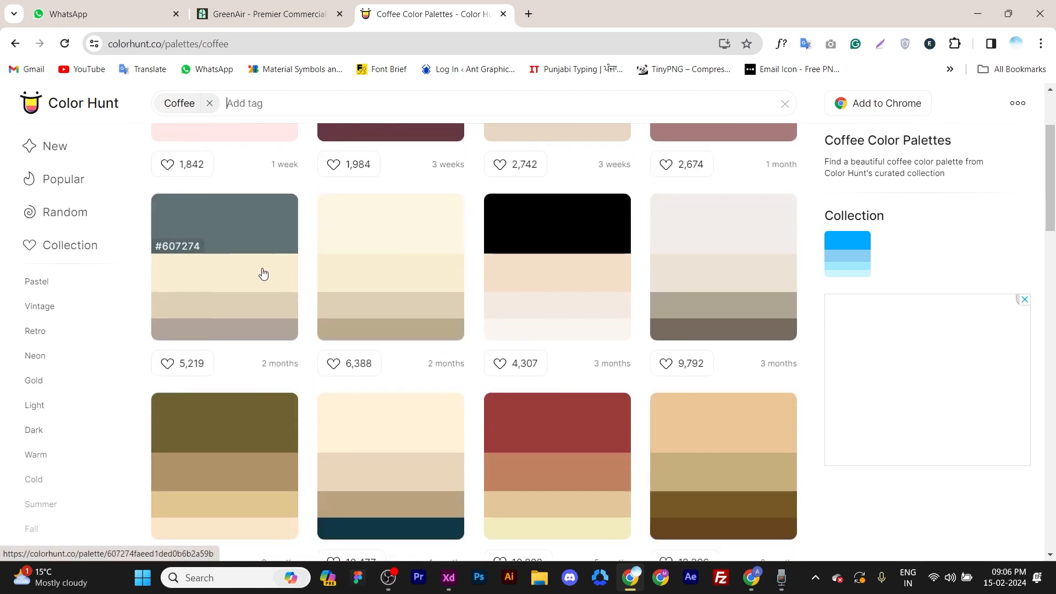
{"action": "left_click", "coordinate": [177, 244]}
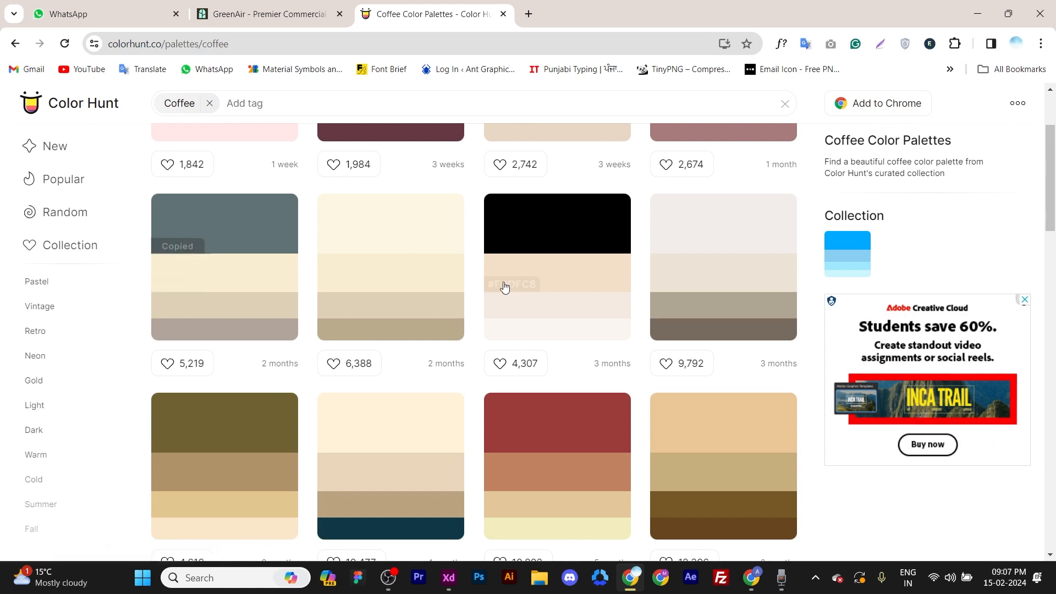
Switch back to Adobe XD, add a "Colors" heading below the logo and enlarge it to size 93.
{"action": "key", "text": "alt+Tab"}
{"action": "scroll", "coordinate": [379, 240], "scroll_direction": "up", "scroll_amount": 2}
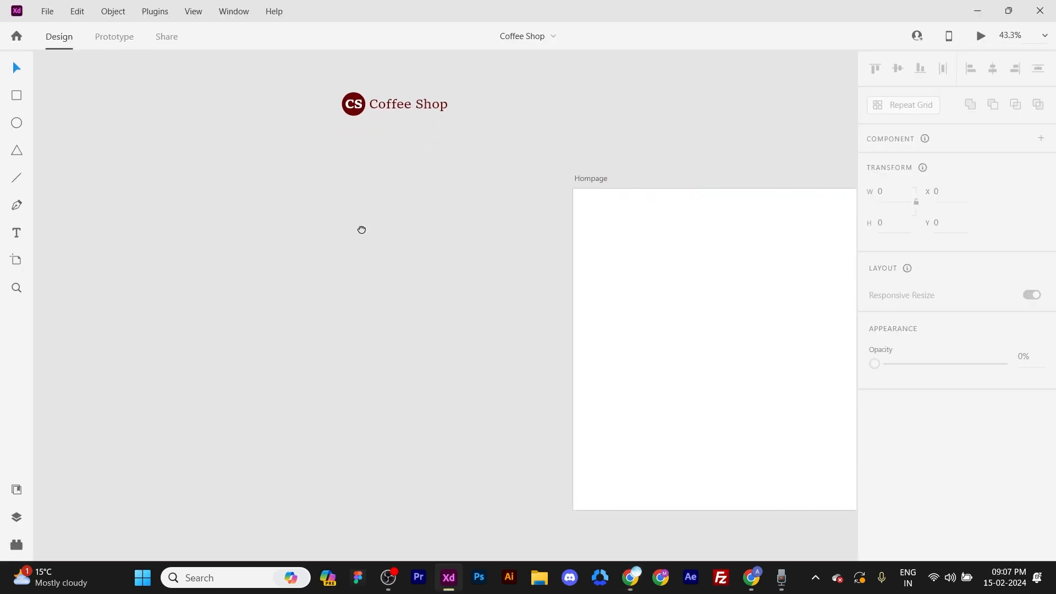
{"action": "left_click", "coordinate": [17, 232]}
{"action": "left_click", "coordinate": [391, 203]}
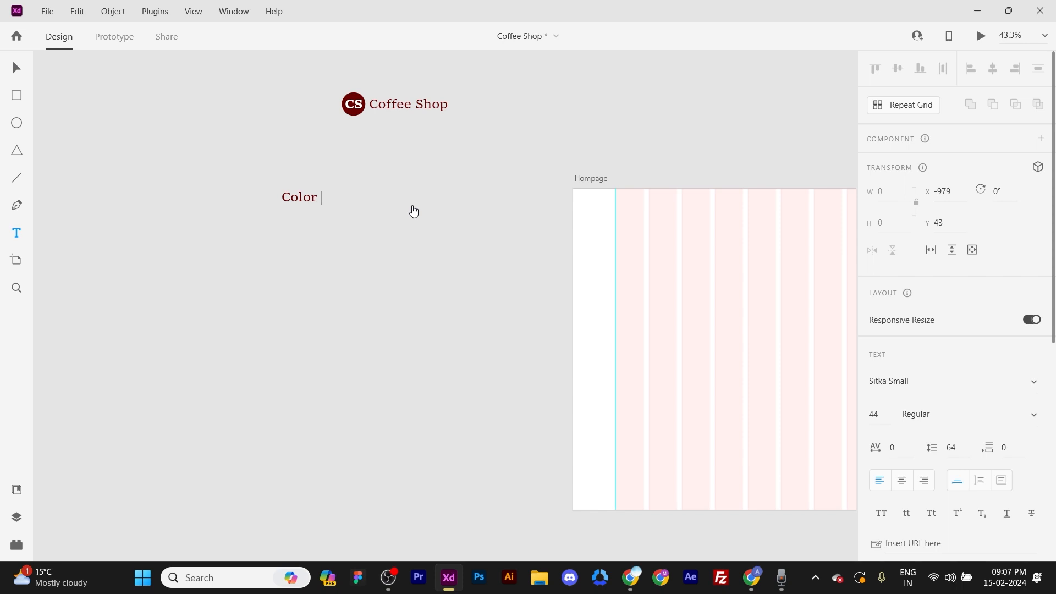
{"action": "type", "text": "Colors"}
{"action": "key", "text": "Escape"}
{"action": "left_click_drag", "start_coordinate": [301, 206], "coordinate": [302, 219]}
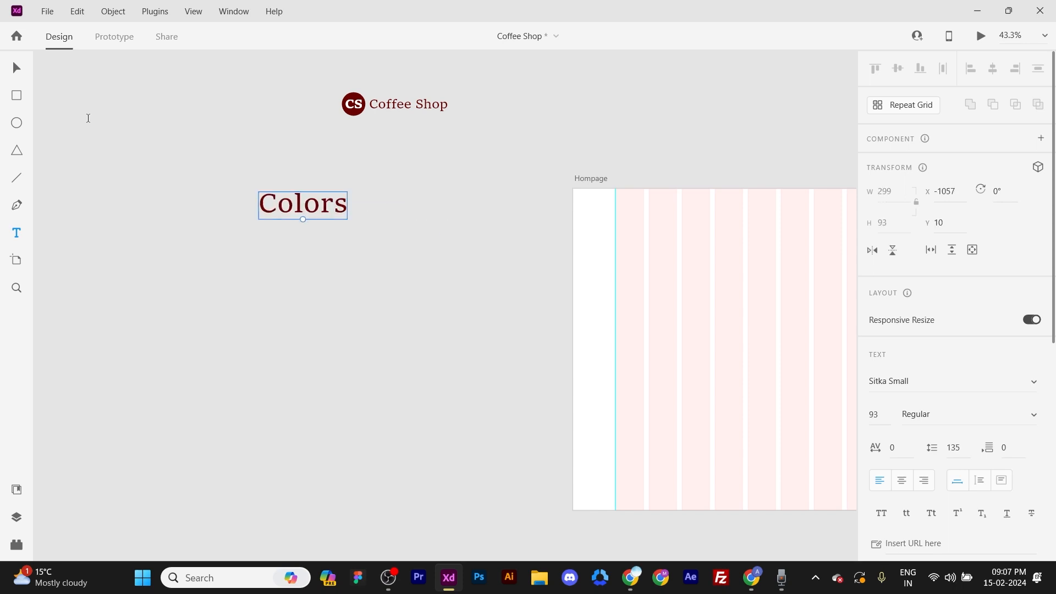
Change the fill of the Colors heading to black, #000000.
{"action": "left_click", "coordinate": [17, 68]}
{"action": "scroll", "coordinate": [966, 401], "scroll_direction": "down", "scroll_amount": 4}
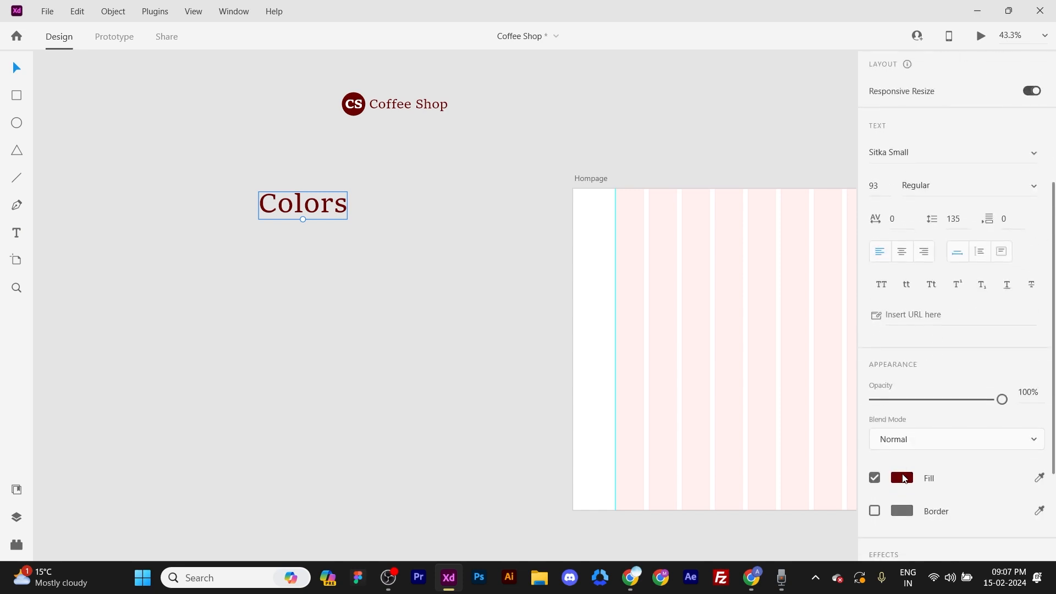
{"action": "left_click", "coordinate": [902, 478]}
{"action": "left_click", "coordinate": [716, 471]}
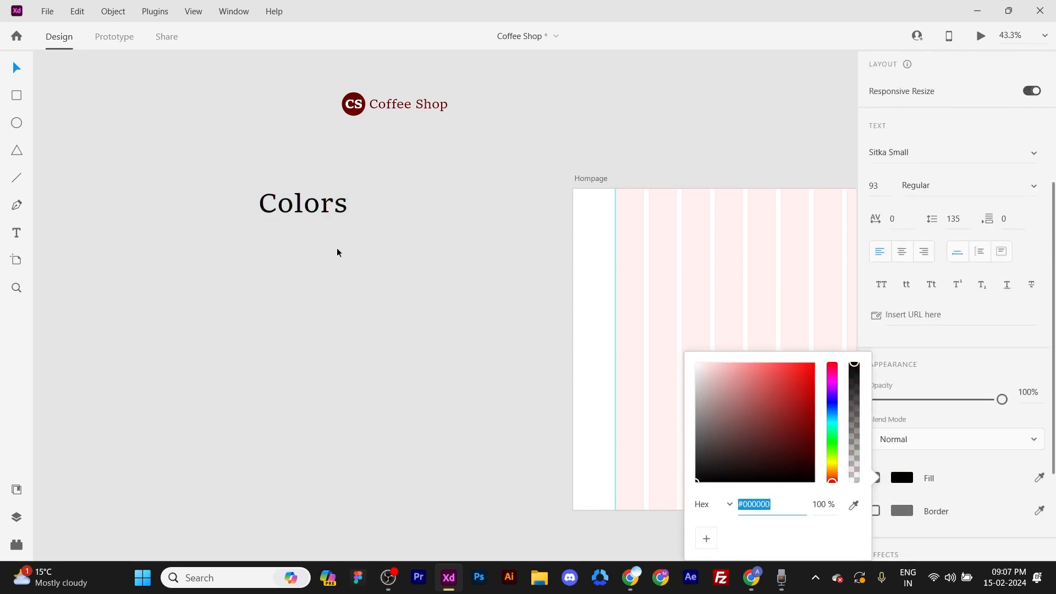
{"action": "left_click", "coordinate": [338, 253]}
Draw a circle about 140 px in diameter below the start of the Colors heading.
{"action": "left_click_drag", "start_coordinate": [741, 273], "coordinate": [770, 278]}
{"action": "left_click_drag", "start_coordinate": [110, 241], "coordinate": [134, 239]}
{"action": "scroll", "coordinate": [434, 237], "scroll_direction": "up", "scroll_amount": 3}
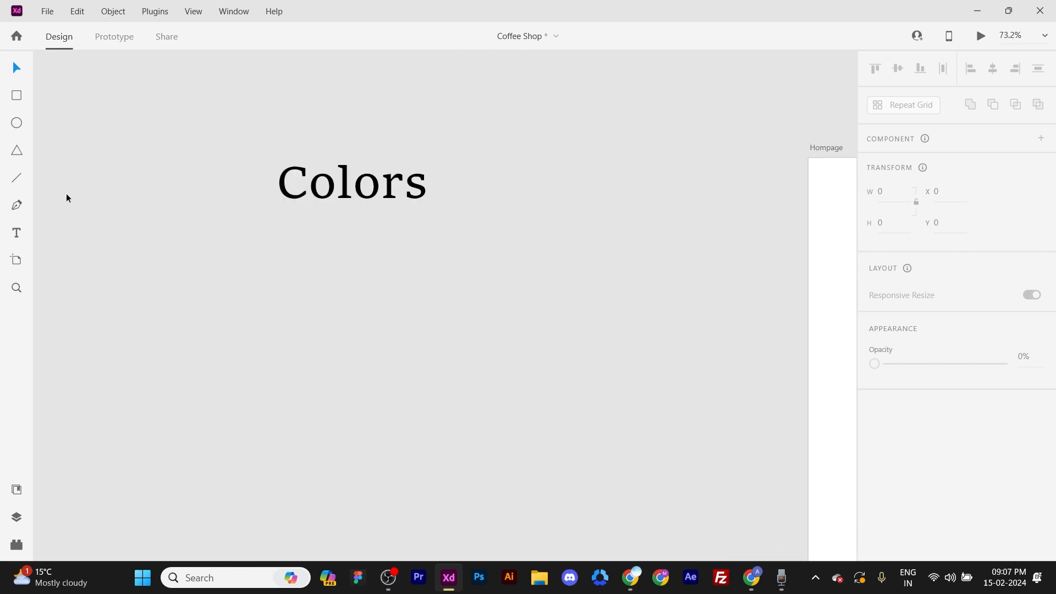
{"action": "left_click", "coordinate": [12, 122]}
{"action": "left_click_drag", "start_coordinate": [277, 230], "coordinate": [348, 298]}
{"action": "left_click", "coordinate": [17, 68]}
Remove the circle's border and place a copy of it to its right.
{"action": "scroll", "coordinate": [924, 433], "scroll_direction": "down", "scroll_amount": 3}
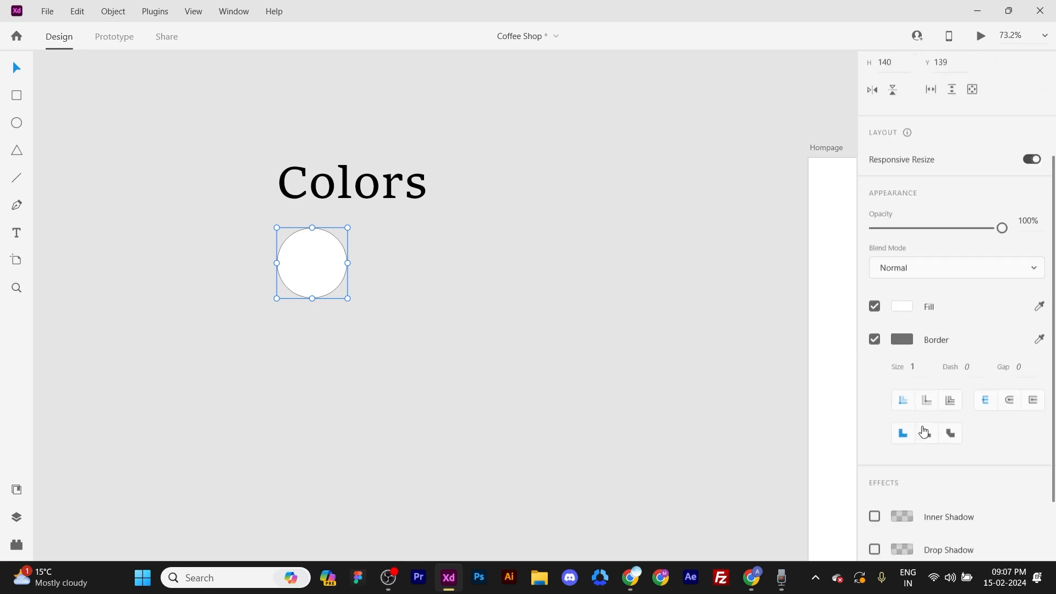
{"action": "left_click", "coordinate": [874, 270]}
{"action": "left_click_drag", "start_coordinate": [311, 257], "coordinate": [409, 258]}
Copy the color code #607274 from the Color Hunt coffee palette in Chrome and fill the first circle with it in Adobe XD.
{"action": "key", "text": "alt+Tab"}
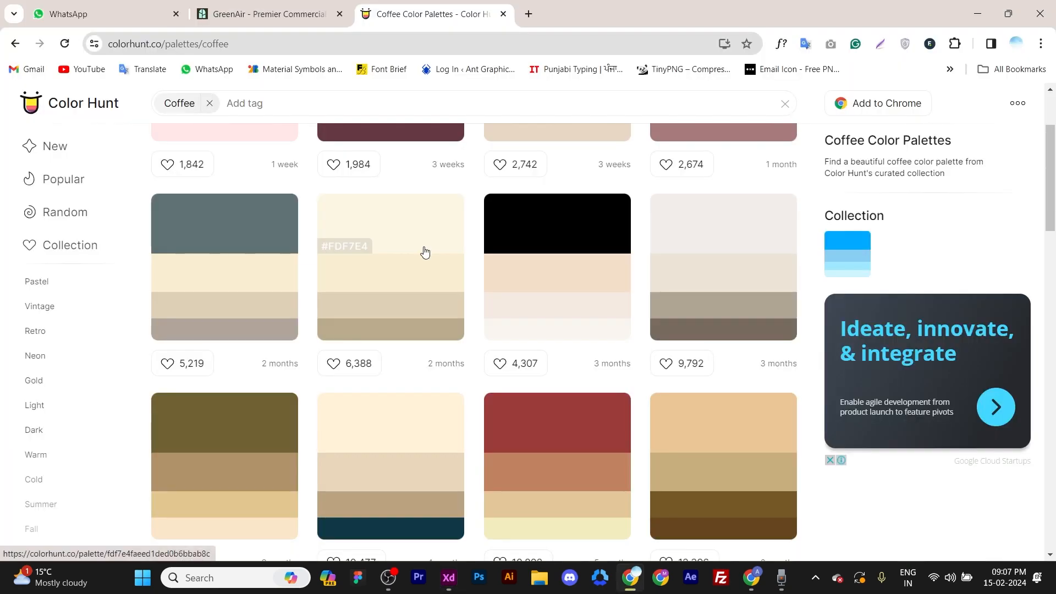
{"action": "key", "text": "alt+Tab"}
{"action": "key", "text": "alt+Tab"}
{"action": "left_click", "coordinate": [195, 247]}
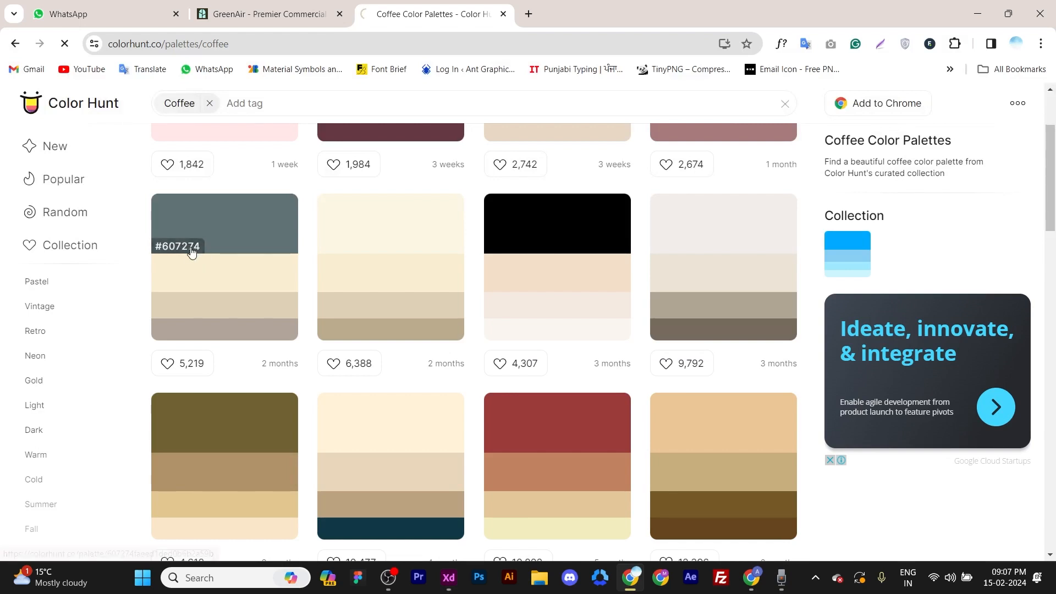
{"action": "key", "text": "alt+Tab"}
{"action": "left_click", "coordinate": [335, 279]}
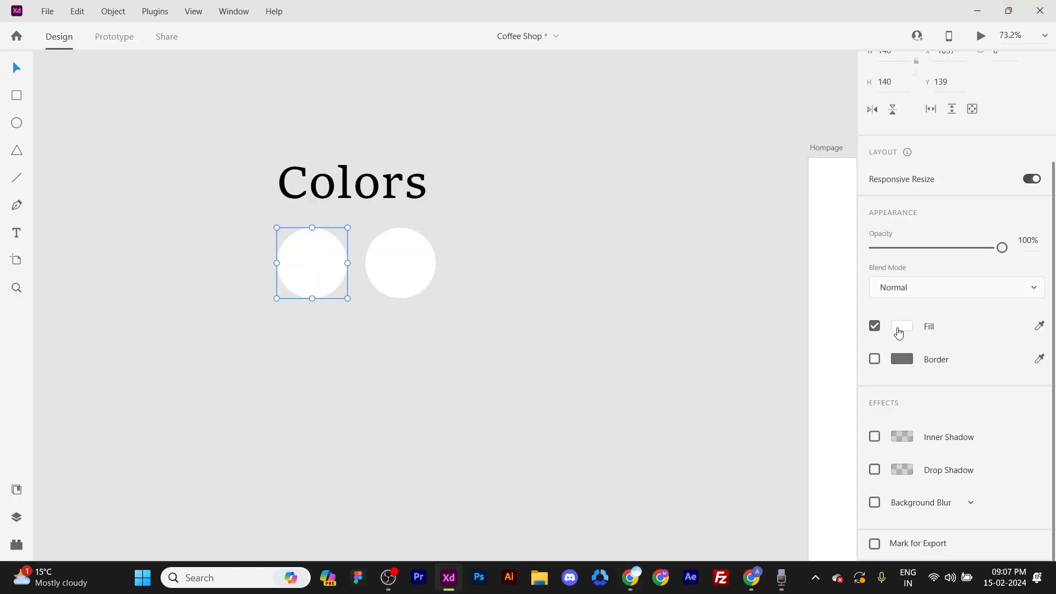
{"action": "left_click", "coordinate": [898, 329]}
{"action": "key", "text": "ctrl+v"}
{"action": "key", "text": "Return"}
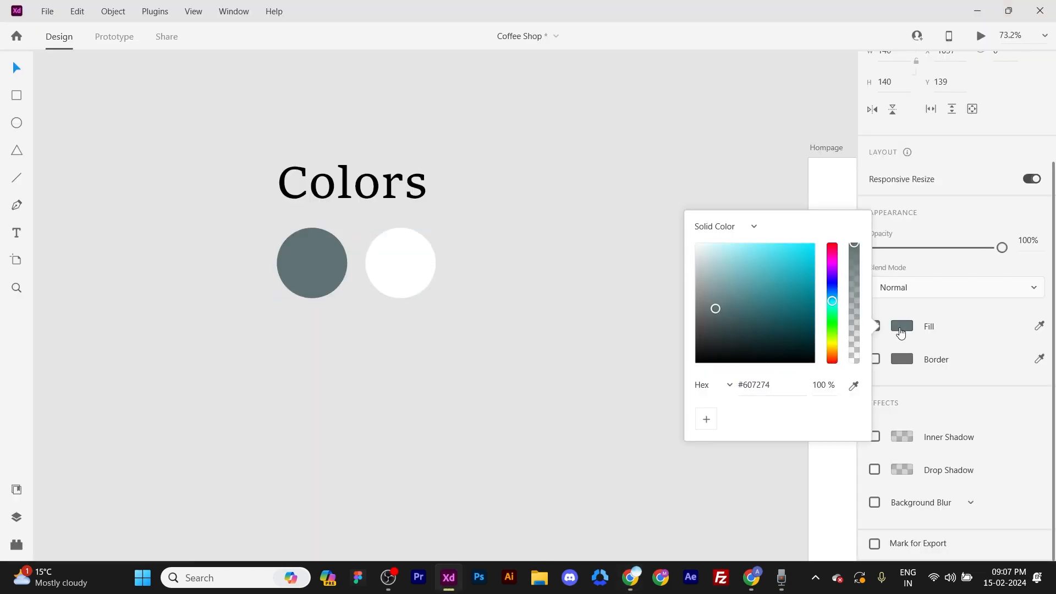
Save the first circle's color as a swatch and copy #FAEED1 from the Color Hunt palette in Chrome for the second circle.
{"action": "left_click", "coordinate": [709, 421]}
{"action": "left_click", "coordinate": [355, 325]}
{"action": "left_click", "coordinate": [405, 287]}
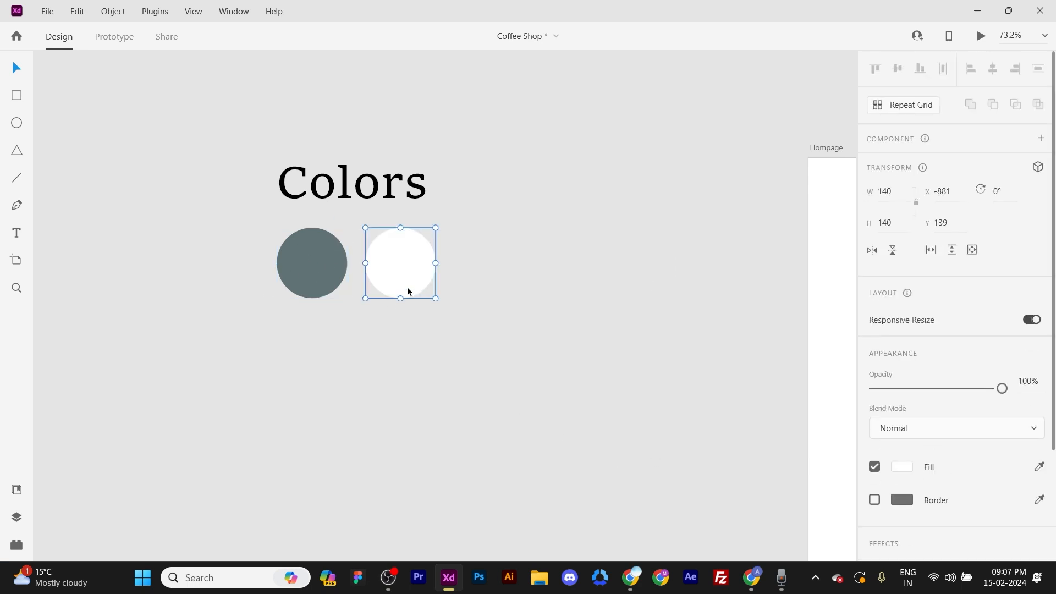
{"action": "key", "text": "alt+Tab"}
{"action": "left_click", "coordinate": [376, 323]}
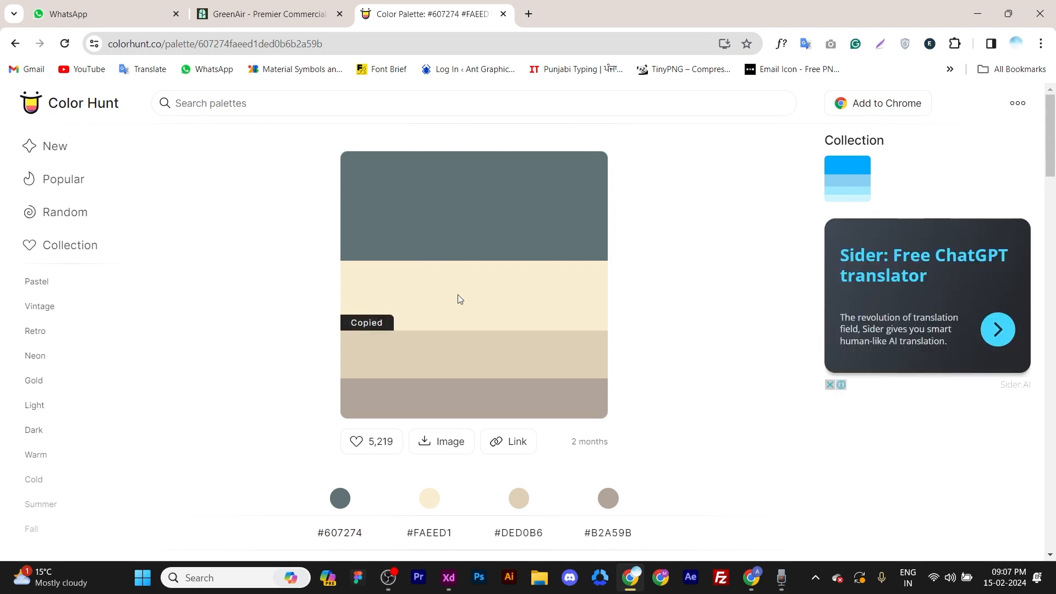
Fill the second circle in Adobe XD with #FAEED1 and save that color as a swatch.
{"action": "key", "text": "alt+Tab"}
{"action": "left_click", "coordinate": [908, 467]}
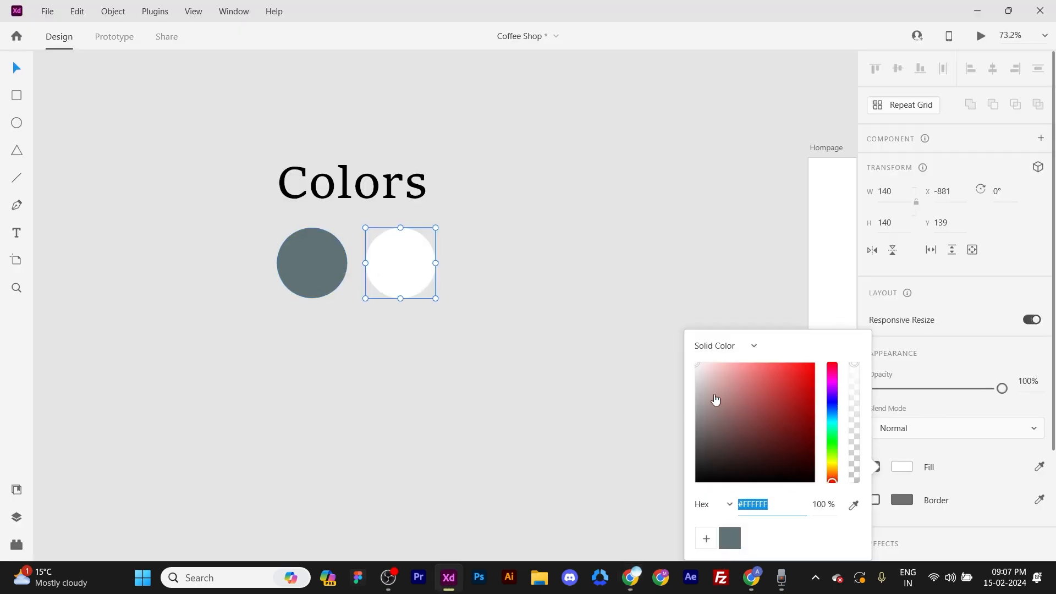
{"action": "key", "text": "ctrl+v"}
{"action": "key", "text": "Return"}
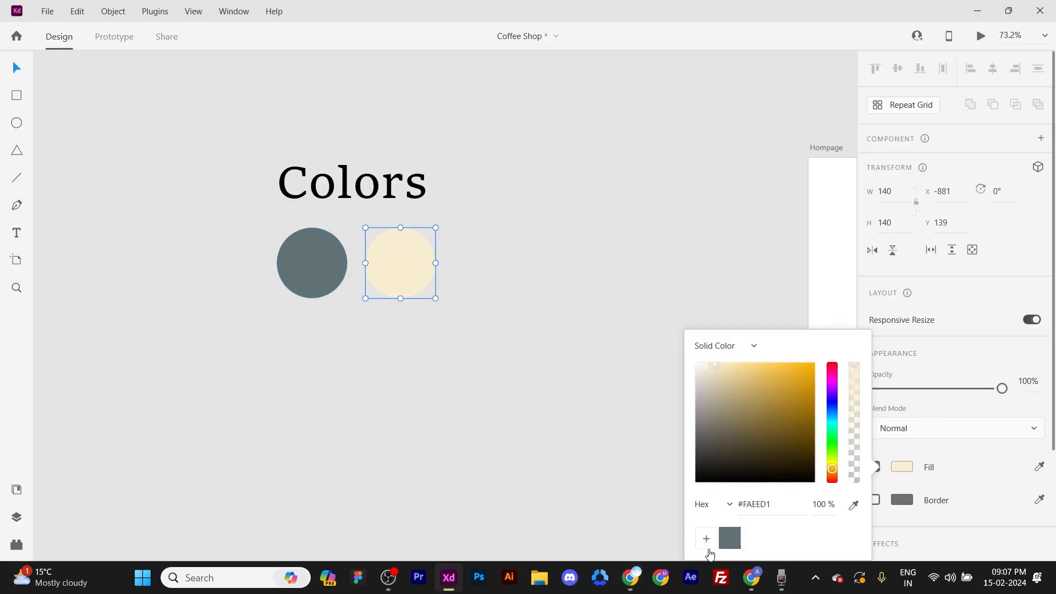
{"action": "left_click", "coordinate": [706, 539]}
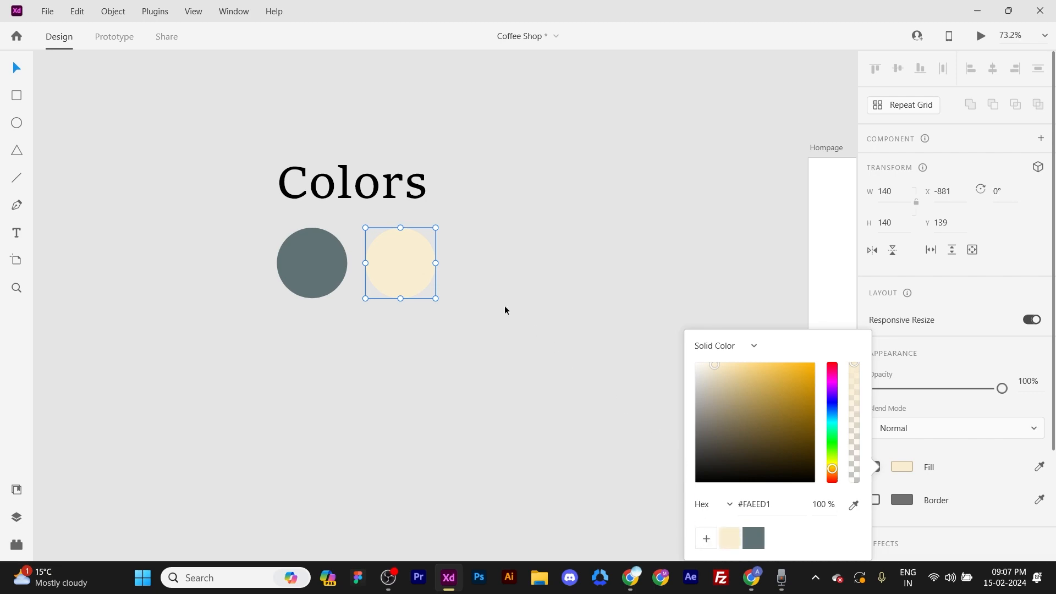
Place a copy of the second circle to its right and fill it with #DED0B6 copied from the Color Hunt palette in Chrome.
{"action": "left_click_drag", "start_coordinate": [385, 267], "coordinate": [475, 268]}
{"action": "key", "text": "alt+Tab"}
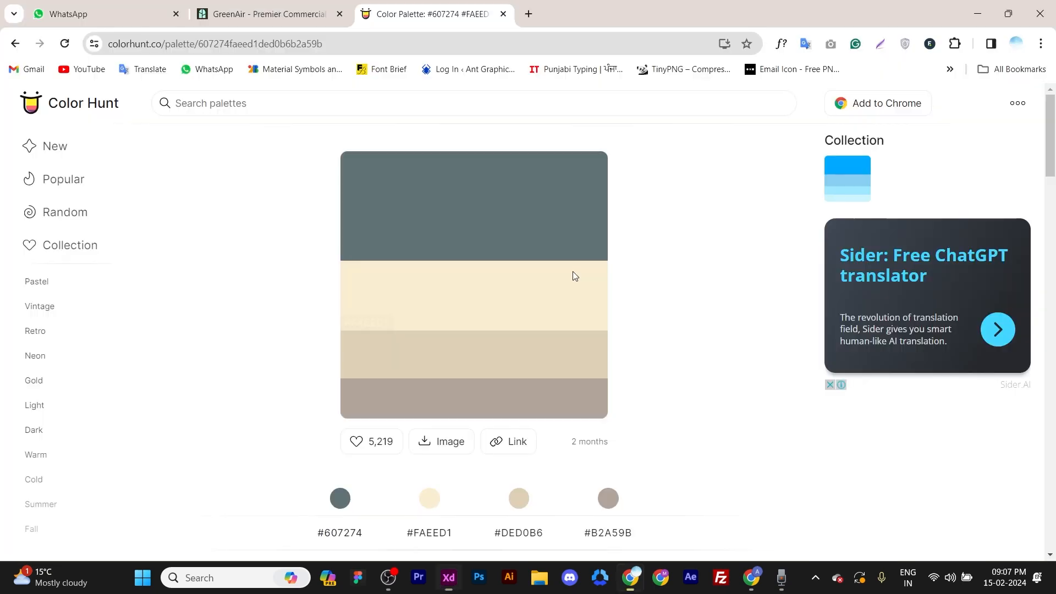
{"action": "left_click", "coordinate": [355, 369]}
{"action": "key", "text": "alt+Tab"}
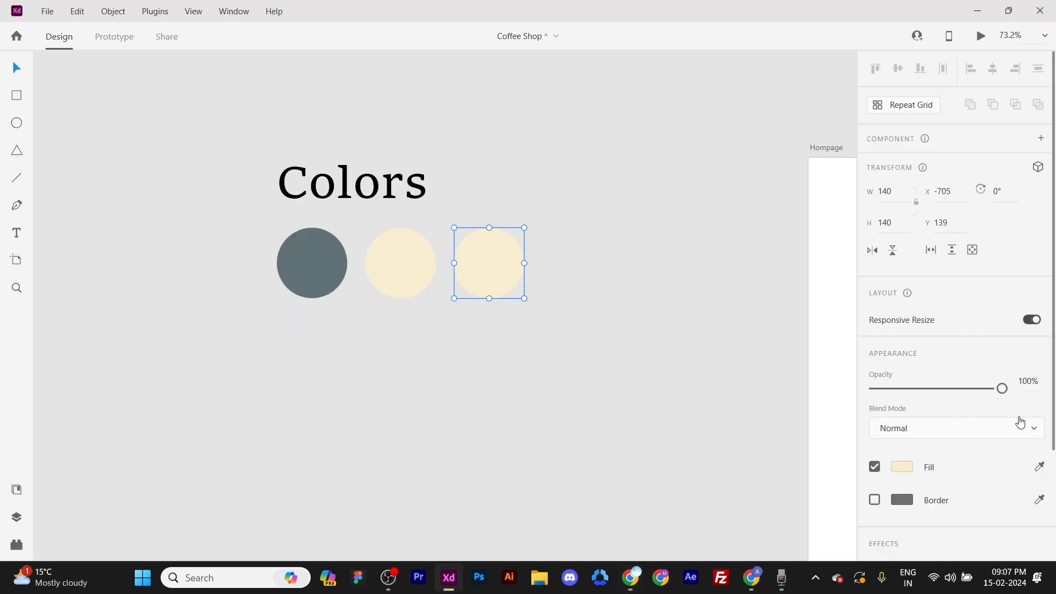
{"action": "left_click", "coordinate": [901, 466]}
{"action": "key", "text": "ctrl+v"}
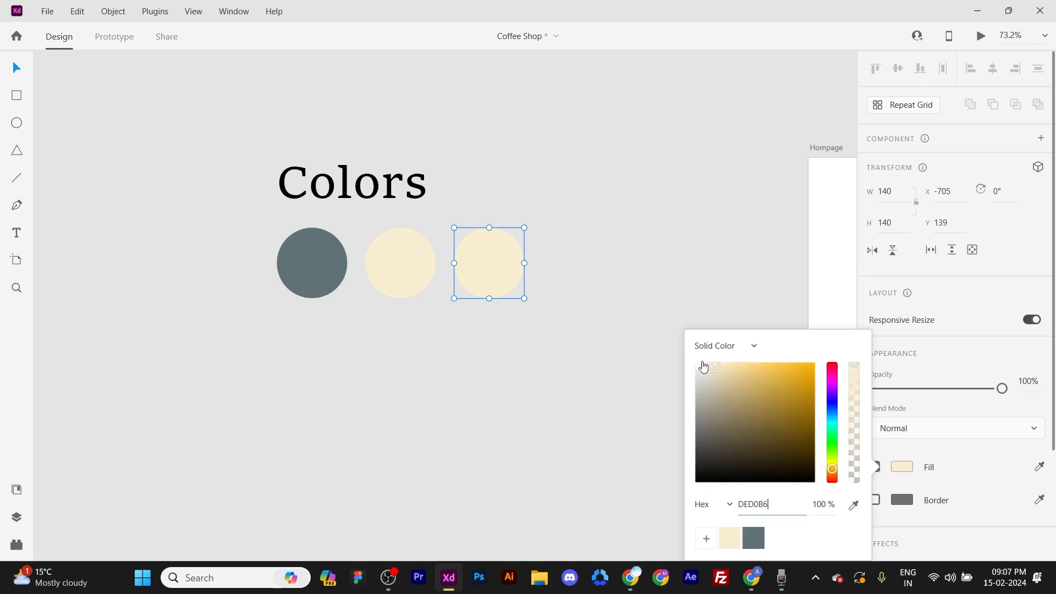
{"action": "key", "text": "Return"}
{"action": "left_click", "coordinate": [513, 258]}
Place a copy of the third circle to its right and fill it with #B2A59B copied from the Color Hunt palette in Chrome.
{"action": "left_click_drag", "start_coordinate": [514, 255], "coordinate": [535, 260]}
{"action": "key", "text": "alt+Tab"}
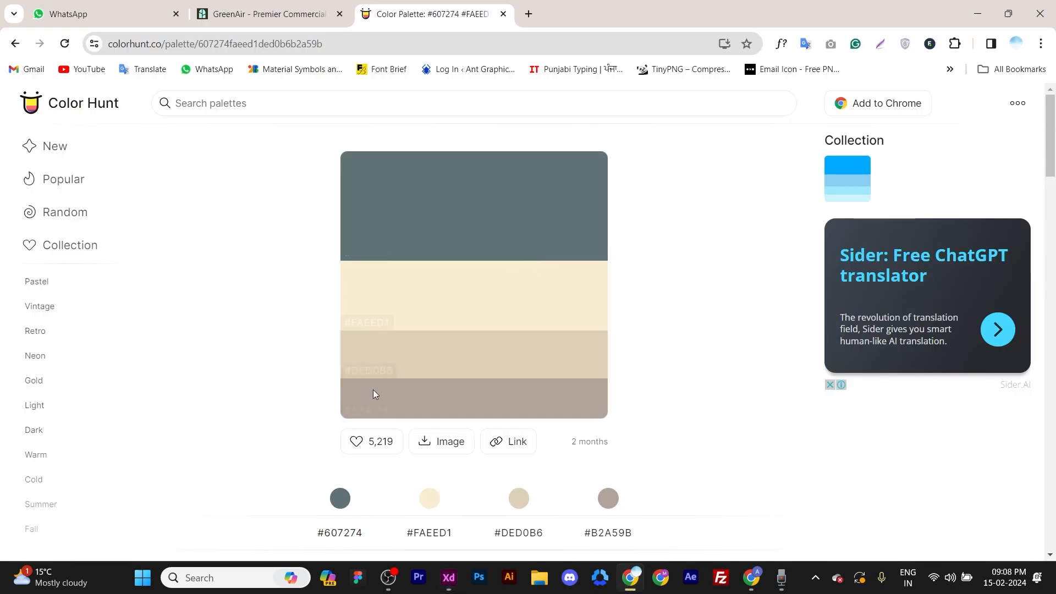
{"action": "key", "text": "alt+Tab"}
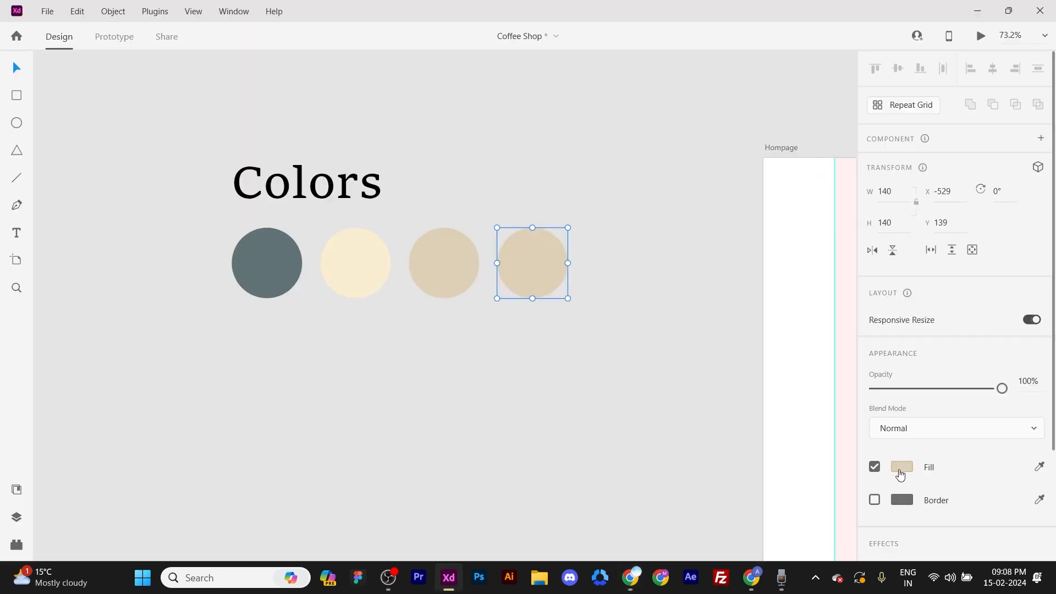
{"action": "left_click", "coordinate": [904, 468]}
{"action": "key", "text": "ctrl+v"}
{"action": "key", "text": "Return"}
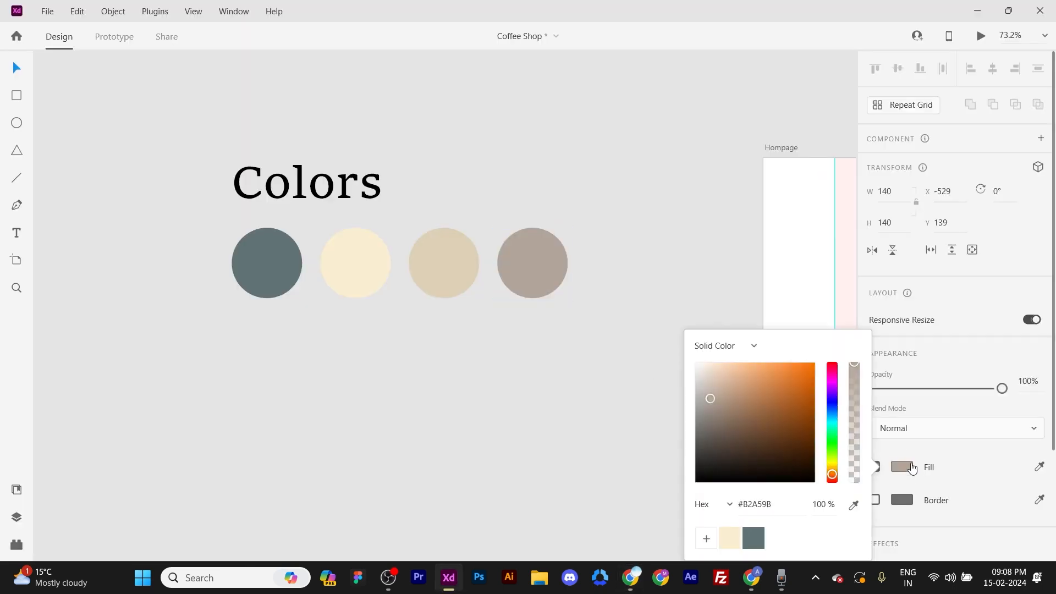
{"action": "left_click", "coordinate": [518, 380]}
Save the Coffee Shop document with the row of four color circles.
{"action": "scroll", "coordinate": [518, 380], "scroll_direction": "down", "scroll_amount": 3}
{"action": "left_click_drag", "start_coordinate": [512, 379], "coordinate": [370, 258]}
{"action": "scroll", "coordinate": [381, 262], "scroll_direction": "up", "scroll_amount": 3}
{"action": "left_click", "coordinate": [506, 395]}
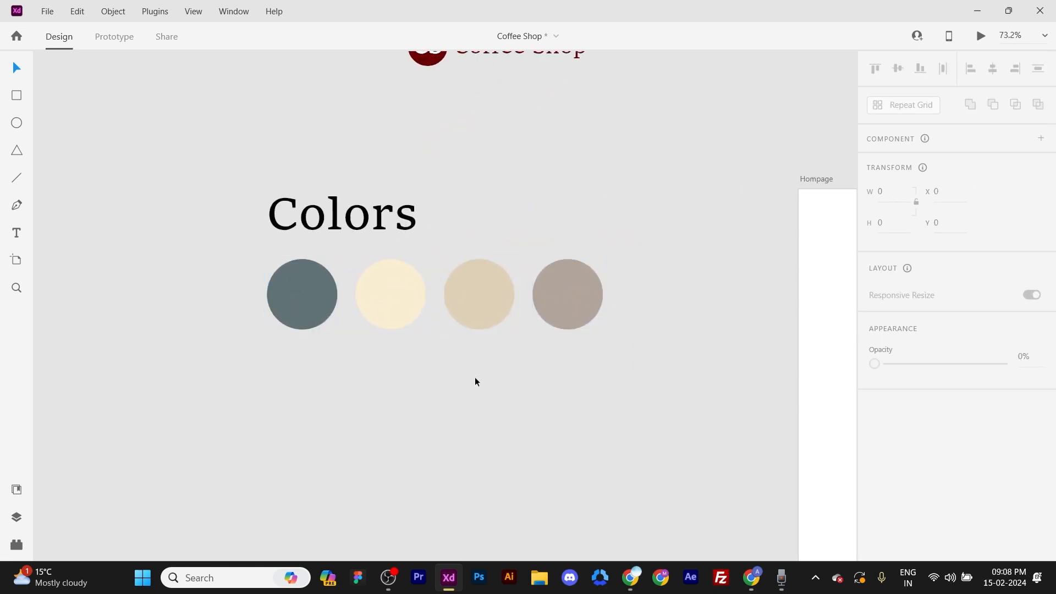
{"action": "scroll", "coordinate": [474, 377], "scroll_direction": "down", "scroll_amount": 2}
{"action": "key", "text": "ctrl+s"}
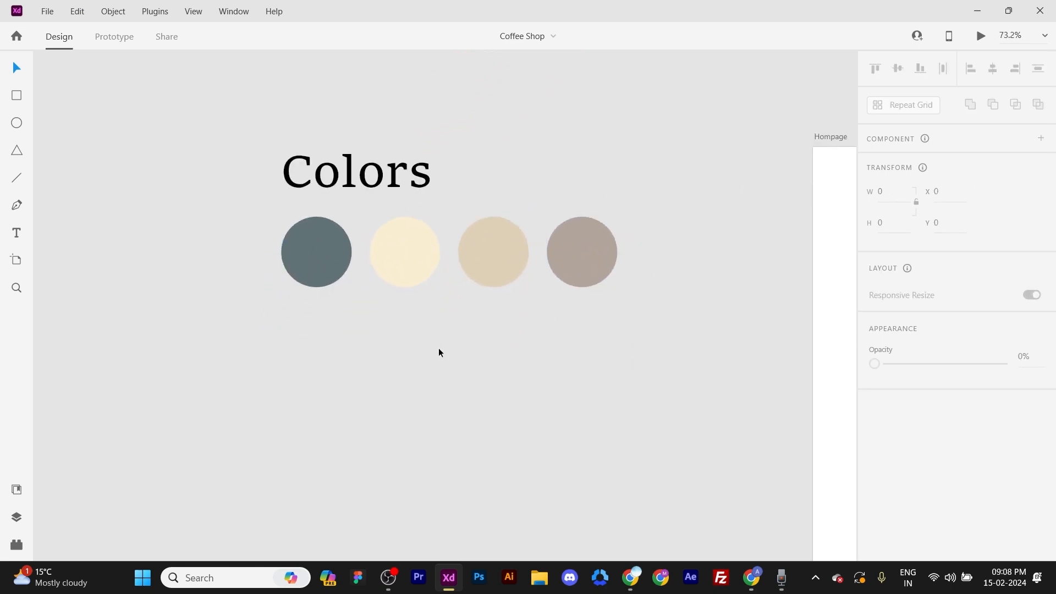
Place copies of the first two circles directly below them as a second row.
{"action": "scroll", "coordinate": [523, 354], "scroll_direction": "down", "scroll_amount": 2}
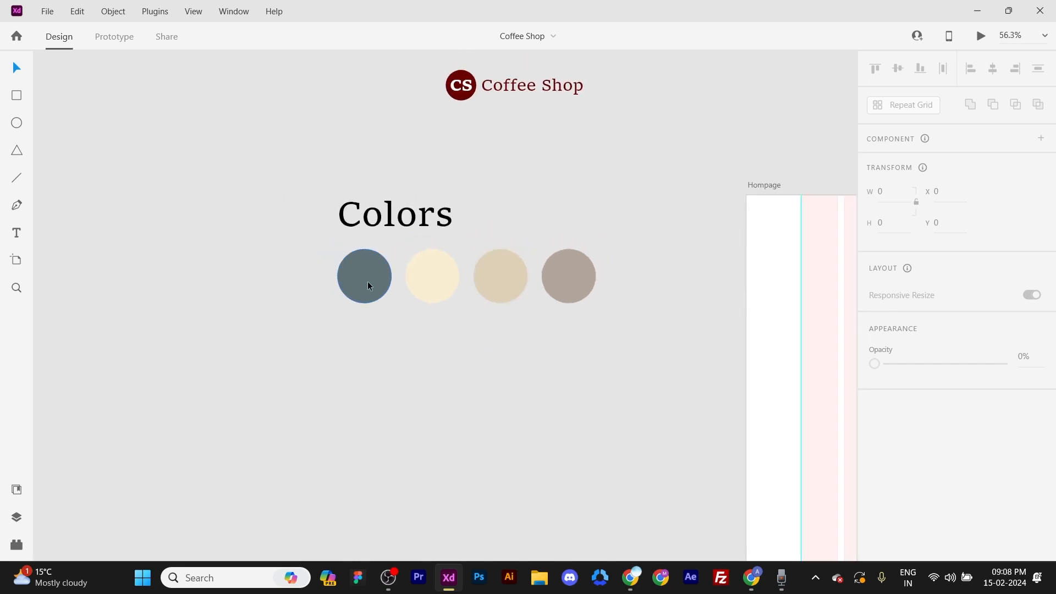
{"action": "left_click_drag", "start_coordinate": [440, 327], "coordinate": [376, 353]}
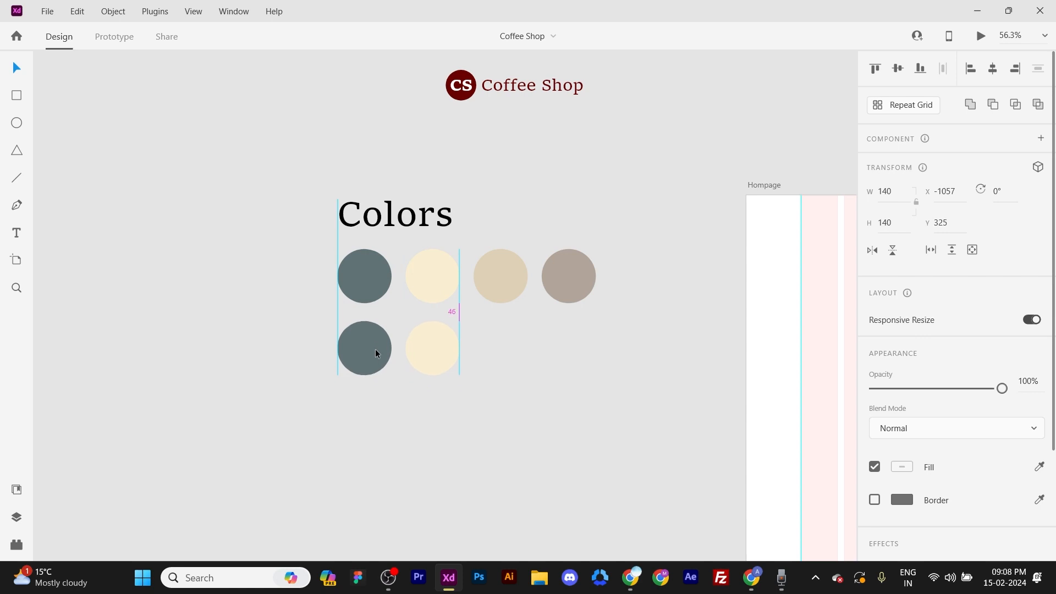
{"action": "left_click", "coordinate": [275, 361]}
Select the first circle of the second row and open the Novagems Style Guids library.
{"action": "left_click", "coordinate": [363, 347]}
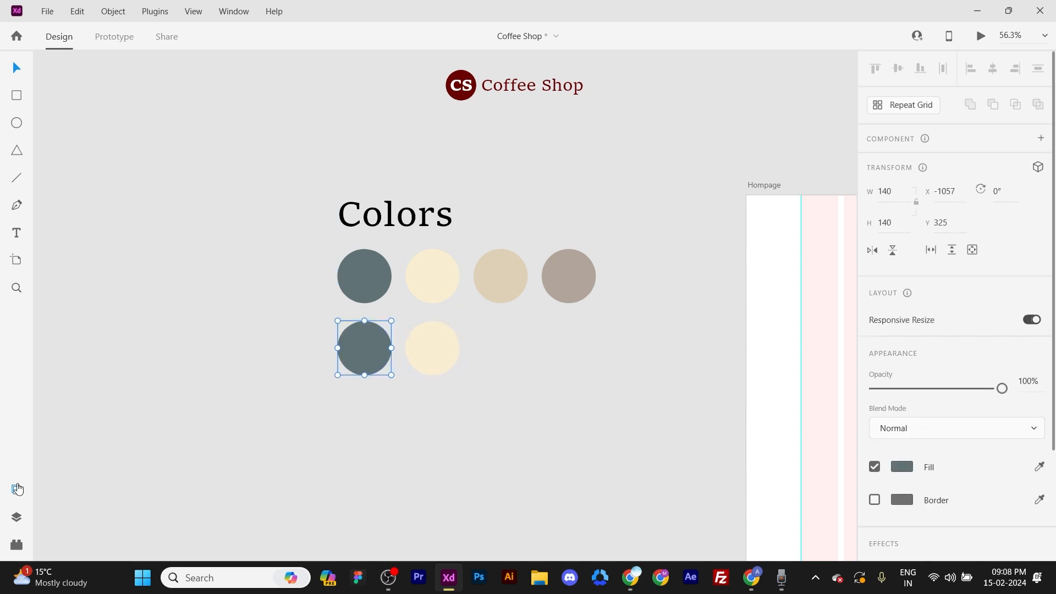
{"action": "left_click", "coordinate": [17, 489]}
{"action": "left_click", "coordinate": [53, 69]}
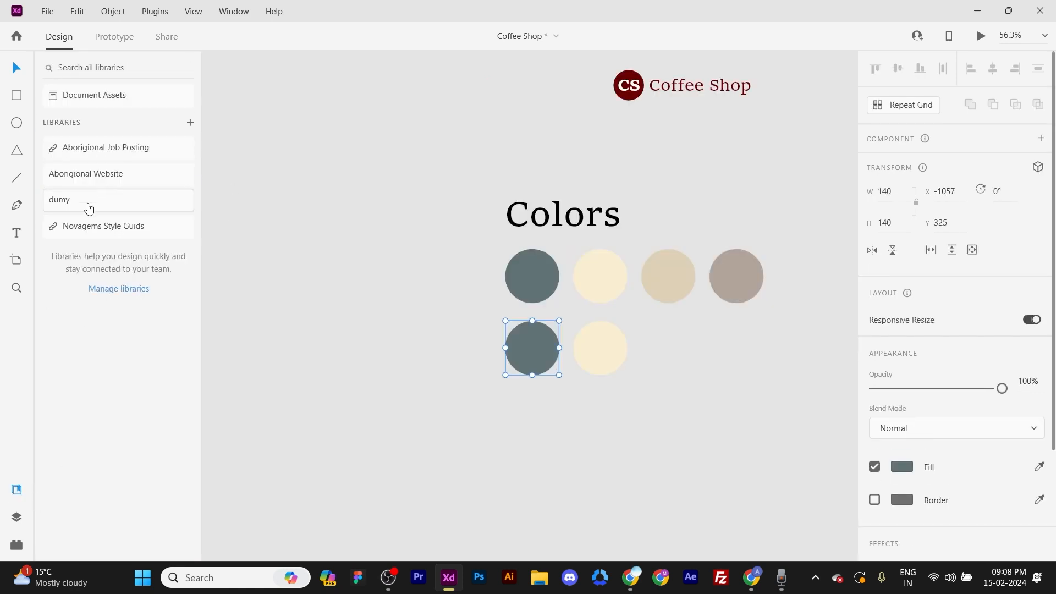
{"action": "left_click", "coordinate": [87, 224]}
{"action": "scroll", "coordinate": [102, 204], "scroll_direction": "down", "scroll_amount": 5}
{"action": "scroll", "coordinate": [100, 203], "scroll_direction": "up", "scroll_amount": 5}
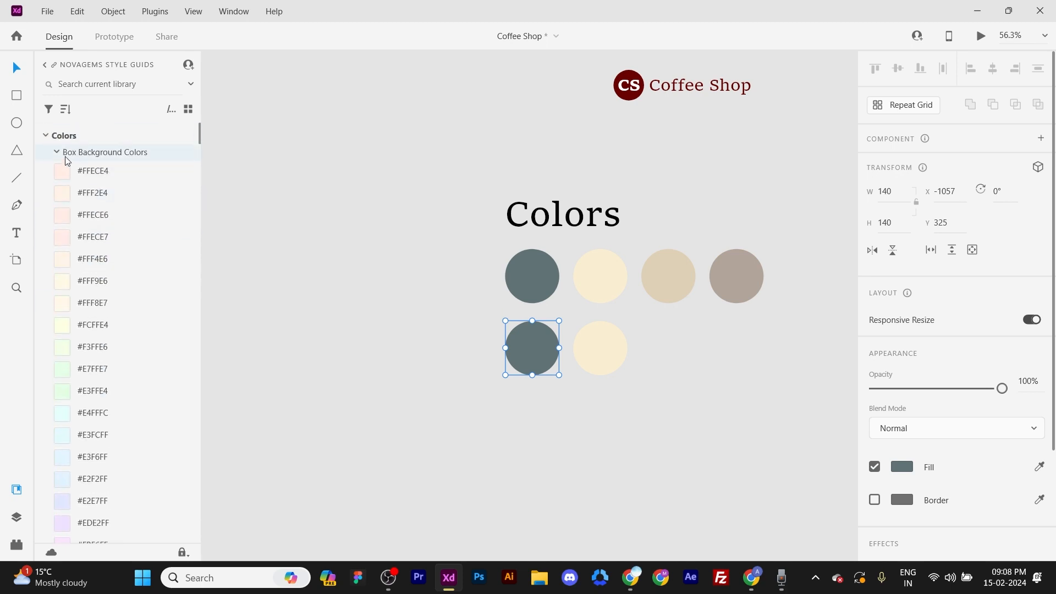
Collapse the Box Background Colors and Box Main Colors groups and fill the selected circle with #8B959E from Base Colors.
{"action": "left_click", "coordinate": [57, 153]}
{"action": "scroll", "coordinate": [125, 230], "scroll_direction": "down", "scroll_amount": 2}
{"action": "scroll", "coordinate": [117, 227], "scroll_direction": "up", "scroll_amount": 2}
{"action": "left_click", "coordinate": [63, 168]}
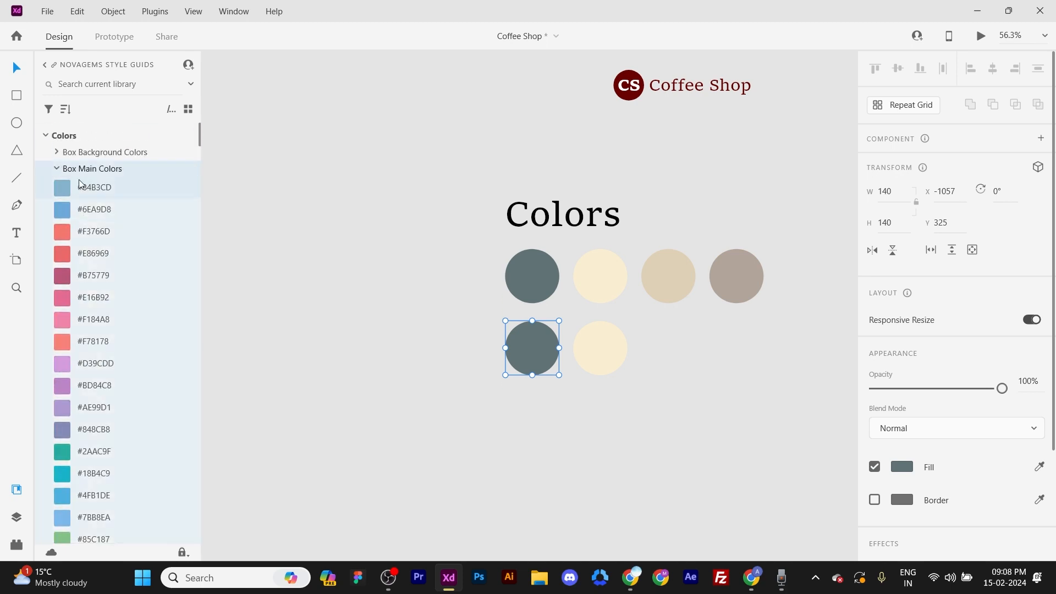
{"action": "left_click", "coordinate": [57, 169]}
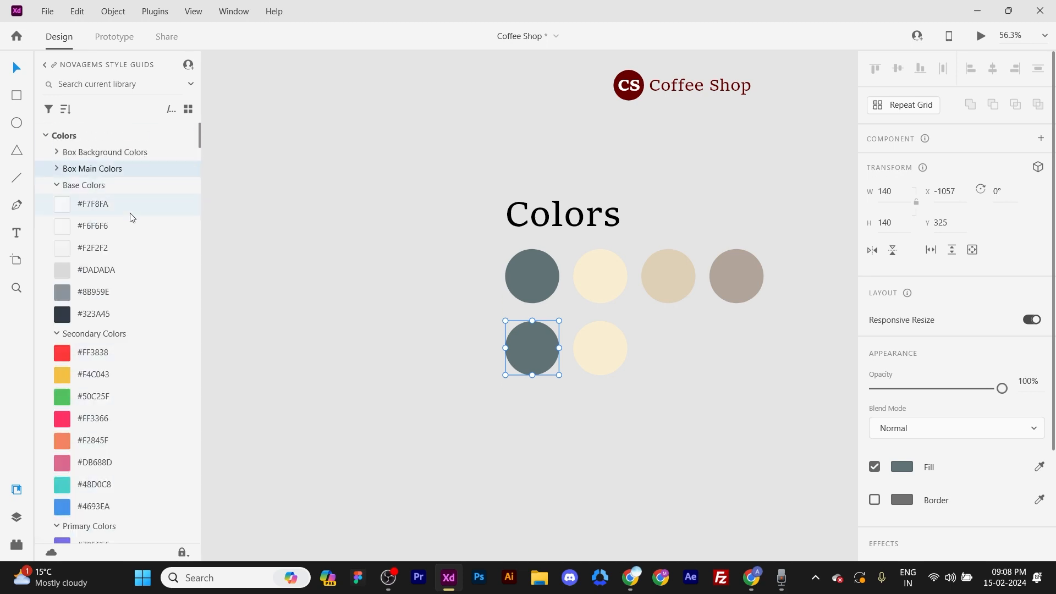
{"action": "left_click", "coordinate": [125, 300]}
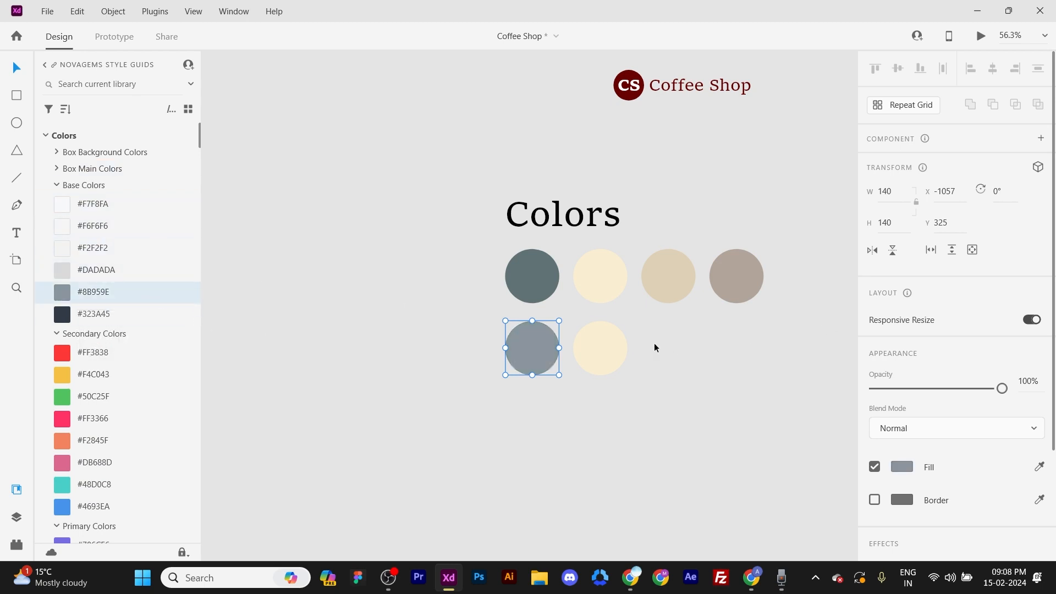
Fill the second circle of the second row with #323A45 from Base Colors and return to the list of libraries.
{"action": "left_click", "coordinate": [605, 346]}
{"action": "left_click", "coordinate": [128, 311]}
{"action": "left_click", "coordinate": [387, 304]}
{"action": "scroll", "coordinate": [373, 275], "scroll_direction": "down", "scroll_amount": 3}
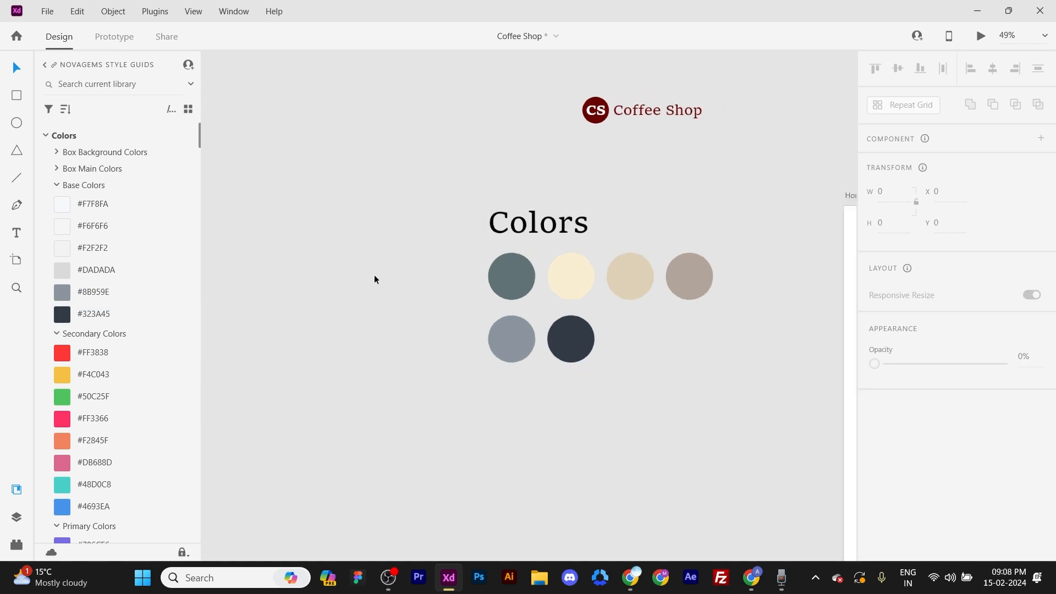
{"action": "scroll", "coordinate": [579, 312], "scroll_direction": "up", "scroll_amount": 3}
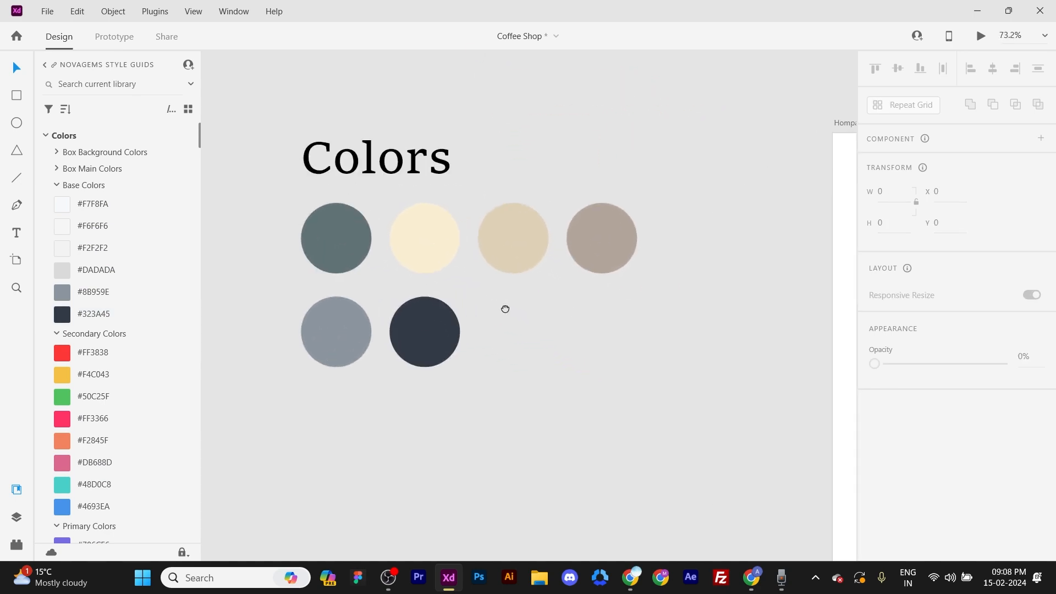
{"action": "left_click", "coordinate": [43, 65]}
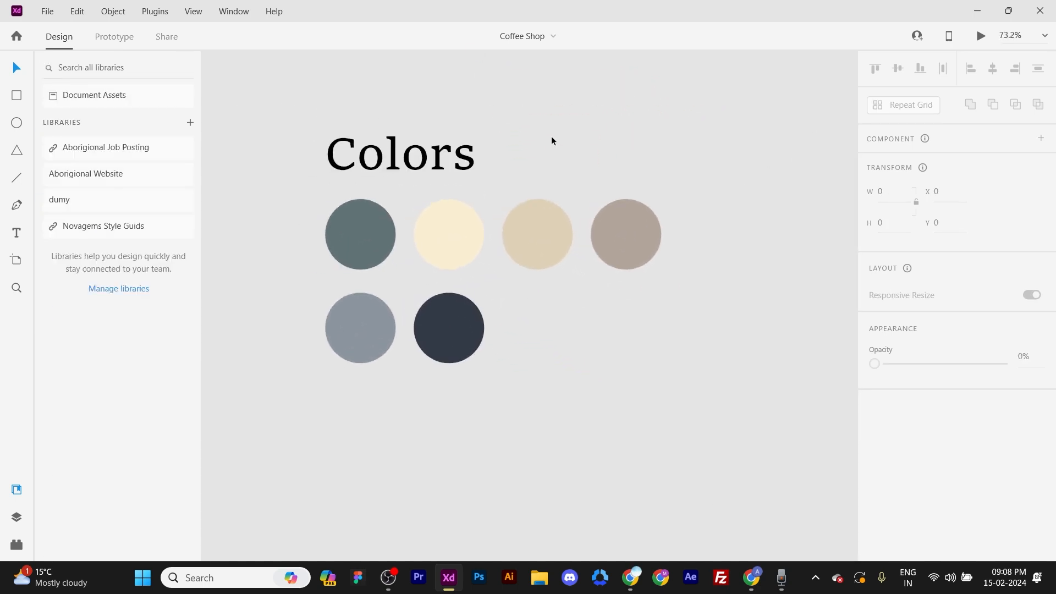
Place a copy of the Colors heading below the second row of circles, aligned with the original, and save the document.
{"action": "scroll", "coordinate": [566, 162], "scroll_direction": "down", "scroll_amount": 3}
{"action": "scroll", "coordinate": [437, 239], "scroll_direction": "up", "scroll_amount": 2}
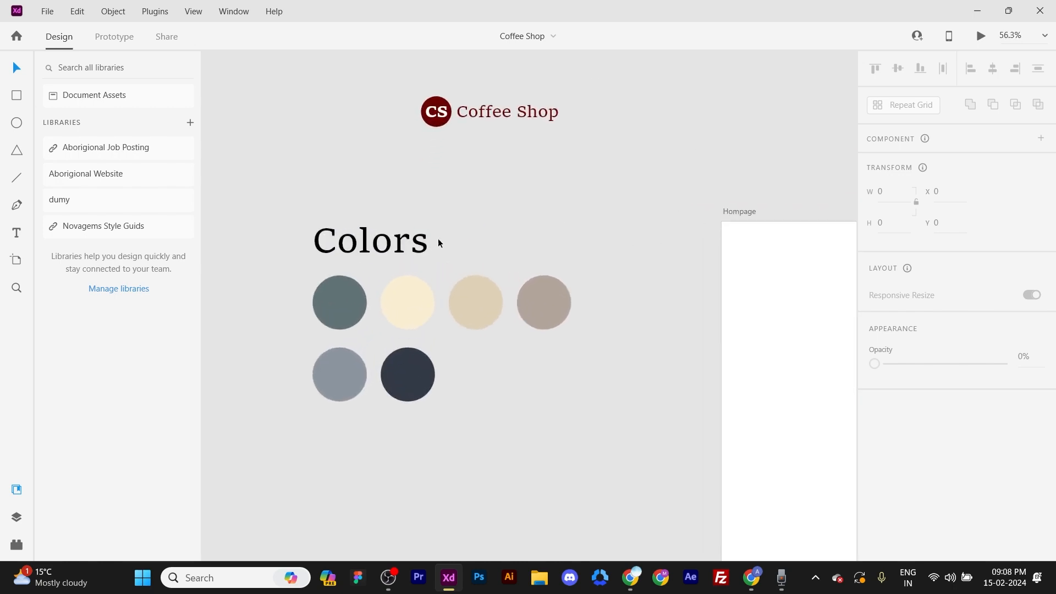
{"action": "left_click", "coordinate": [371, 247]}
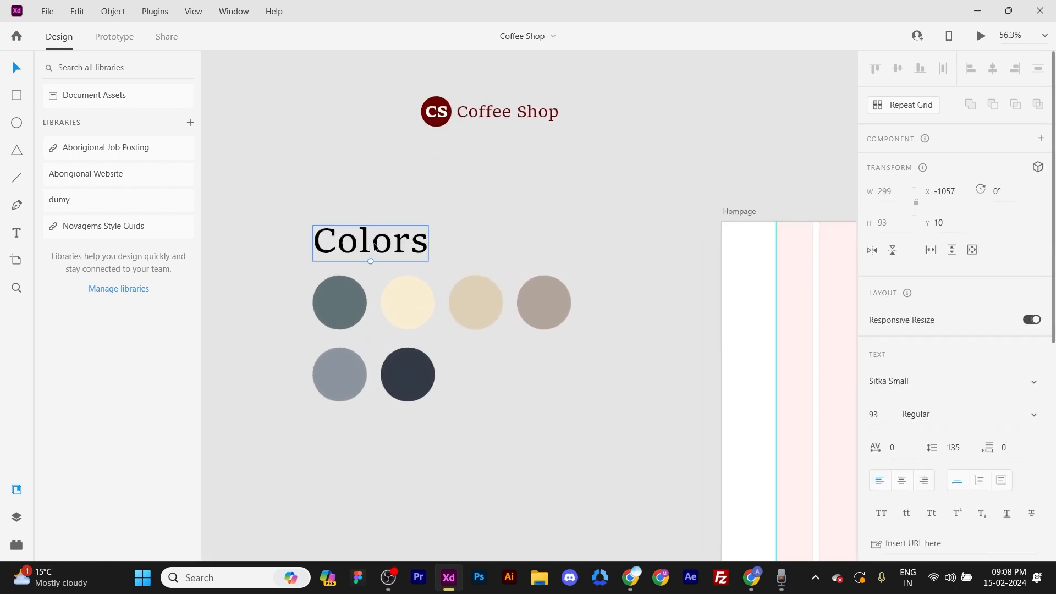
{"action": "scroll", "coordinate": [564, 203], "scroll_direction": "down", "scroll_amount": 3}
{"action": "left_click_drag", "start_coordinate": [598, 232], "coordinate": [569, 187]}
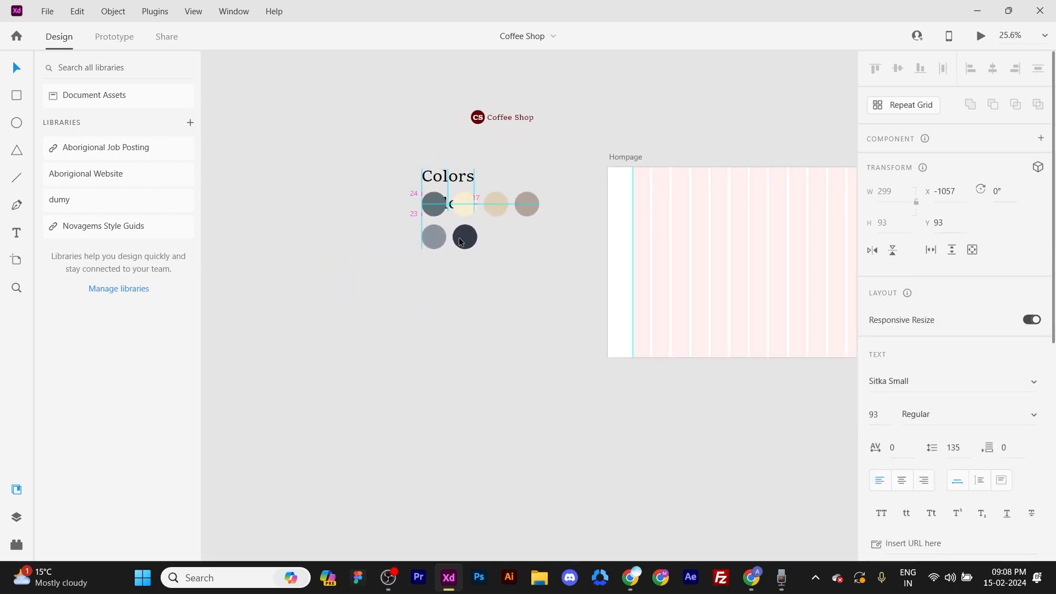
{"action": "left_click_drag", "start_coordinate": [463, 179], "coordinate": [463, 269]}
{"action": "scroll", "coordinate": [463, 268], "scroll_direction": "up", "scroll_amount": 3}
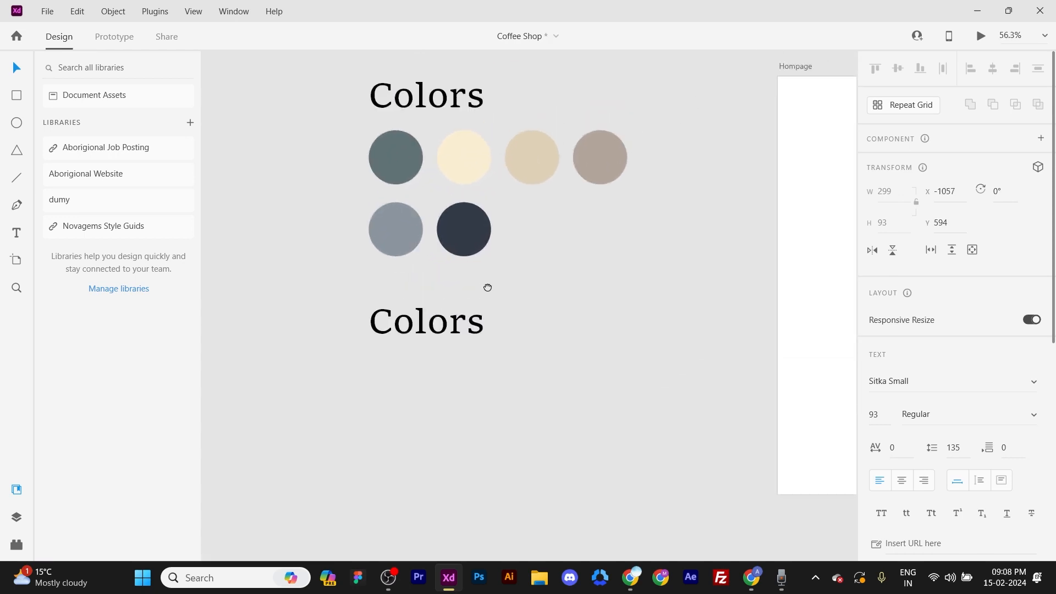
{"action": "left_click_drag", "start_coordinate": [526, 263], "coordinate": [500, 296]}
{"action": "key", "text": "ctrl+s"}
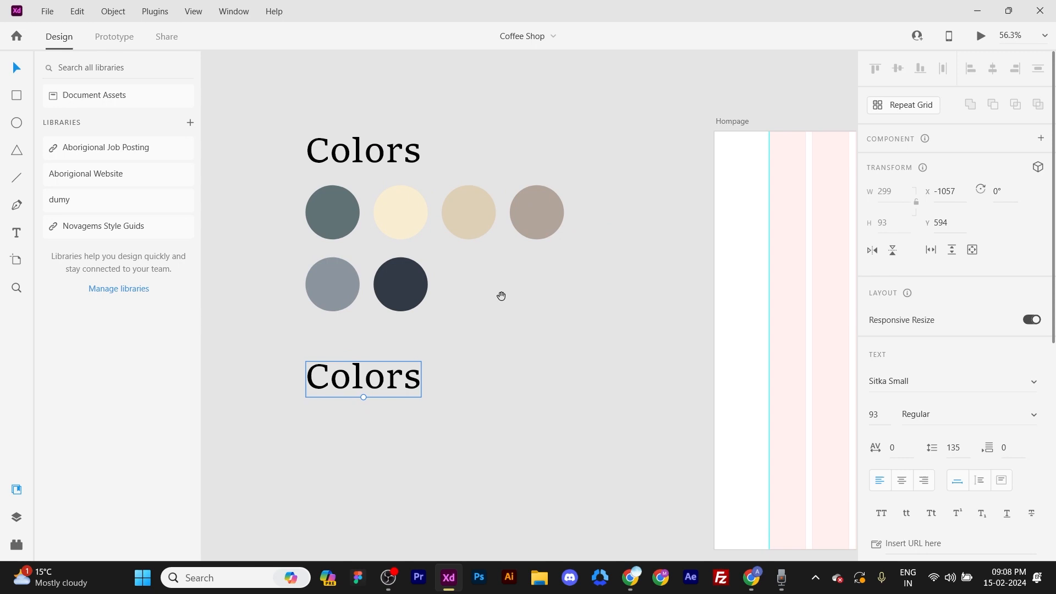
Close the libraries and change the text of the copied heading to "Typography".
{"action": "left_click", "coordinate": [16, 495]}
{"action": "scroll", "coordinate": [326, 267], "scroll_direction": "down", "scroll_amount": 2}
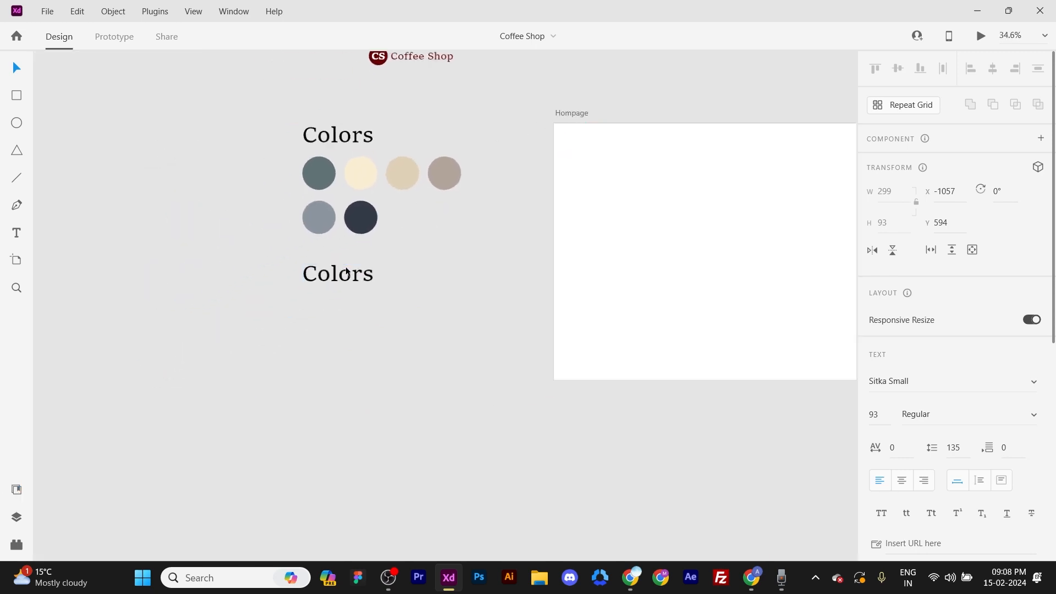
{"action": "scroll", "coordinate": [346, 271], "scroll_direction": "up", "scroll_amount": 3}
{"action": "double_click", "coordinate": [361, 311]}
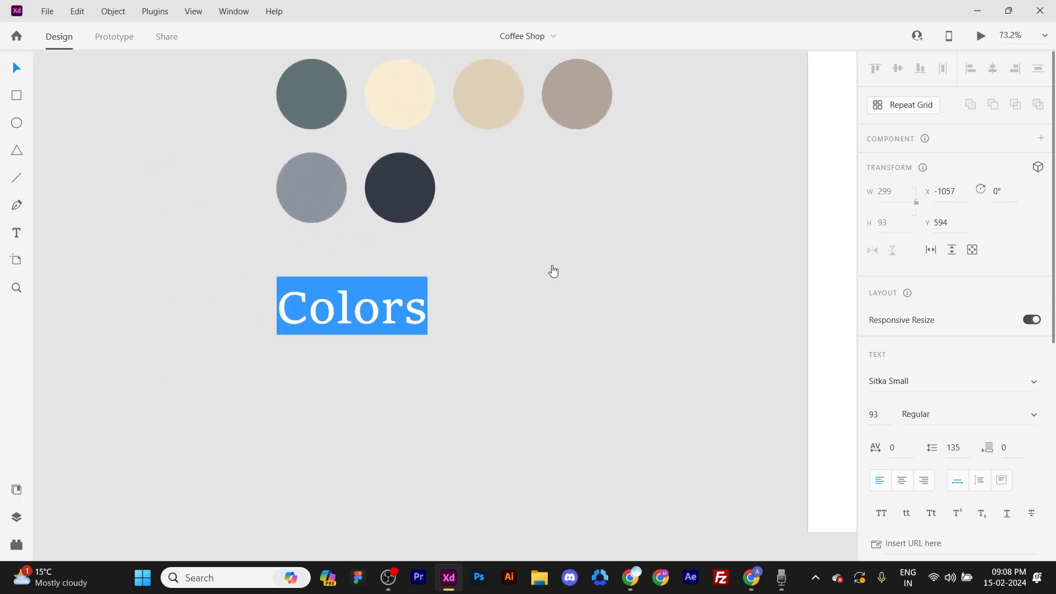
{"action": "type", "text": "Typogra"}
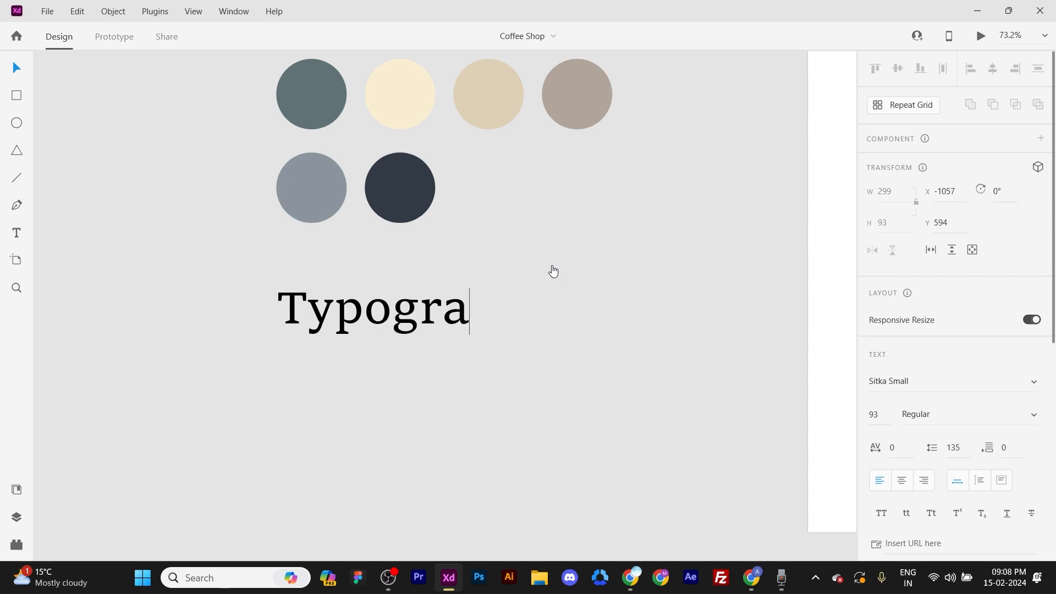
{"action": "type", "text": "phy"}
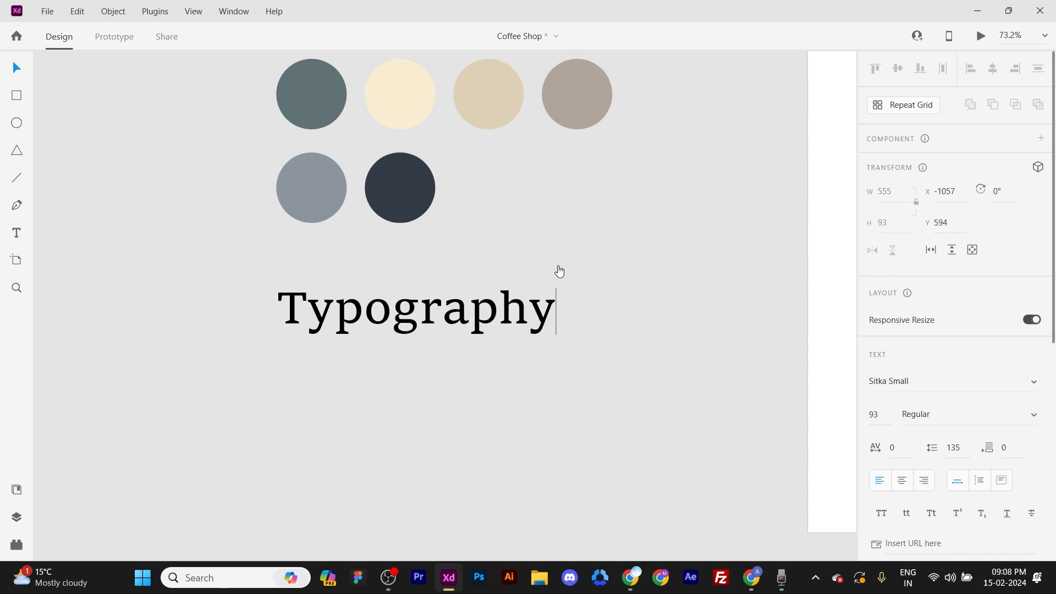
{"action": "key", "text": "Escape"}
{"action": "scroll", "coordinate": [576, 251], "scroll_direction": "down", "scroll_amount": 3}
{"action": "left_click_drag", "start_coordinate": [542, 257], "coordinate": [460, 253]}
{"action": "scroll", "coordinate": [337, 236], "scroll_direction": "up", "scroll_amount": 1}
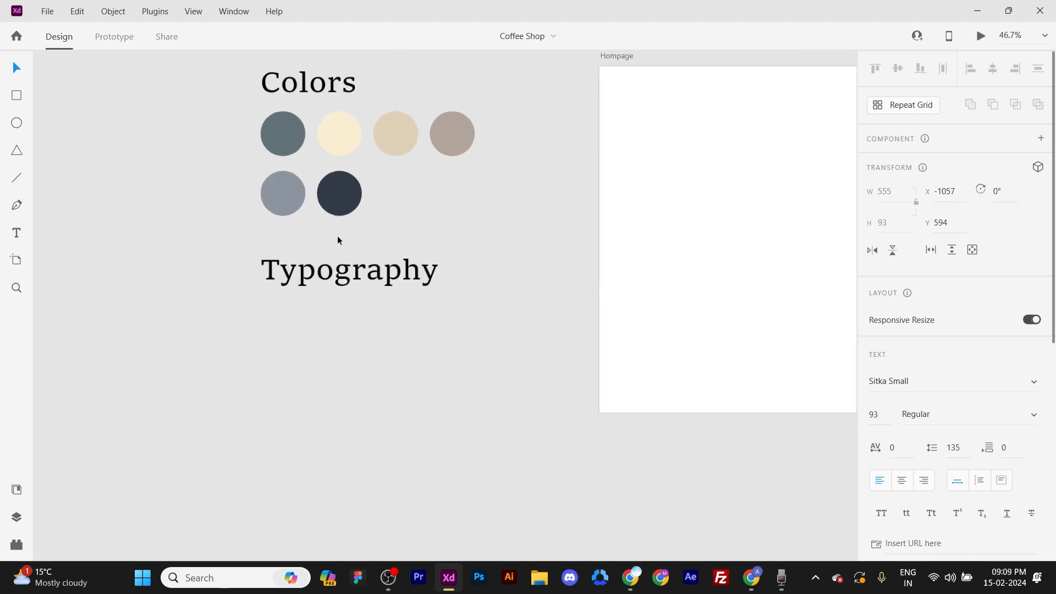
{"action": "left_click_drag", "start_coordinate": [409, 230], "coordinate": [434, 291]}
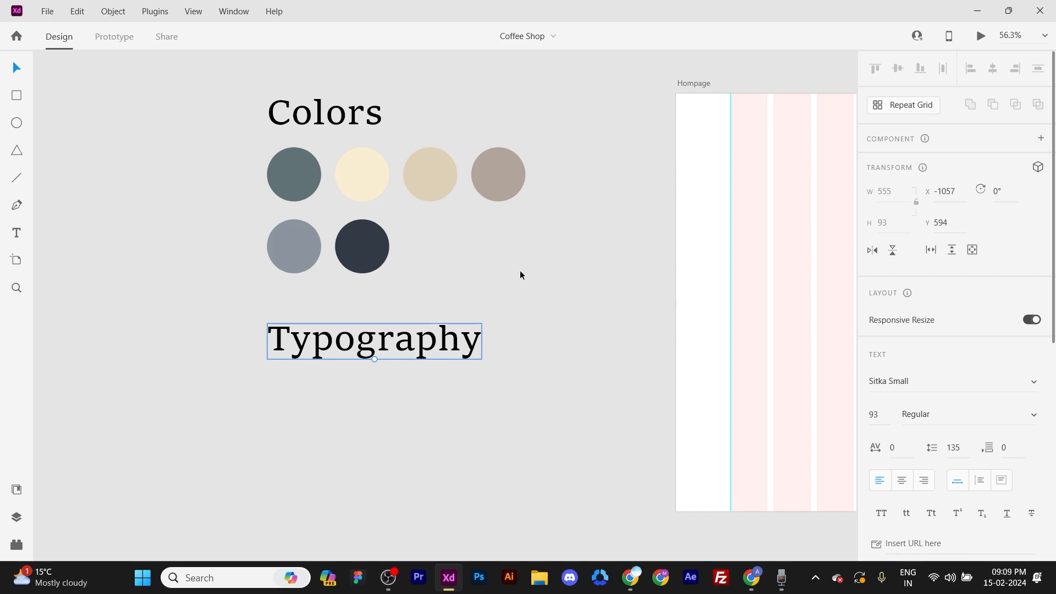
Place a copy of the Typography heading directly below it and change its text to "Playfair Display".
{"action": "scroll", "coordinate": [523, 297], "scroll_direction": "down", "scroll_amount": 3}
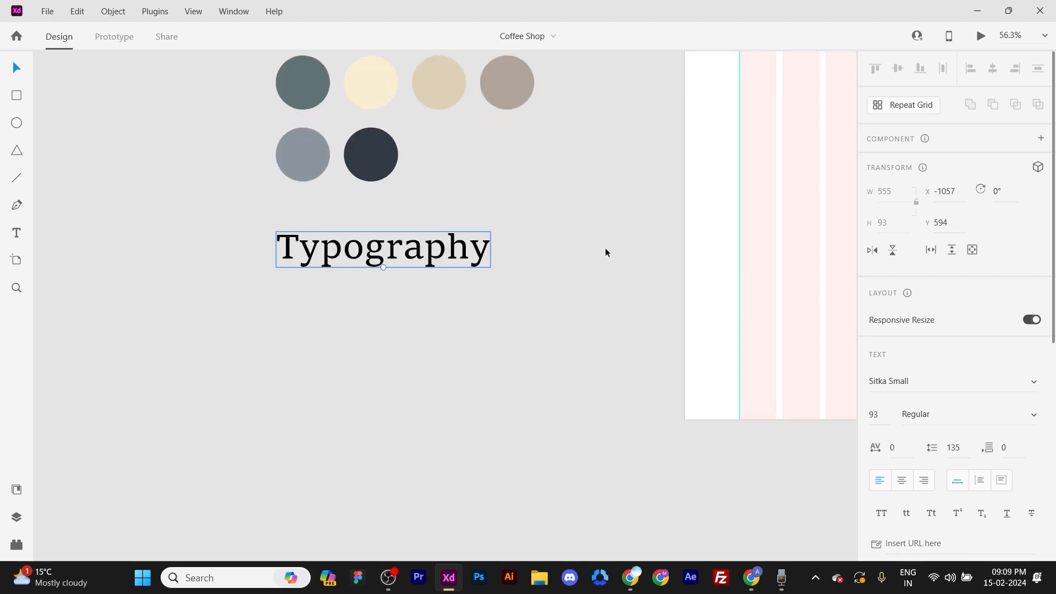
{"action": "left_click_drag", "start_coordinate": [391, 250], "coordinate": [421, 302]}
{"action": "scroll", "coordinate": [401, 314], "scroll_direction": "up", "scroll_amount": 5}
{"action": "scroll", "coordinate": [437, 308], "scroll_direction": "down", "scroll_amount": 1}
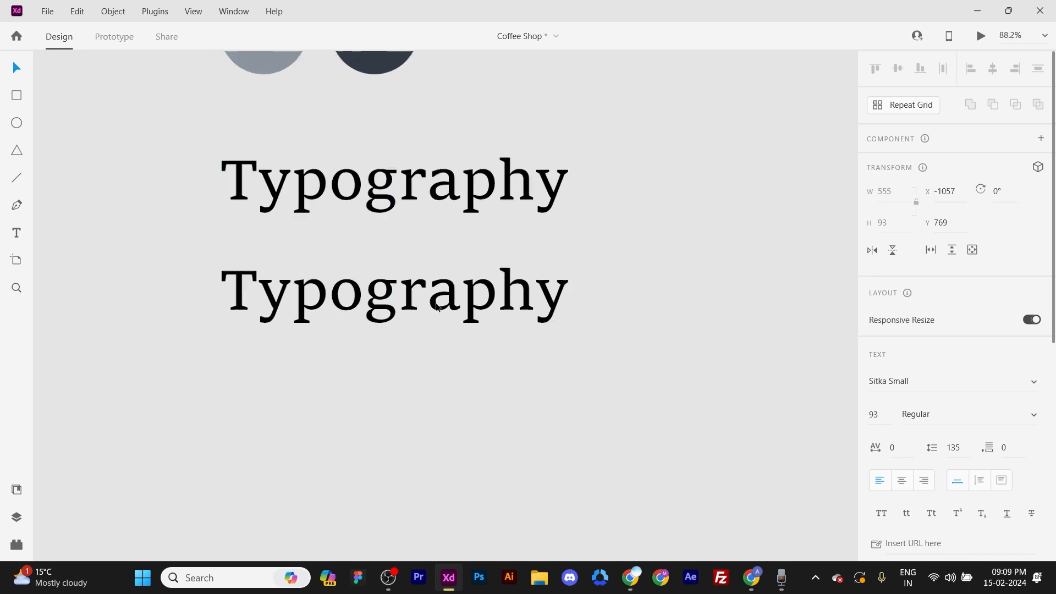
{"action": "scroll", "coordinate": [438, 307], "scroll_direction": "down", "scroll_amount": 3}
{"action": "double_click", "coordinate": [434, 280]}
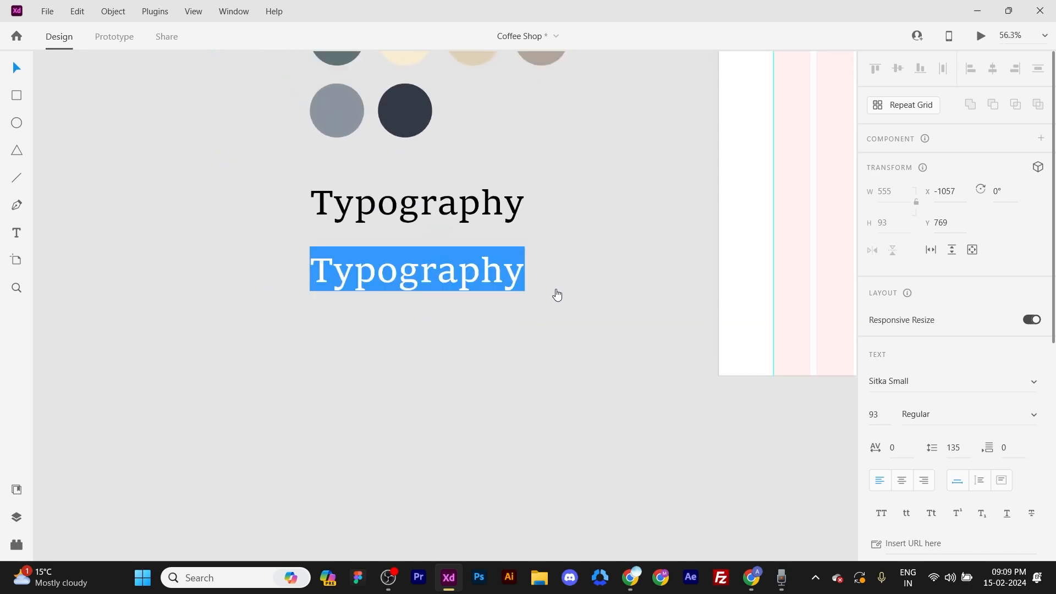
{"action": "type", "text": "Playfa"}
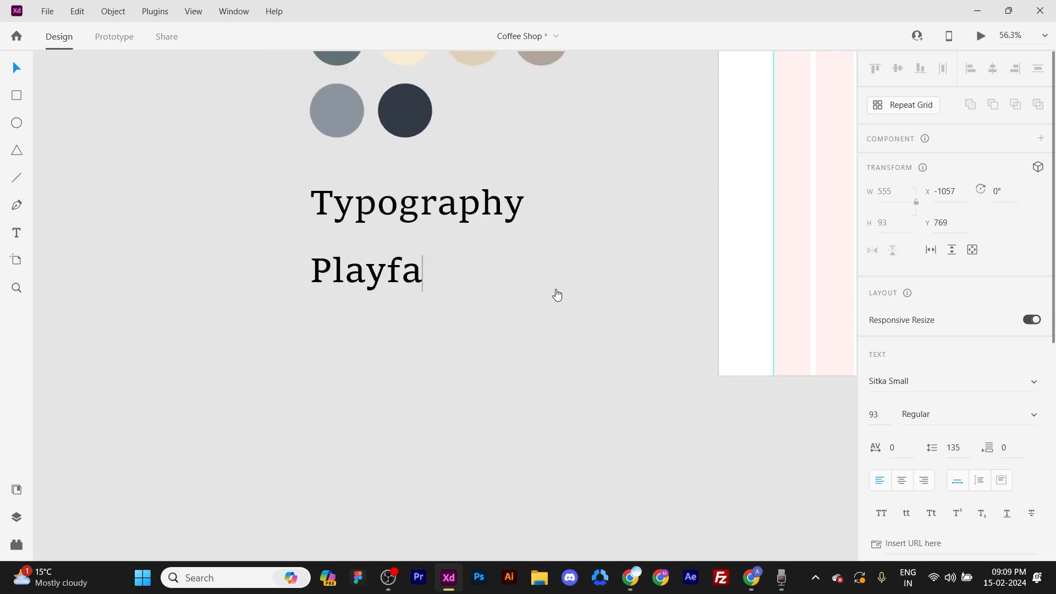
{"action": "type", "text": "ir Display"}
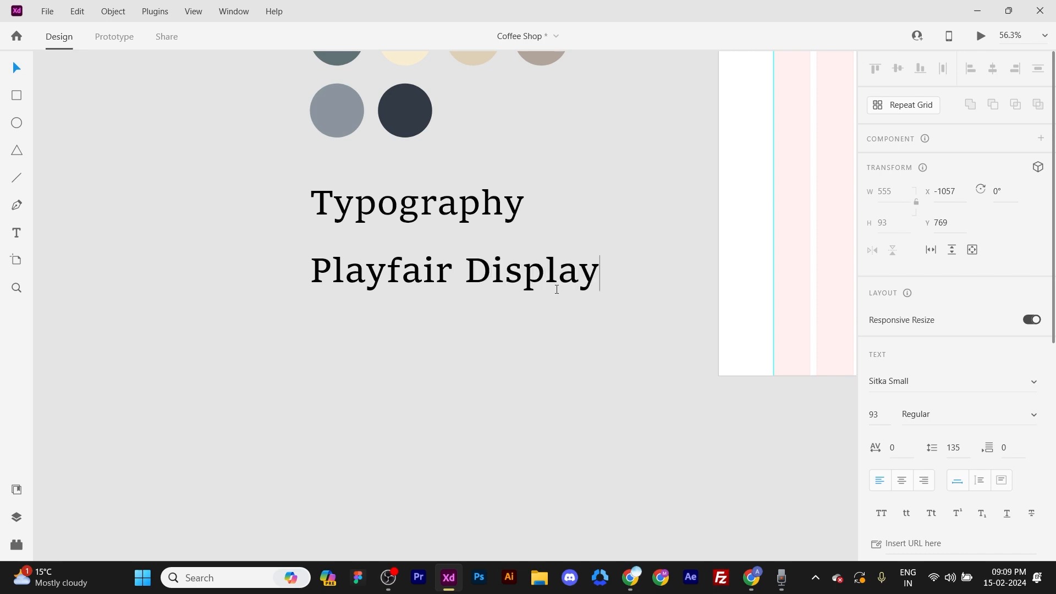
{"action": "key", "text": "Escape"}
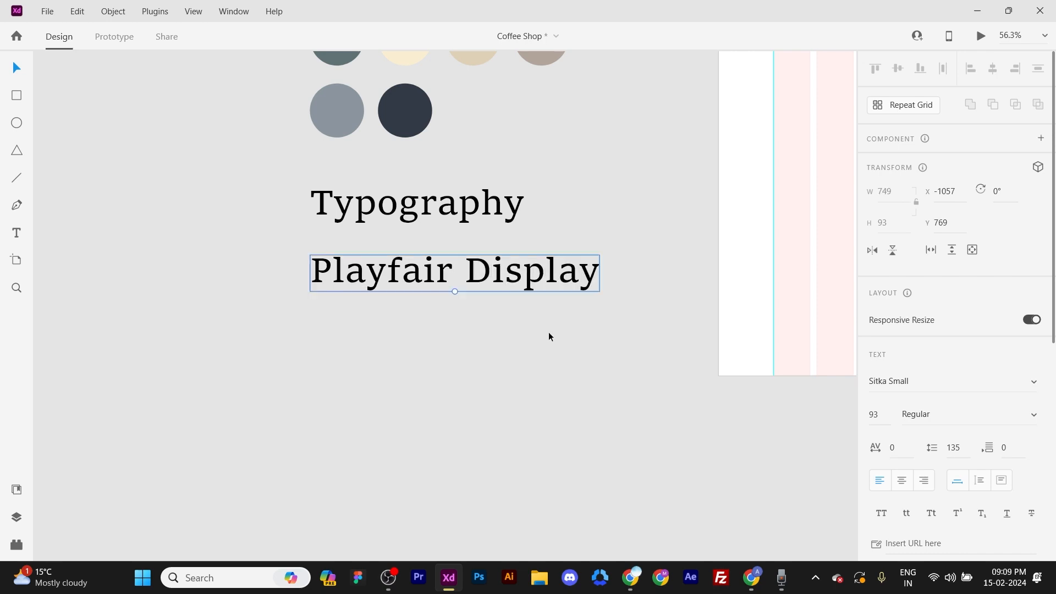
Switch to Chrome and open the Google Fonts site in a new tab.
{"action": "scroll", "coordinate": [548, 334], "scroll_direction": "down", "scroll_amount": 2, "text": "ctrl"}
{"action": "scroll", "coordinate": [516, 282], "scroll_direction": "up", "scroll_amount": 1, "text": "ctrl"}
{"action": "scroll", "coordinate": [517, 281], "scroll_direction": "right", "scroll_amount": 2}
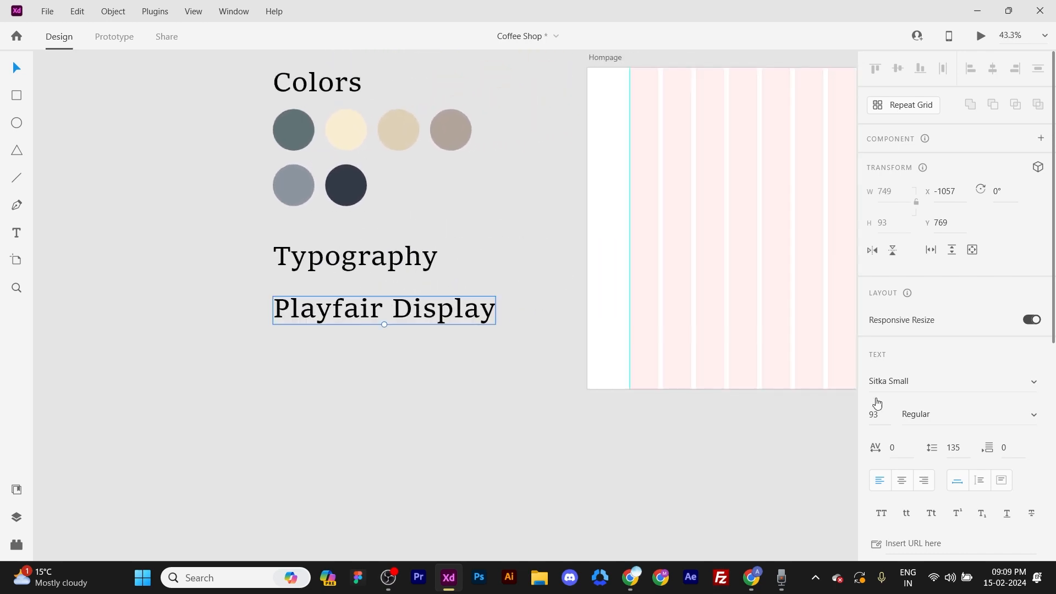
{"action": "left_click", "coordinate": [957, 382]}
{"action": "key", "text": "alt+Tab"}
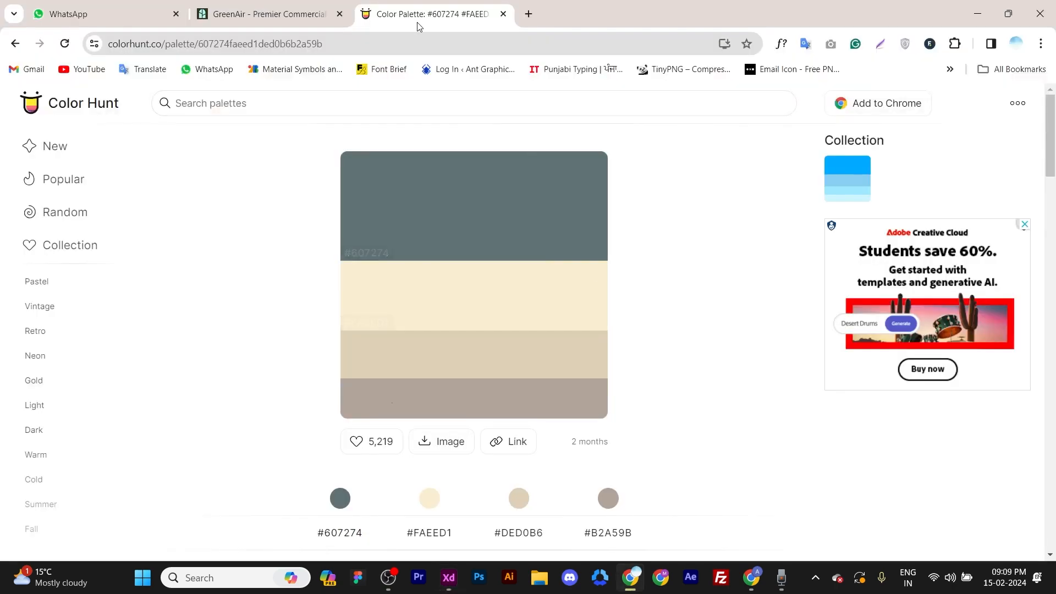
{"action": "left_click", "coordinate": [525, 12]}
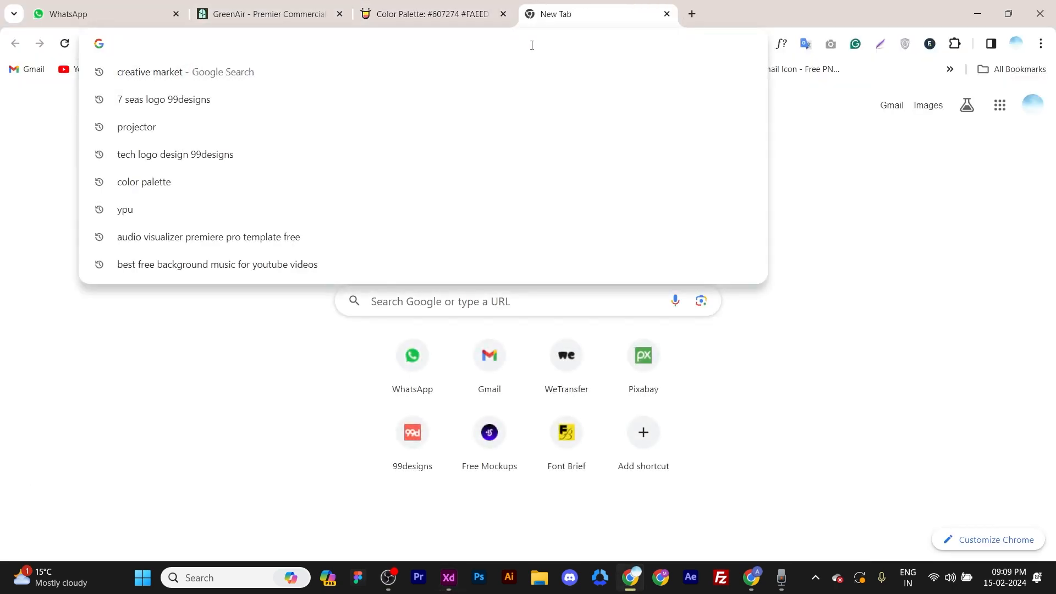
{"action": "type", "text": "googl"}
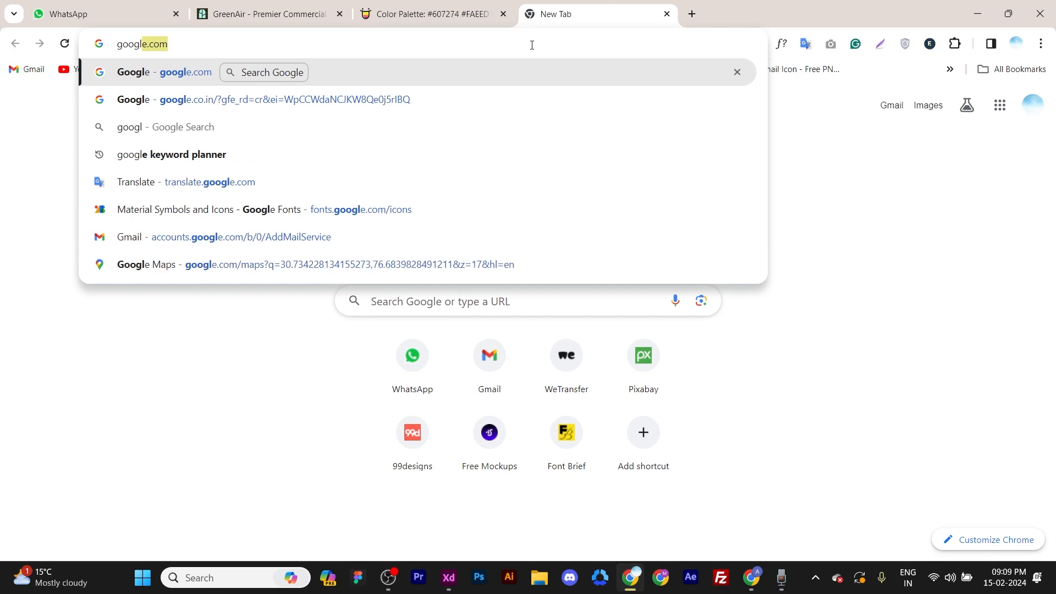
{"action": "type", "text": "e fonts"}
{"action": "key", "text": "Return"}
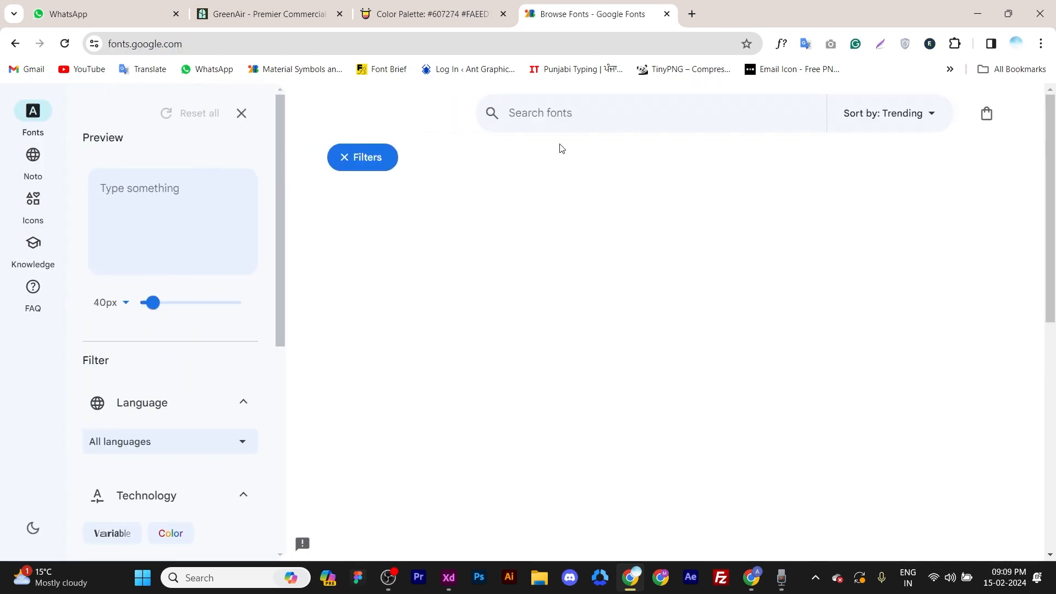
Search Google Fonts for "playfair" and view the Playfair Display font page.
{"action": "left_click", "coordinate": [569, 116]}
{"action": "type", "text": "playfair"}
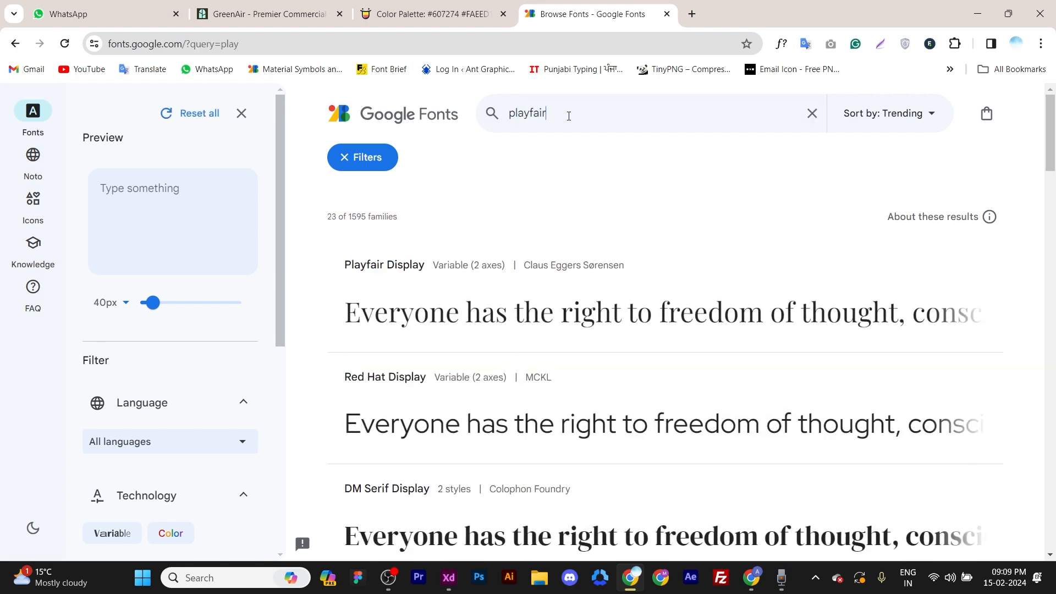
{"action": "scroll", "coordinate": [619, 231], "scroll_direction": "down", "scroll_amount": 1}
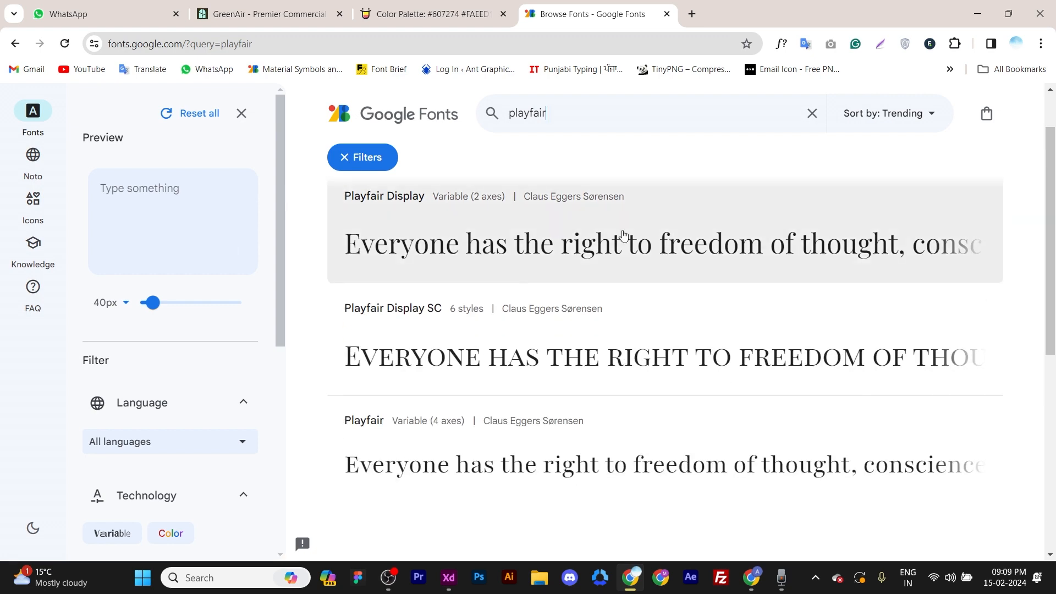
{"action": "left_click", "coordinate": [577, 258]}
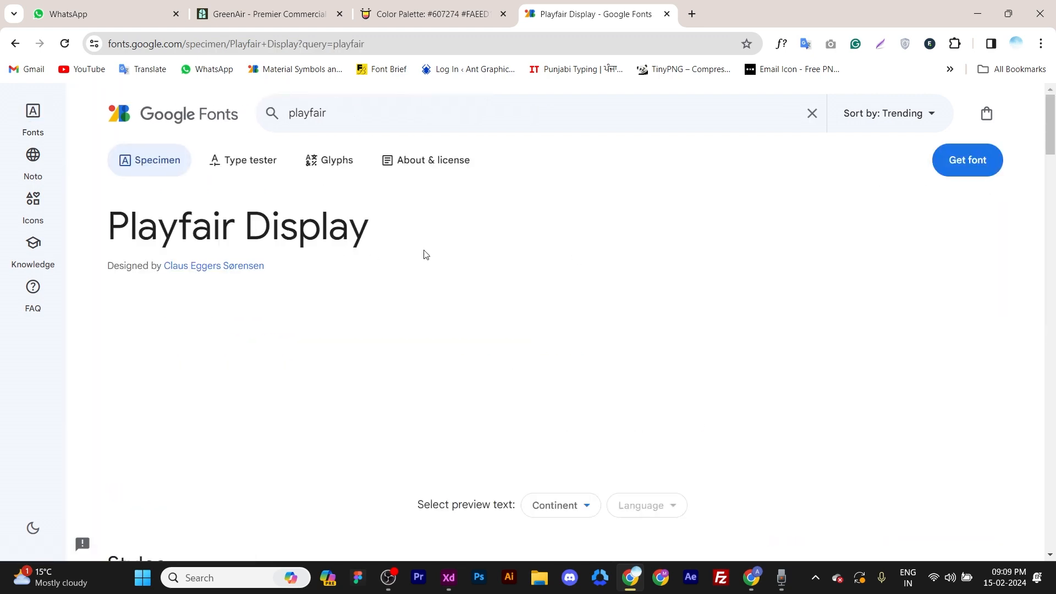
{"action": "scroll", "coordinate": [484, 276], "scroll_direction": "down", "scroll_amount": 2}
{"action": "scroll", "coordinate": [358, 324], "scroll_direction": "up", "scroll_amount": 2}
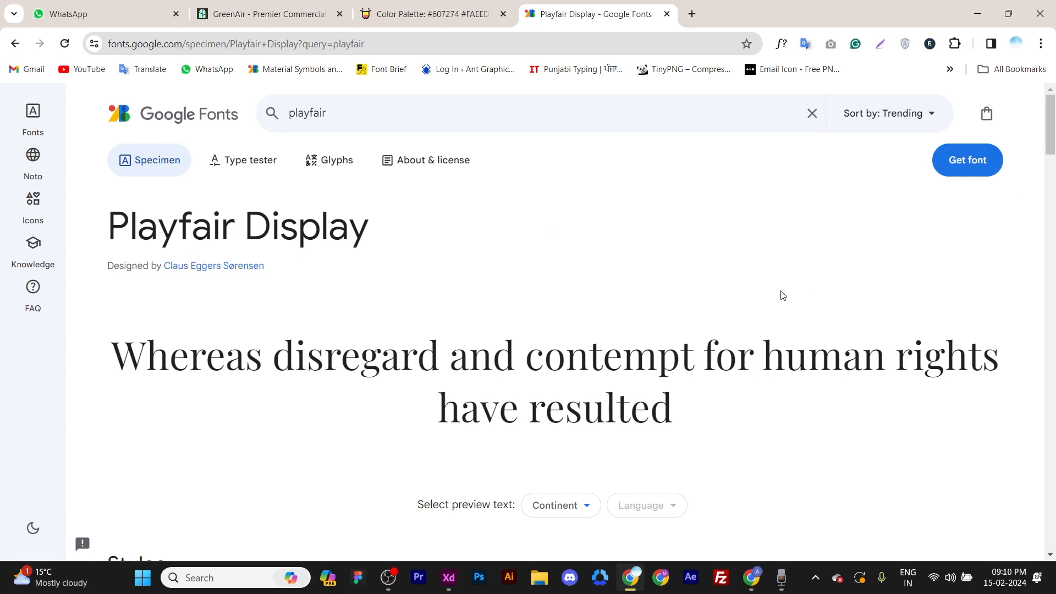
{"action": "scroll", "coordinate": [780, 294], "scroll_direction": "down", "scroll_amount": 2}
{"action": "scroll", "coordinate": [330, 219], "scroll_direction": "up", "scroll_amount": 2}
Copy the font name Playfair Display, return to Adobe XD and apply it as the selected text's font.
{"action": "left_click_drag", "start_coordinate": [386, 233], "coordinate": [70, 208]}
{"action": "key", "text": "ctrl+c"}
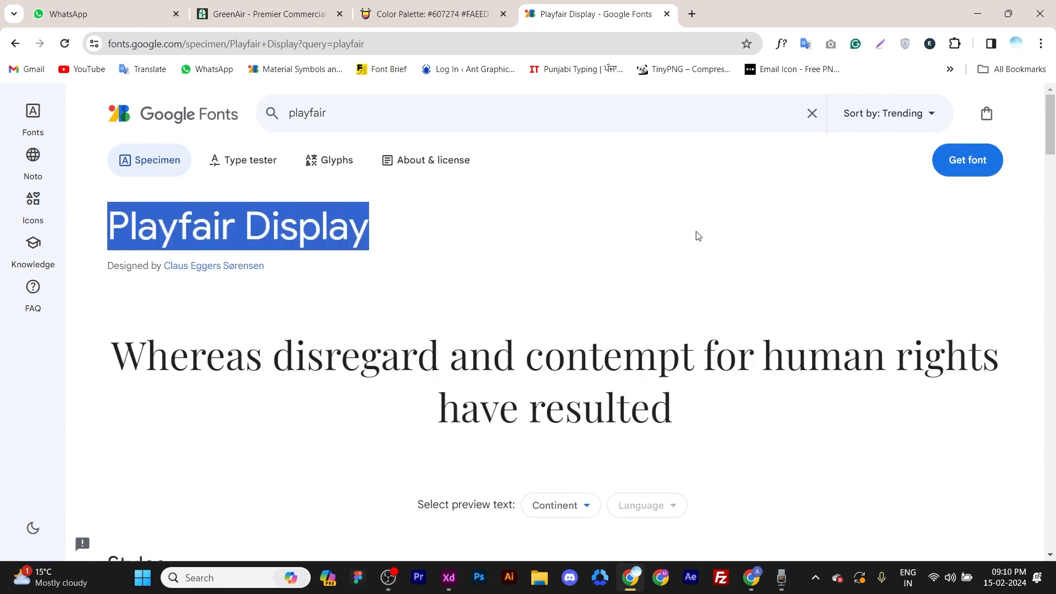
{"action": "key", "text": "alt+Tab"}
{"action": "left_click", "coordinate": [938, 379]}
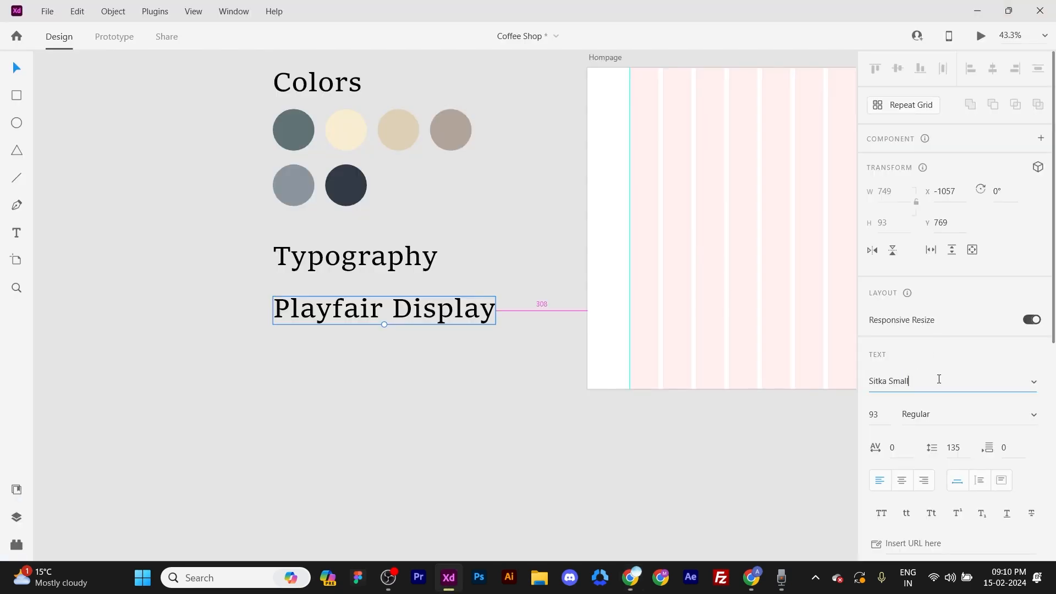
{"action": "key", "text": "ctrl+a"}
{"action": "key", "text": "ctrl+v"}
{"action": "key", "text": "Return"}
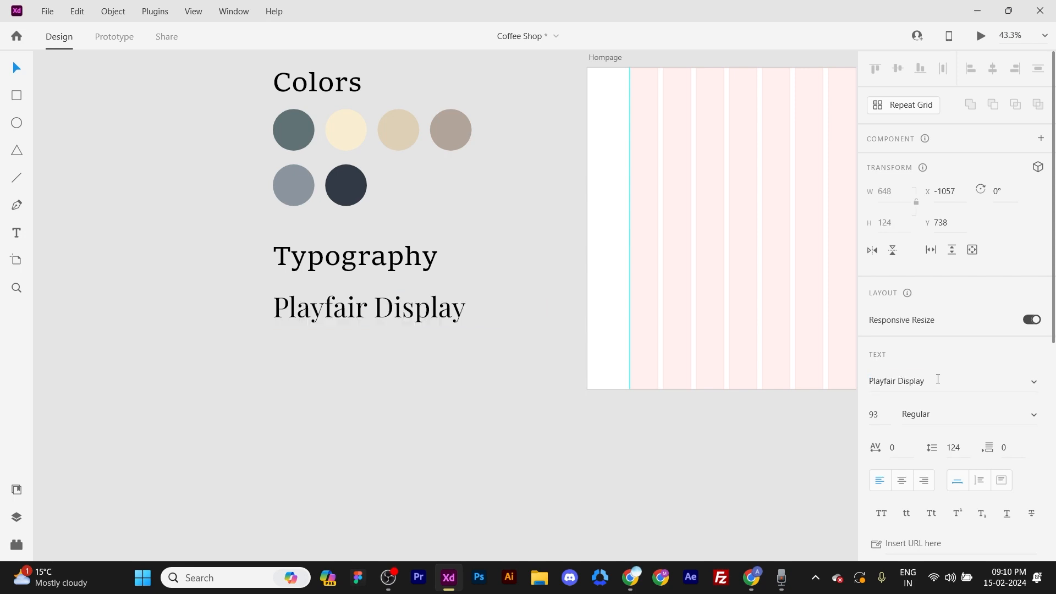
Move the Playfair Display text slightly lower under the Typography heading, to Y 742, and save the document.
{"action": "left_click", "coordinate": [395, 347]}
{"action": "left_click_drag", "start_coordinate": [347, 367], "coordinate": [365, 356]}
{"action": "scroll", "coordinate": [349, 287], "scroll_direction": "up", "scroll_amount": 1}
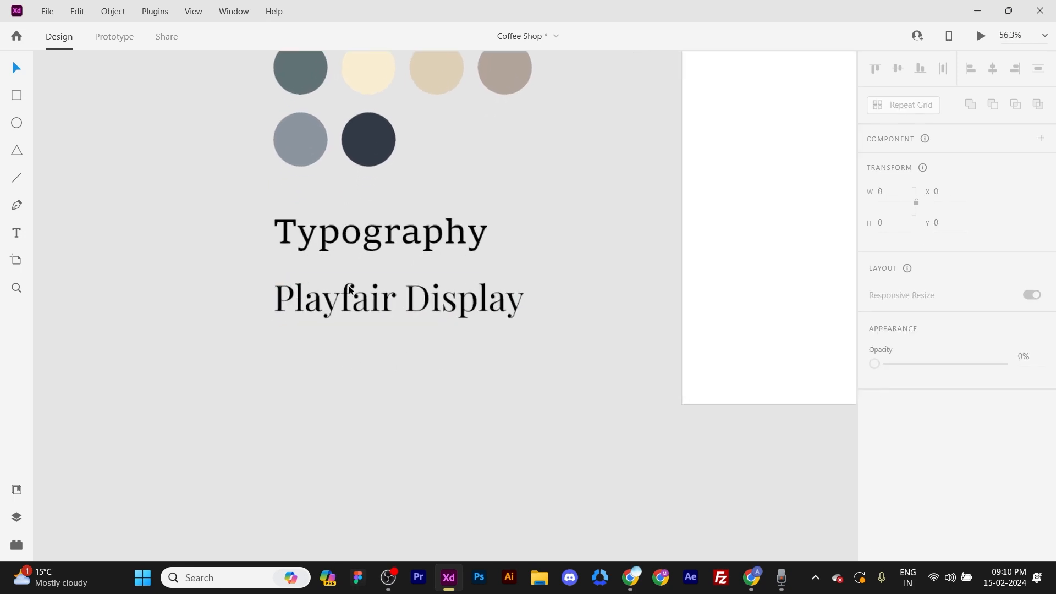
{"action": "left_click_drag", "start_coordinate": [401, 309], "coordinate": [426, 355]}
{"action": "left_click_drag", "start_coordinate": [443, 401], "coordinate": [383, 283]}
{"action": "left_click", "coordinate": [625, 256]}
{"action": "left_click_drag", "start_coordinate": [622, 327], "coordinate": [597, 244]}
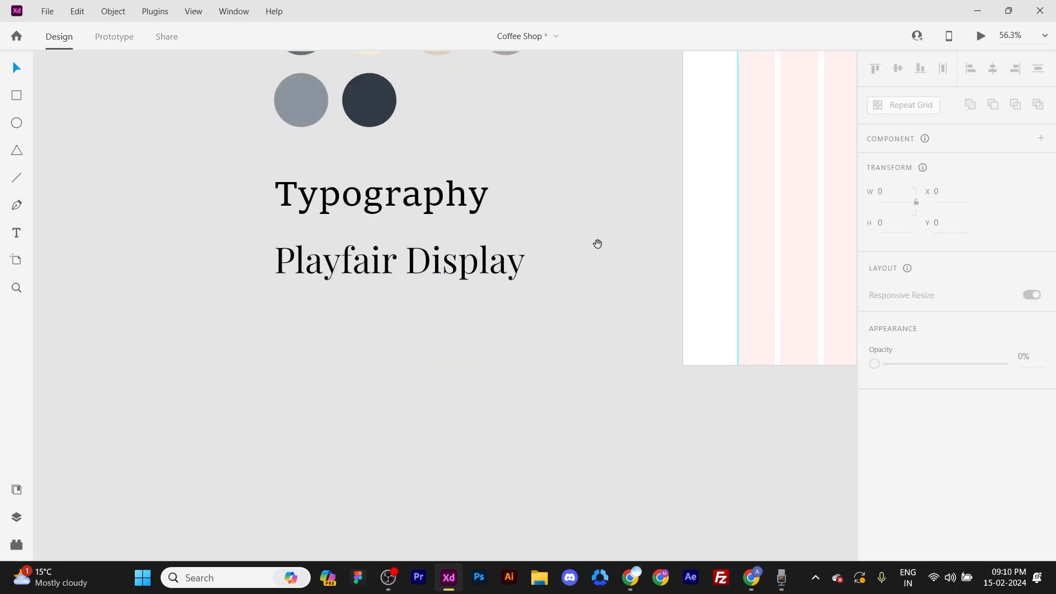
{"action": "left_click", "coordinate": [481, 277]}
{"action": "scroll", "coordinate": [482, 277], "scroll_direction": "down", "scroll_amount": 2}
{"action": "left_click_drag", "start_coordinate": [486, 278], "coordinate": [412, 278]}
{"action": "scroll", "coordinate": [364, 304], "scroll_direction": "up", "scroll_amount": 2}
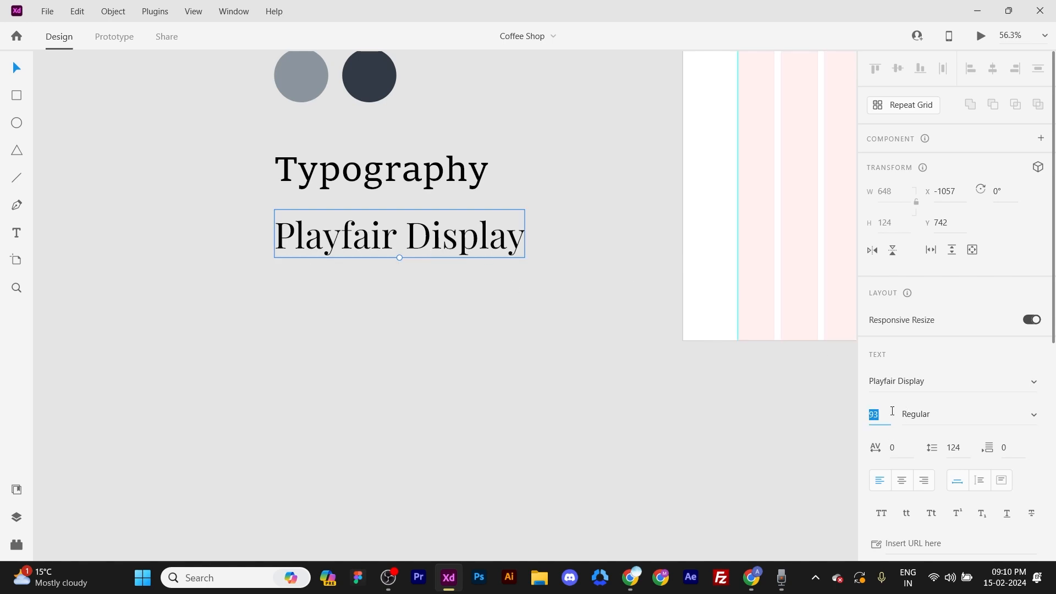
Insert the word "Heading" before the font name so the line reads "Heading Playfair Display".
{"action": "double_click", "coordinate": [354, 244]}
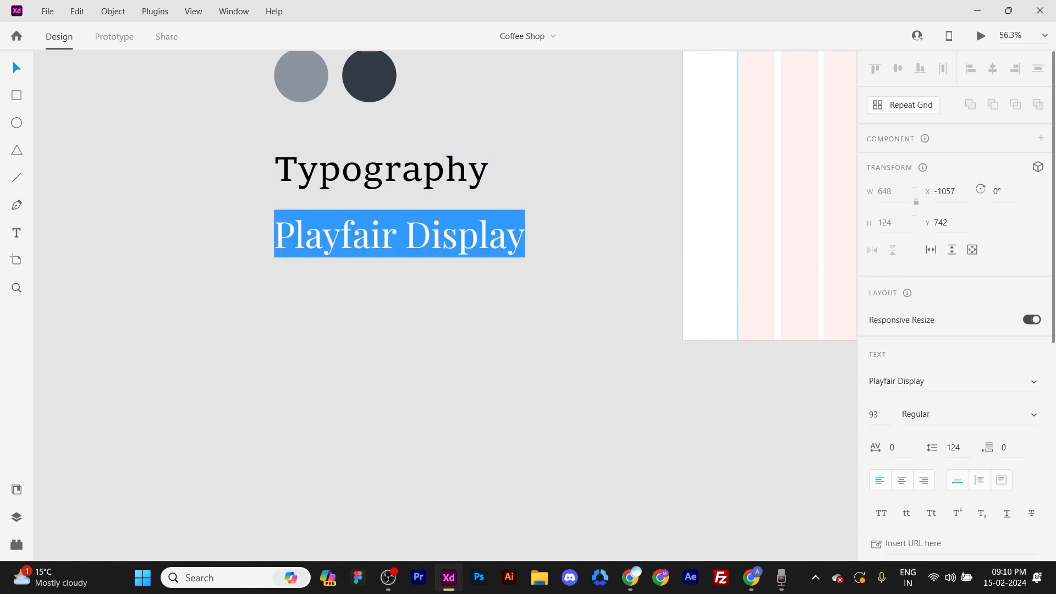
{"action": "key", "text": "Left"}
{"action": "type", "text": "Heading"}
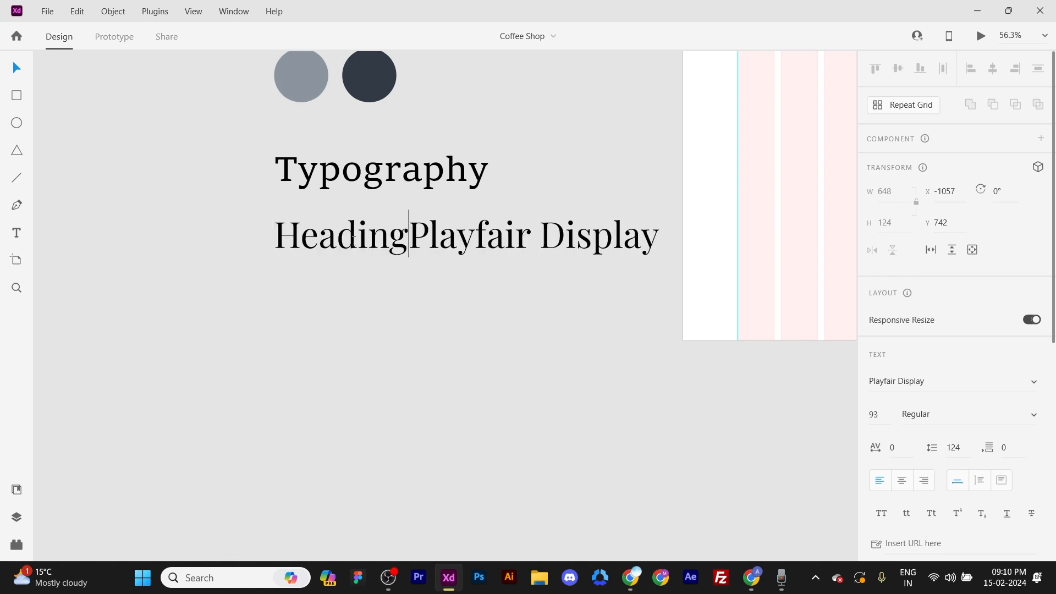
{"action": "key", "text": "Escape"}
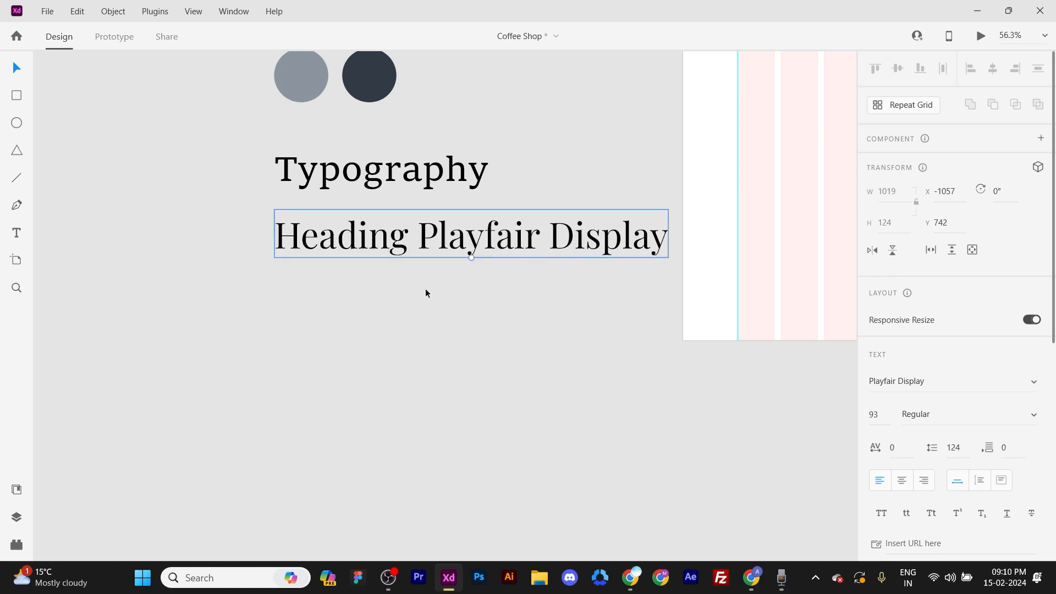
Move the Typography heading and its sample line together to the left of the Colors palette, roughly level with the Colors heading.
{"action": "scroll", "coordinate": [427, 292], "scroll_direction": "down", "scroll_amount": 2}
{"action": "left_click_drag", "start_coordinate": [431, 313], "coordinate": [529, 415]}
{"action": "scroll", "coordinate": [516, 462], "scroll_direction": "down", "scroll_amount": 2}
{"action": "left_click_drag", "start_coordinate": [515, 413], "coordinate": [345, 326]}
{"action": "scroll", "coordinate": [353, 351], "scroll_direction": "up", "scroll_amount": 2}
{"action": "left_click", "coordinate": [366, 414]}
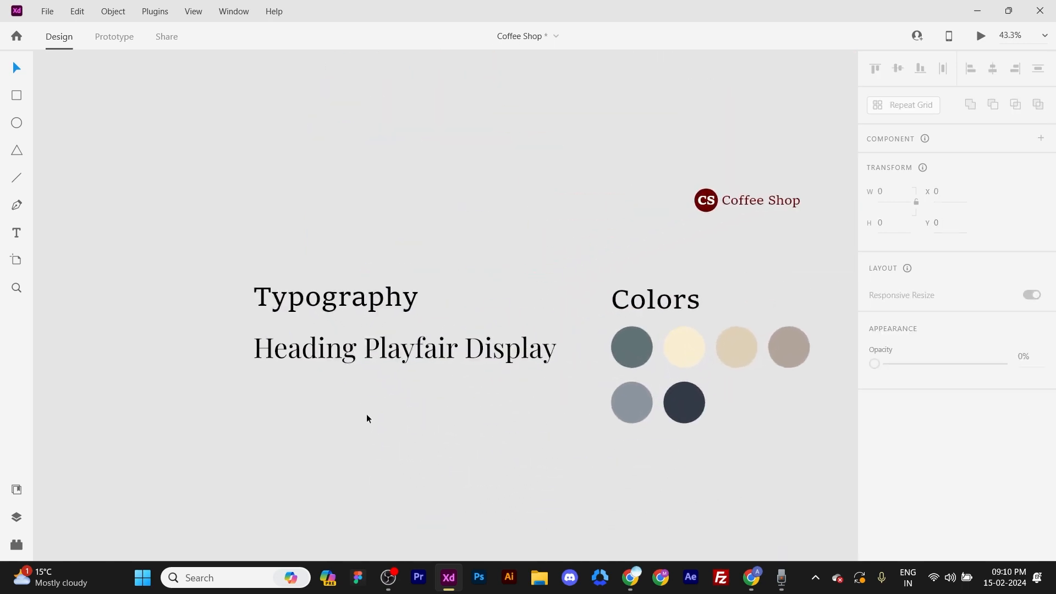
Set the font size of the "Heading Playfair Display" line to 80.
{"action": "left_click_drag", "start_coordinate": [397, 405], "coordinate": [365, 336]}
{"action": "left_click", "coordinate": [380, 269]}
{"action": "scroll", "coordinate": [379, 262], "scroll_direction": "up", "scroll_amount": 3}
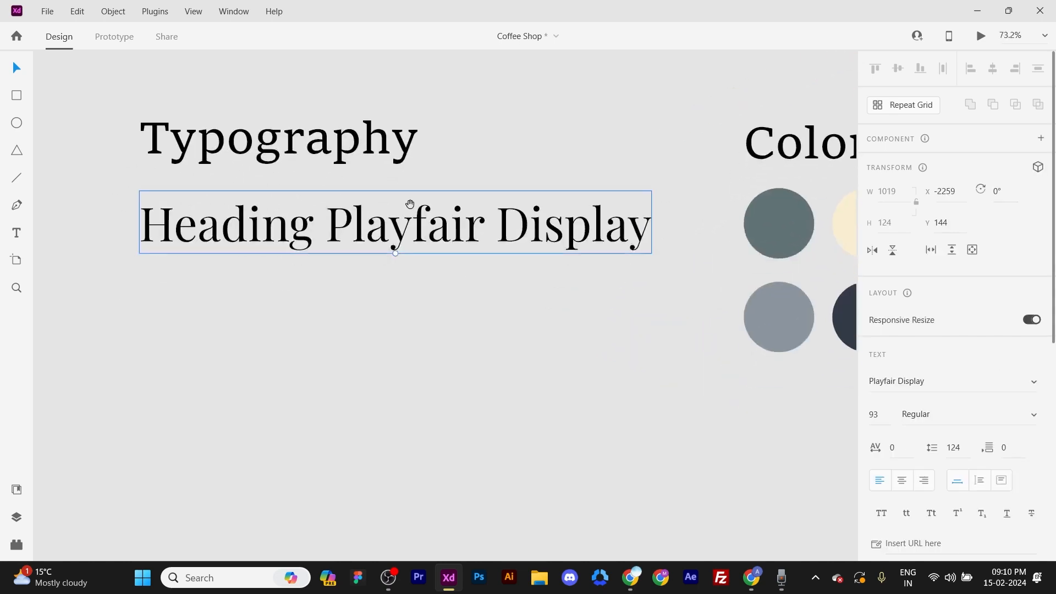
{"action": "scroll", "coordinate": [409, 205], "scroll_direction": "down", "scroll_amount": 2}
{"action": "left_click", "coordinate": [880, 420]}
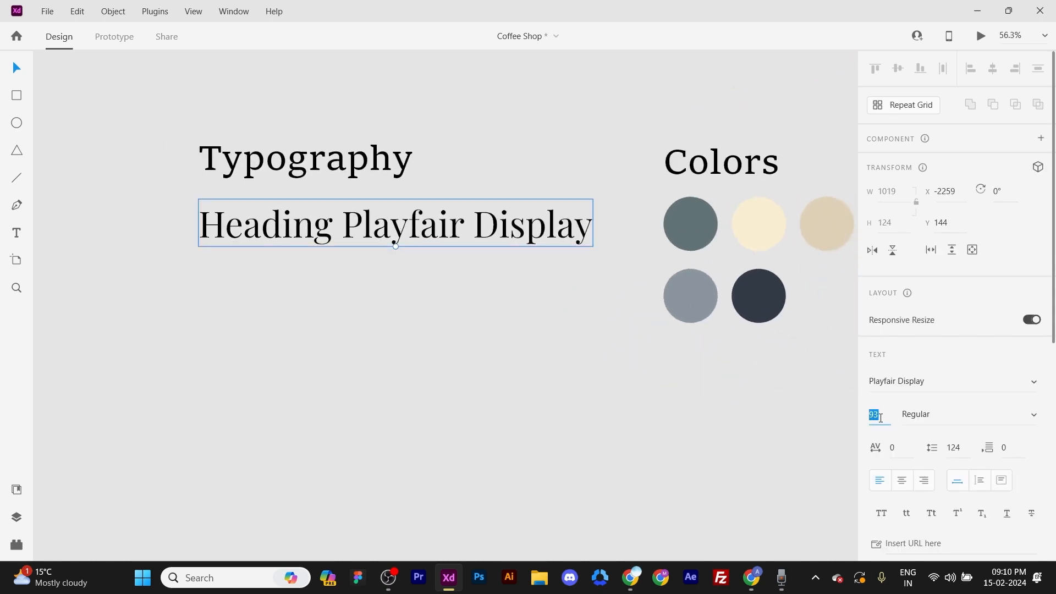
{"action": "type", "text": "80"}
{"action": "key", "text": "Return"}
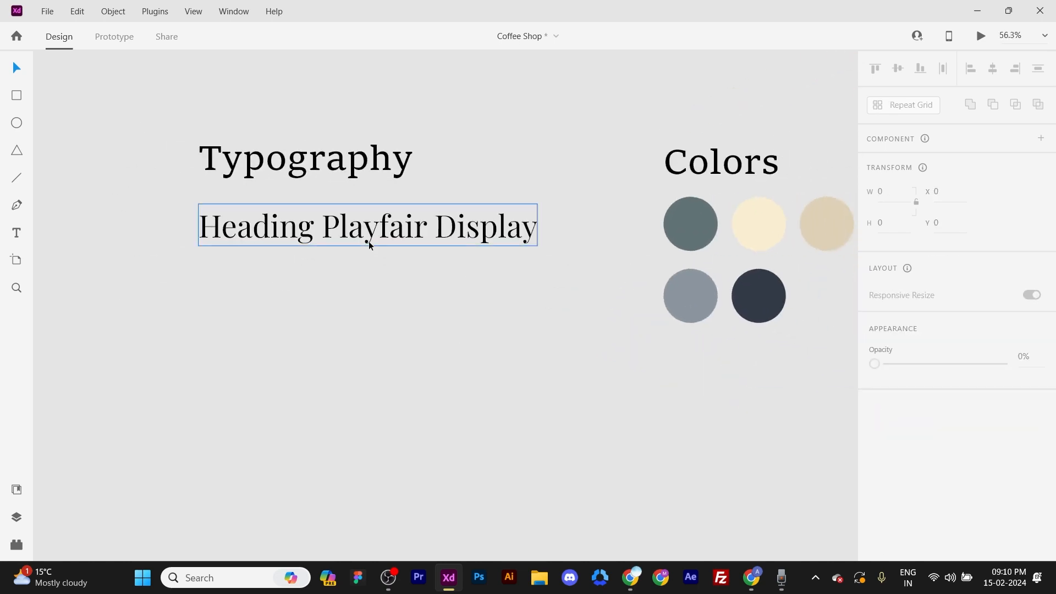
Duplicate the "Heading Playfair Display" line at font size 50 and place it left-aligned closely below the original.
{"action": "left_click_drag", "start_coordinate": [365, 238], "coordinate": [371, 305], "text": "alt"}
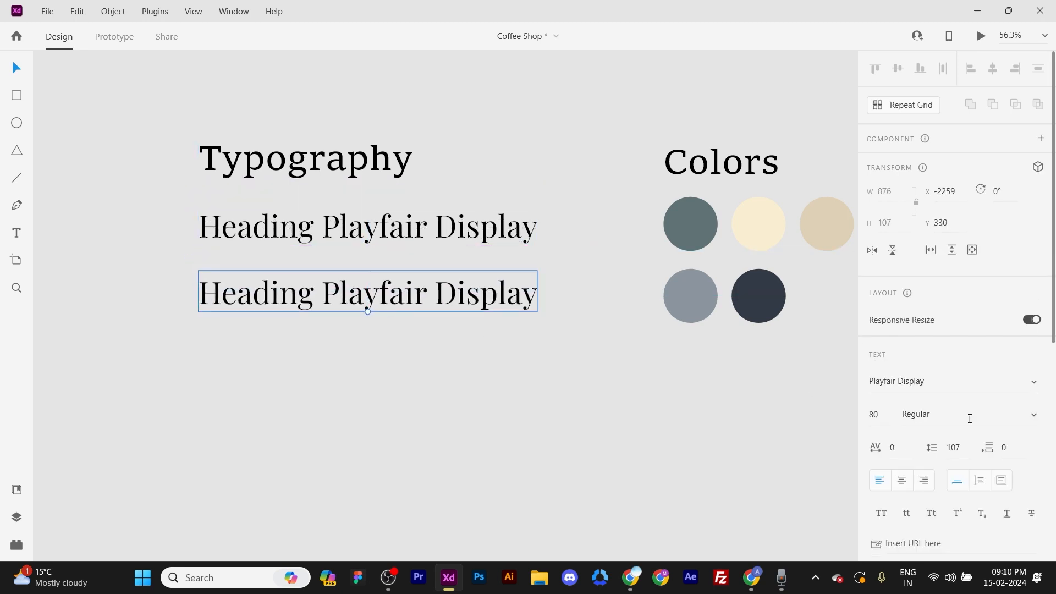
{"action": "left_click", "coordinate": [886, 417]}
{"action": "type", "text": "50"}
{"action": "key", "text": "Return"}
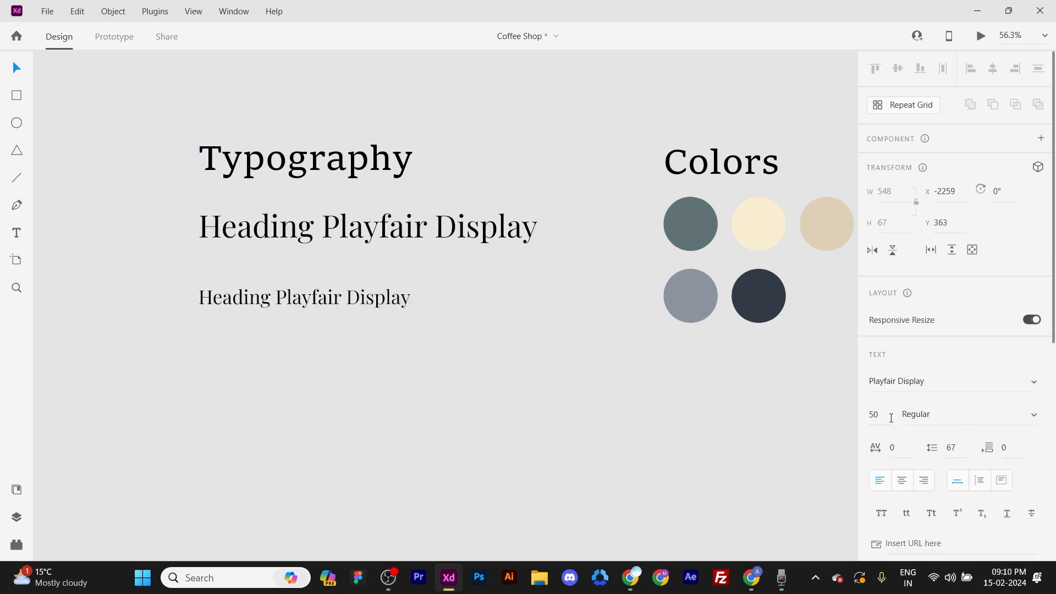
{"action": "left_click_drag", "start_coordinate": [264, 297], "coordinate": [264, 270]}
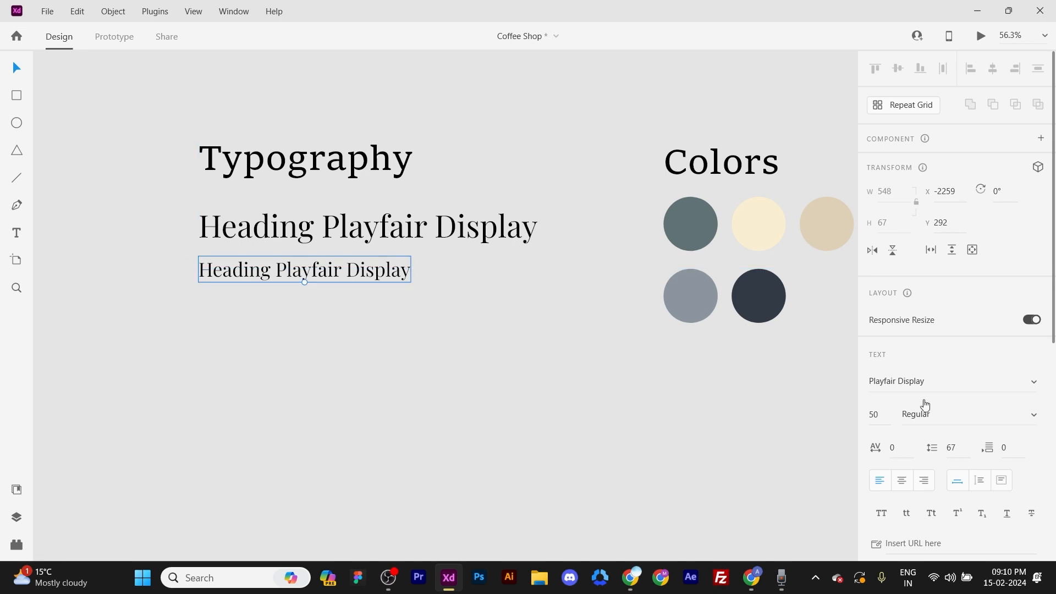
Set the font size of the second heading line to 60.
{"action": "left_click", "coordinate": [886, 416]}
{"action": "key", "text": "BackSpace"}
{"action": "key", "text": "BackSpace"}
{"action": "type", "text": "60"}
{"action": "key", "text": "Return"}
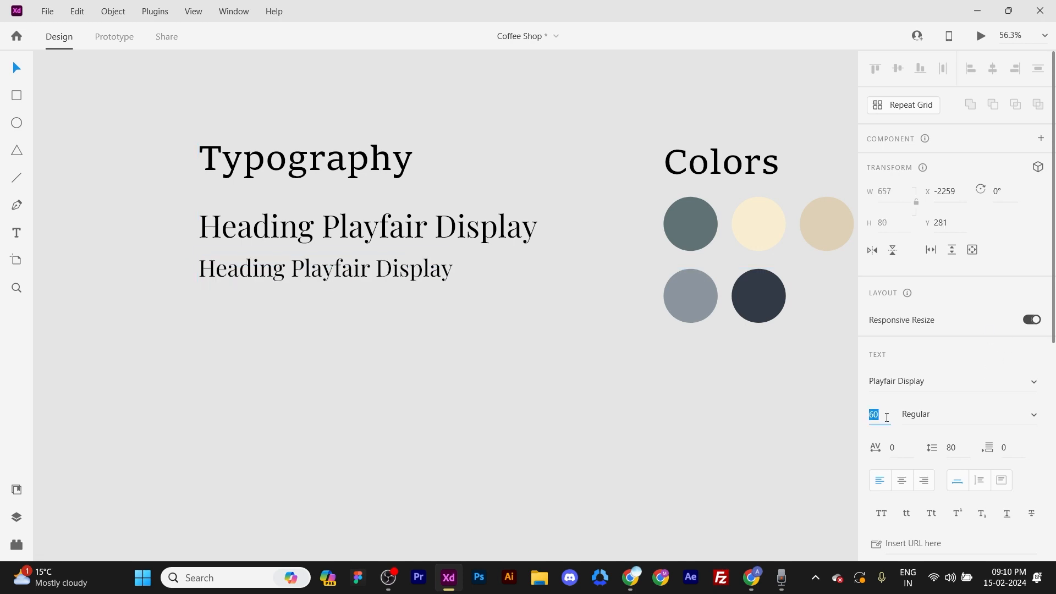
Duplicate the second heading line at font size 34, place it left-aligned closely below at Y 387, and save the document.
{"action": "left_click_drag", "start_coordinate": [273, 275], "coordinate": [276, 326]}
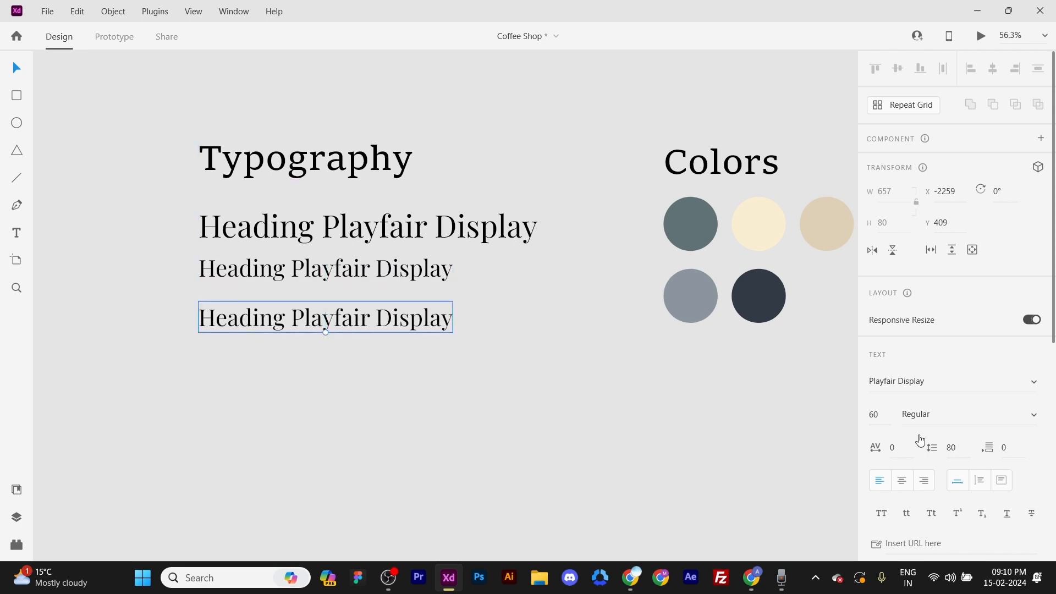
{"action": "left_click", "coordinate": [883, 419]}
{"action": "type", "text": "34"}
{"action": "key", "text": "Return"}
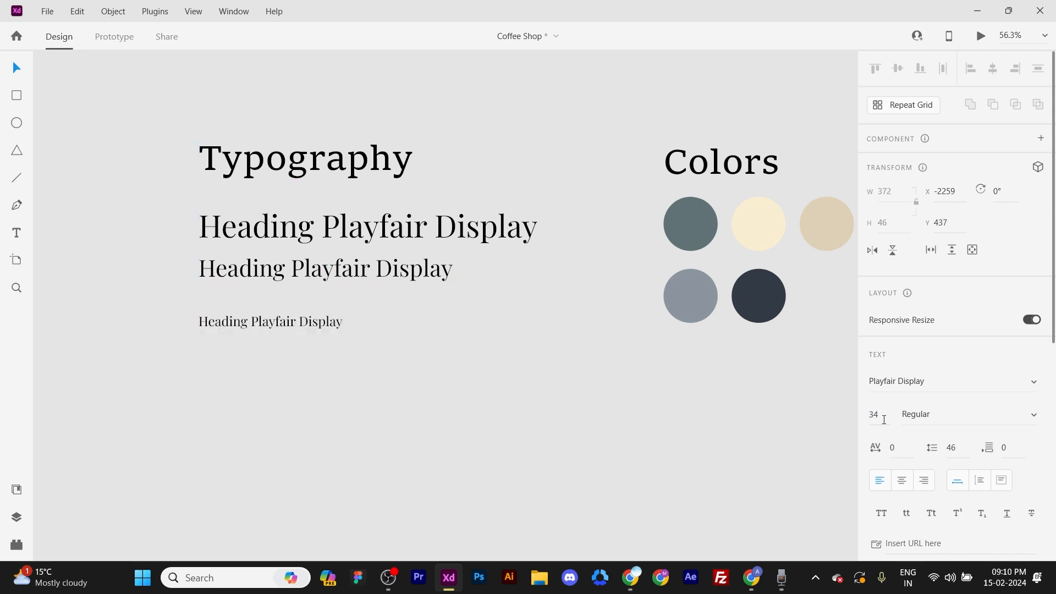
{"action": "left_click_drag", "start_coordinate": [334, 323], "coordinate": [333, 303]}
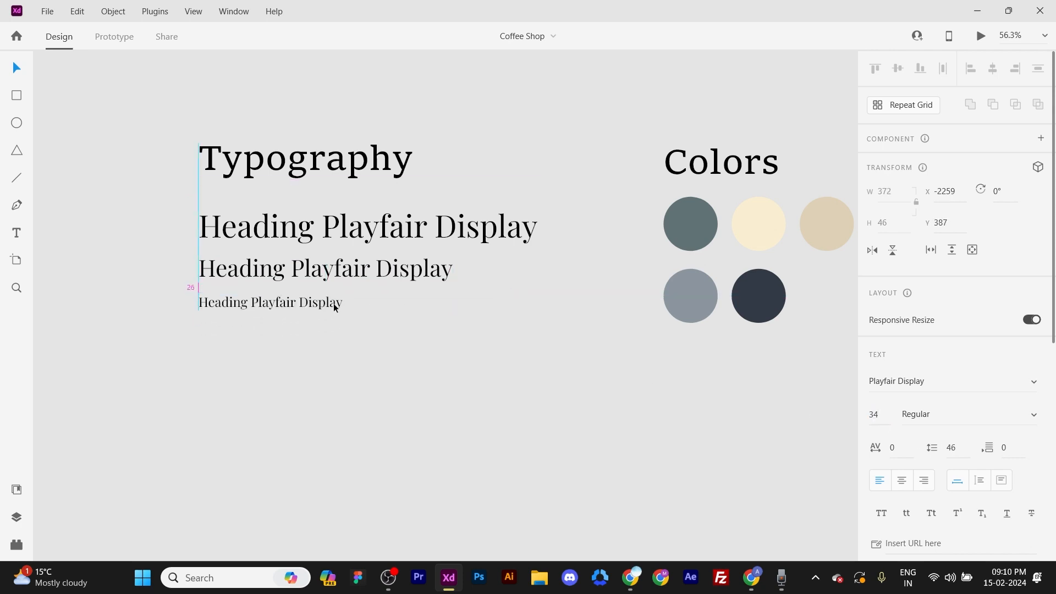
Distribute the three "Heading Playfair Display" lines vertically with equal spacing.
{"action": "left_click_drag", "start_coordinate": [449, 342], "coordinate": [309, 226]}
{"action": "left_click", "coordinate": [1040, 70]}
{"action": "left_click", "coordinate": [423, 366]}
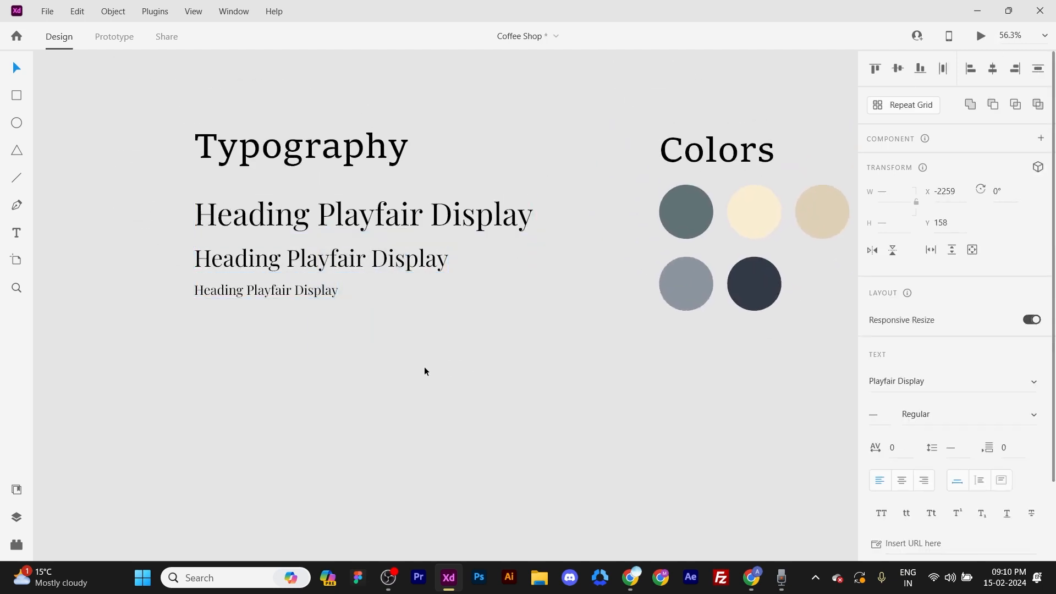
Duplicate the third heading line left-aligned closely below it and set the copy's font size to 24.
{"action": "left_click_drag", "start_coordinate": [330, 315], "coordinate": [383, 334]}
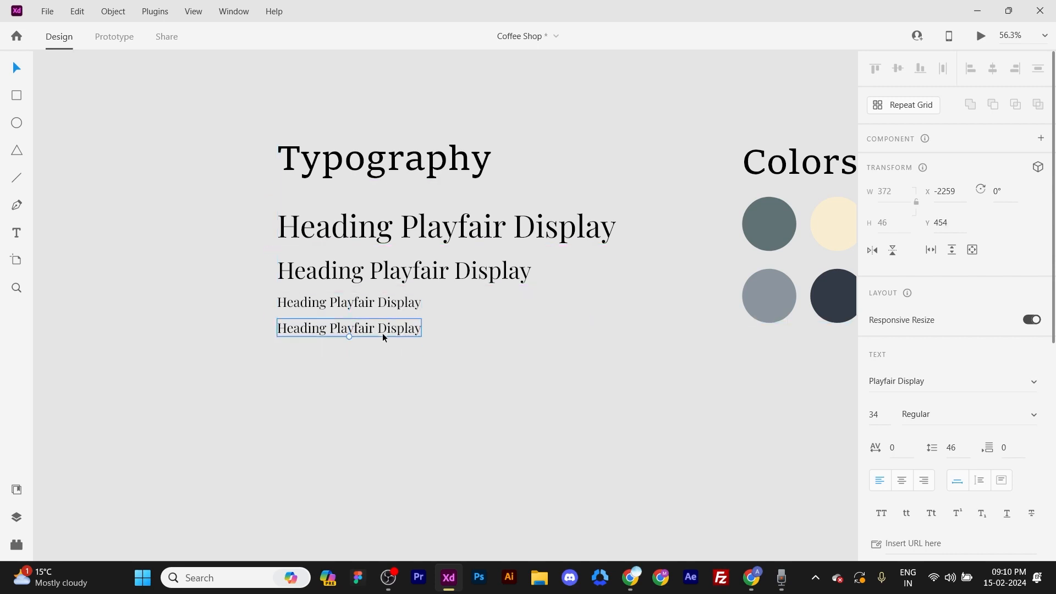
{"action": "left_click", "coordinate": [879, 414]}
{"action": "type", "text": "24"}
{"action": "key", "text": "Return"}
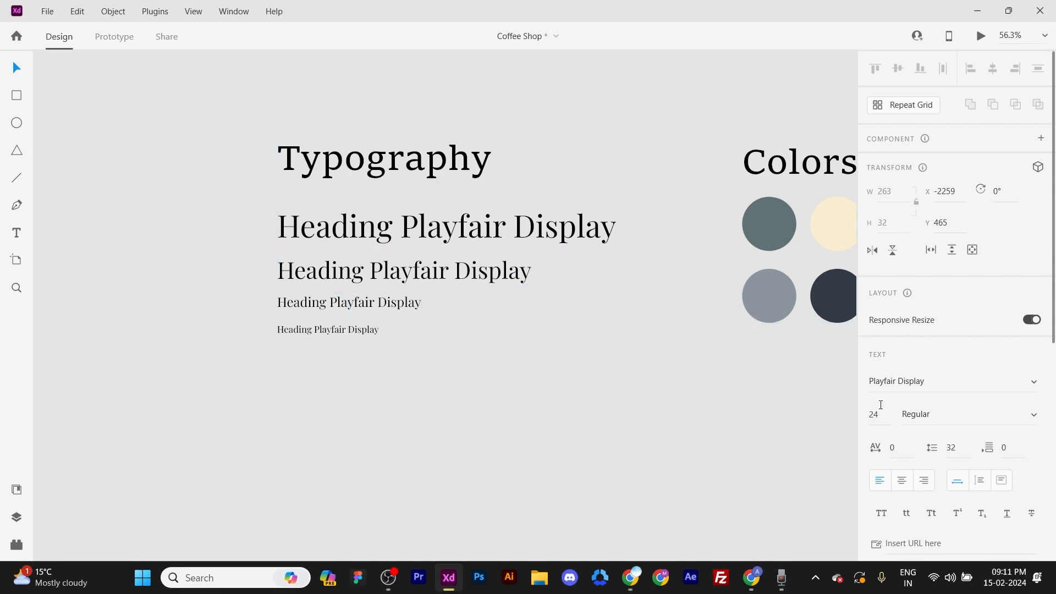
{"action": "left_click", "coordinate": [434, 362]}
{"action": "scroll", "coordinate": [434, 362], "scroll_direction": "up", "scroll_amount": 5}
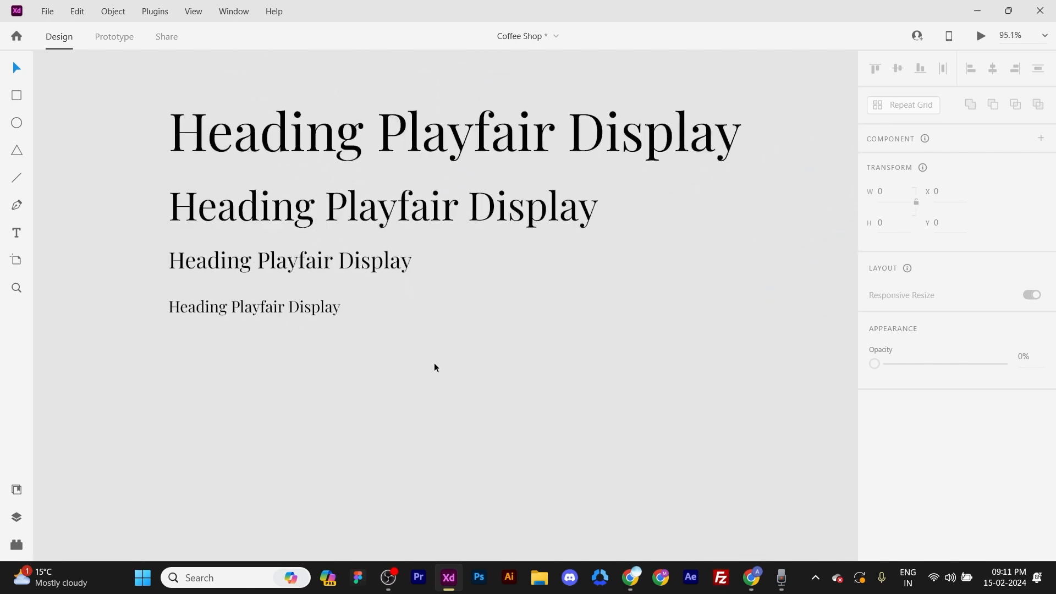
{"action": "scroll", "coordinate": [434, 364], "scroll_direction": "down", "scroll_amount": 5}
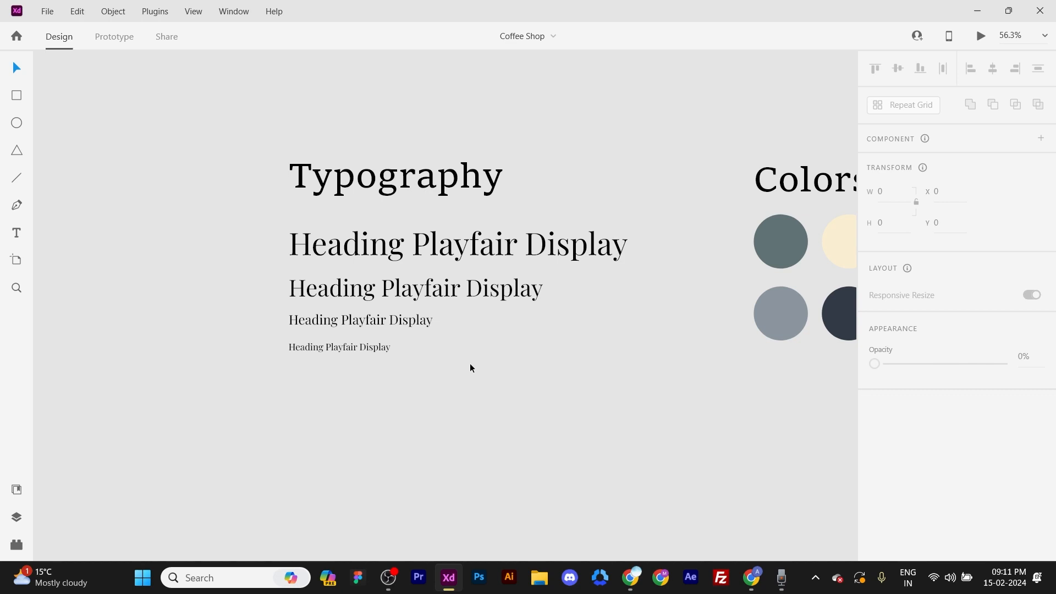
{"action": "scroll", "coordinate": [470, 367], "scroll_direction": "down", "scroll_amount": 3}
{"action": "left_click_drag", "start_coordinate": [561, 401], "coordinate": [410, 271]}
{"action": "left_click", "coordinate": [552, 246]}
{"action": "left_click_drag", "start_coordinate": [488, 416], "coordinate": [414, 240]}
{"action": "left_click", "coordinate": [530, 225]}
{"action": "scroll", "coordinate": [486, 312], "scroll_direction": "up", "scroll_amount": 4}
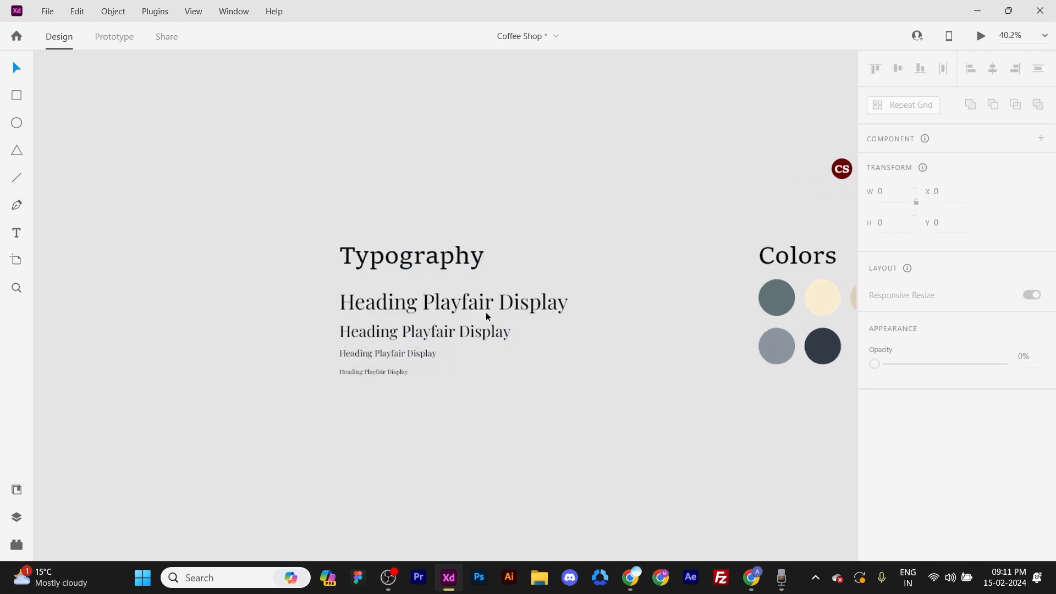
{"action": "scroll", "coordinate": [528, 301], "scroll_direction": "down", "scroll_amount": 2}
{"action": "left_click_drag", "start_coordinate": [410, 414], "coordinate": [265, 249]}
{"action": "left_click", "coordinate": [630, 176]}
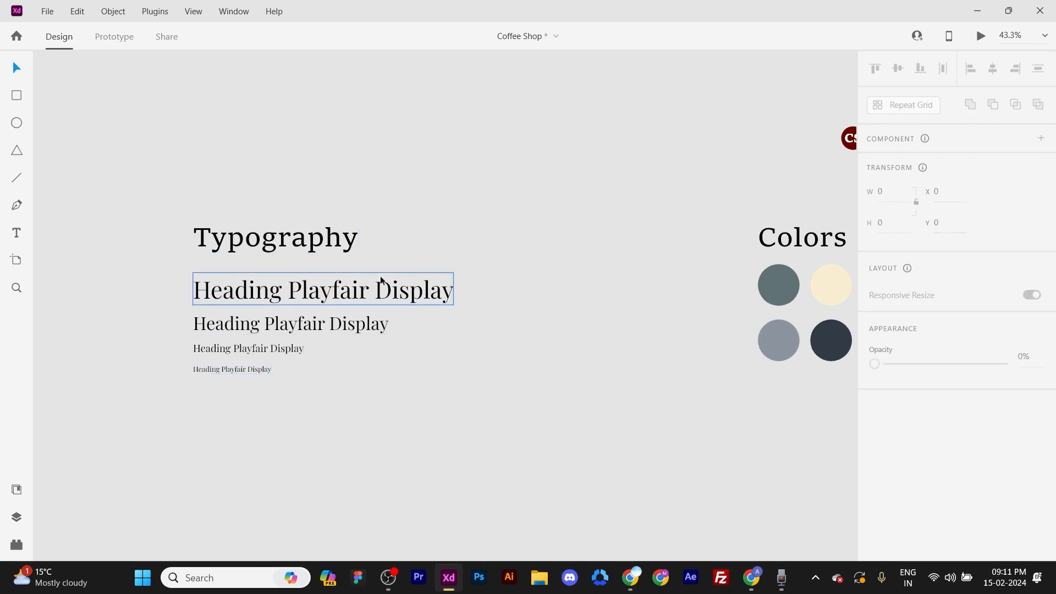
Duplicate the size 80 heading line into the space before the Colors section and change its text to "Regular Text".
{"action": "left_click_drag", "start_coordinate": [278, 289], "coordinate": [561, 285]}
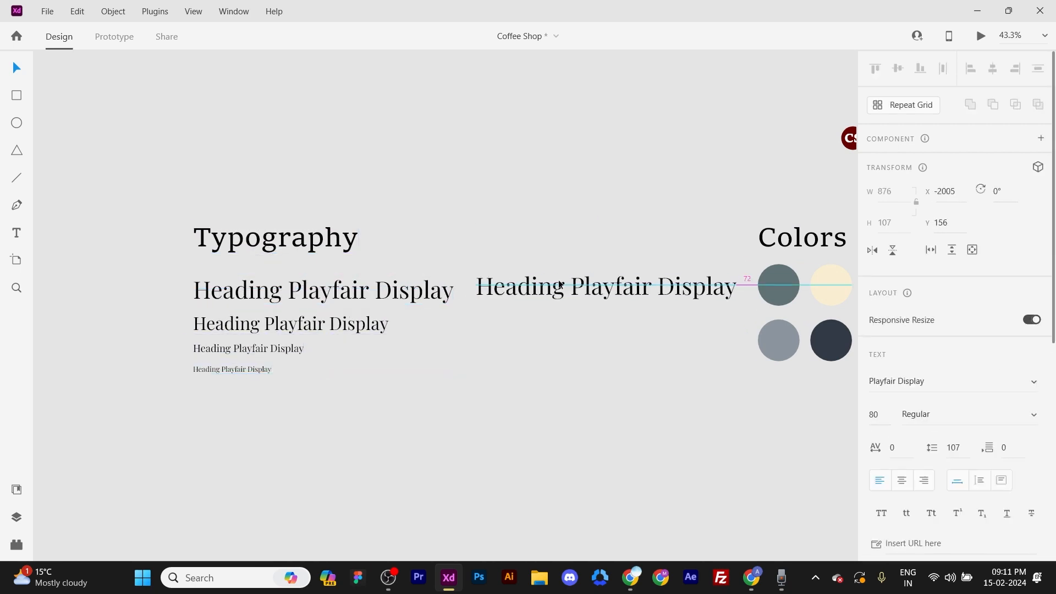
{"action": "double_click", "coordinate": [561, 286]}
{"action": "type", "text": "Regu"}
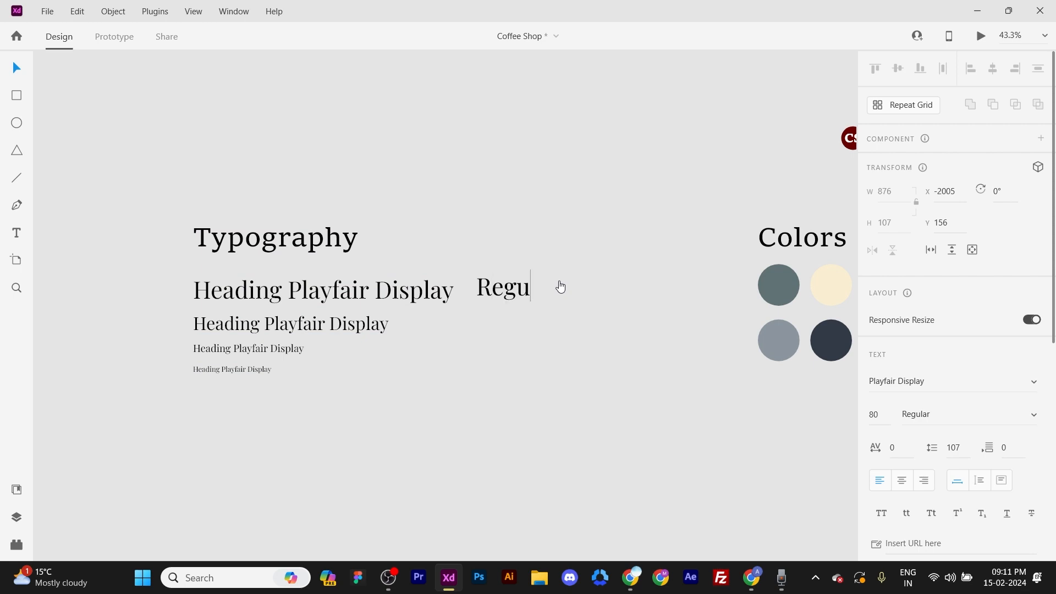
{"action": "type", "text": "lar T"}
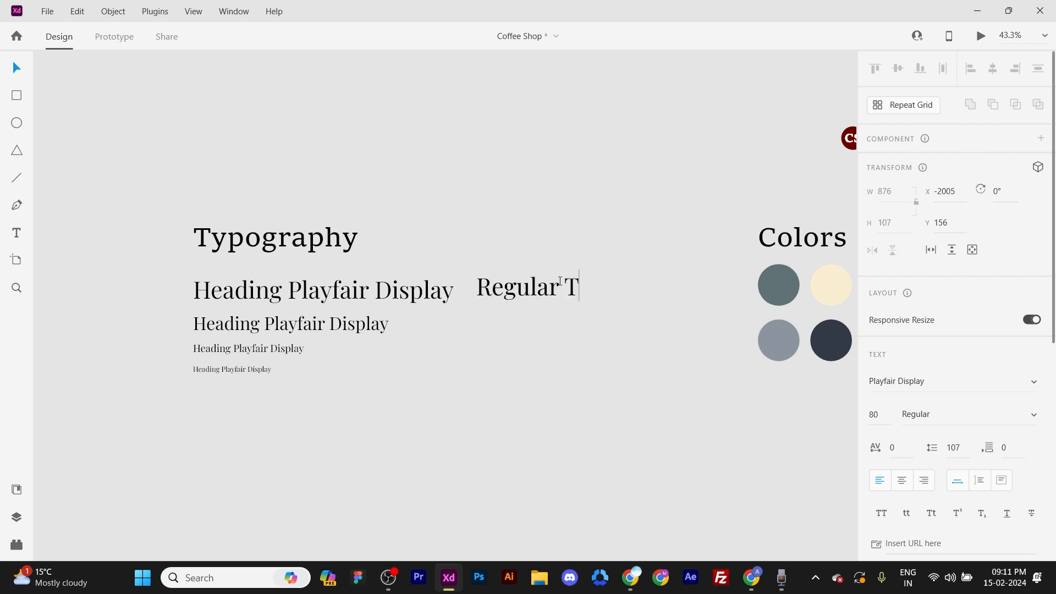
{"action": "type", "text": "ext"}
{"action": "key", "text": "Escape"}
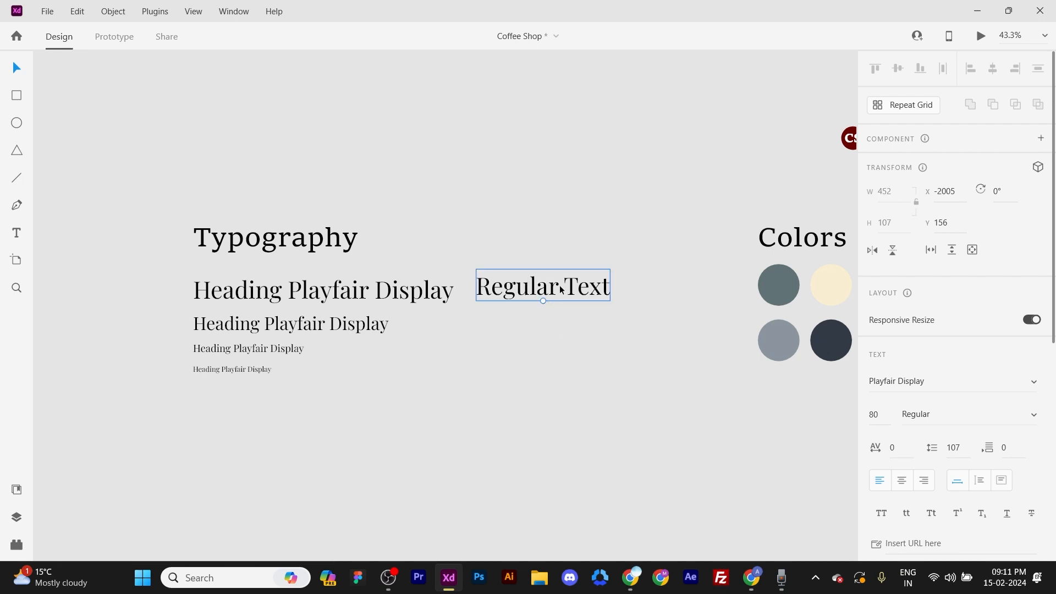
Set the "Regular Text" sample's font size to 14 and place it beside the largest heading at X -1911.
{"action": "left_click_drag", "start_coordinate": [561, 289], "coordinate": [584, 292]}
{"action": "scroll", "coordinate": [599, 297], "scroll_direction": "right", "scroll_amount": 2}
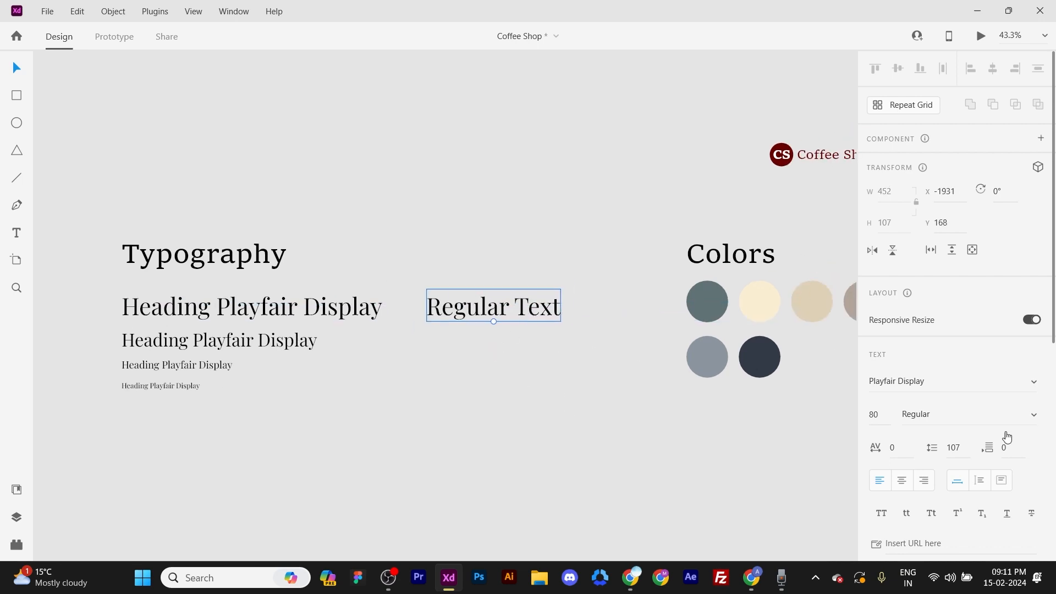
{"action": "left_click", "coordinate": [878, 413]}
{"action": "type", "text": "14"}
{"action": "key", "text": "Return"}
{"action": "scroll", "coordinate": [452, 332], "scroll_direction": "up", "scroll_amount": 5}
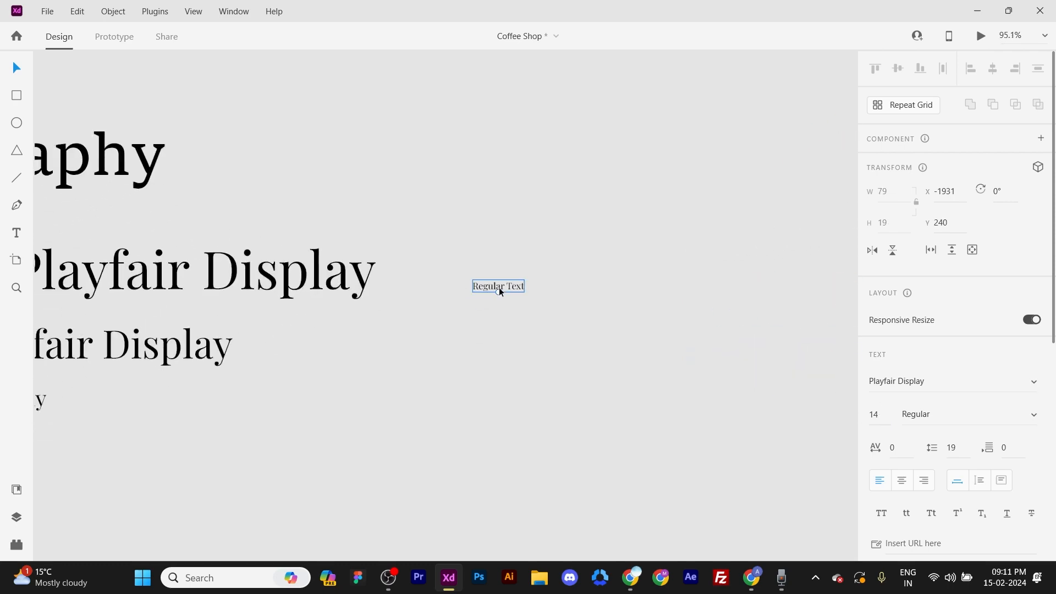
{"action": "left_click_drag", "start_coordinate": [502, 291], "coordinate": [512, 282]}
Switch to Google Fonts in the browser, search for "Open sans" and open the Open Sans family page.
{"action": "scroll", "coordinate": [933, 170], "scroll_direction": "down", "scroll_amount": 4}
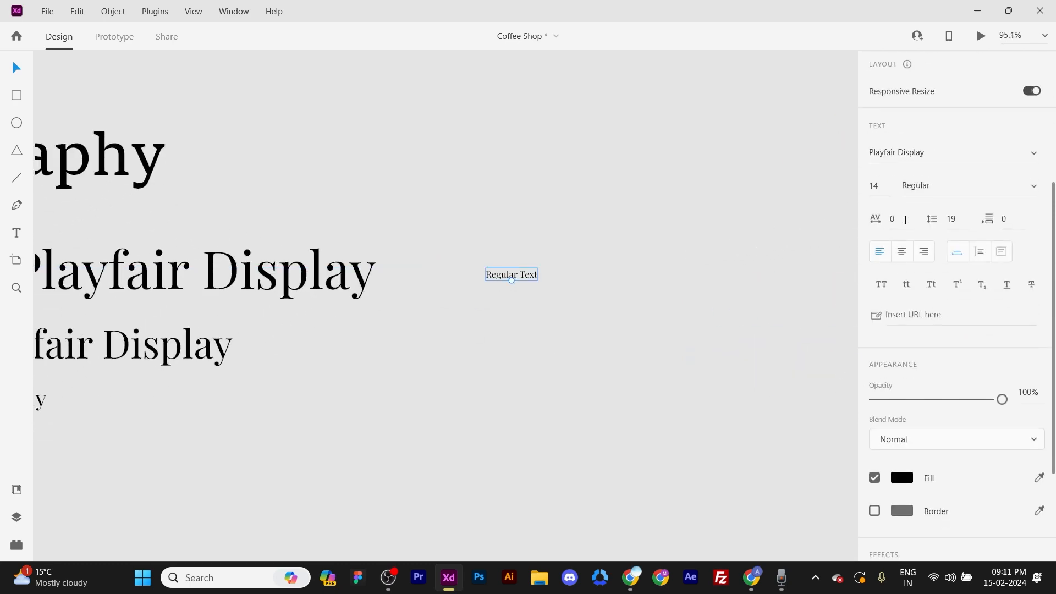
{"action": "key", "text": "alt+Tab"}
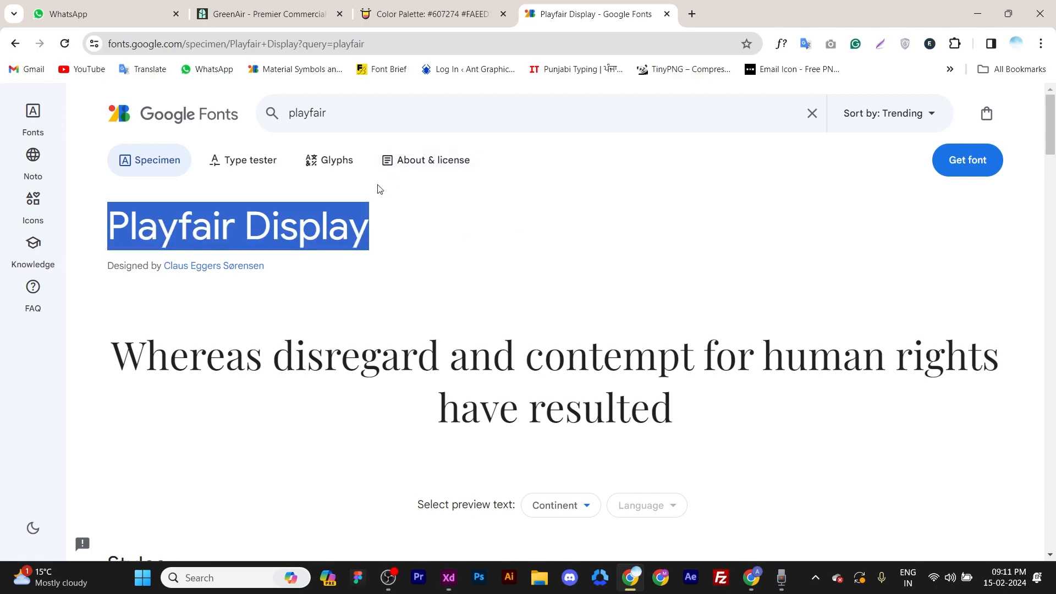
{"action": "left_click_drag", "start_coordinate": [400, 111], "coordinate": [264, 109]}
{"action": "key", "text": "Return"}
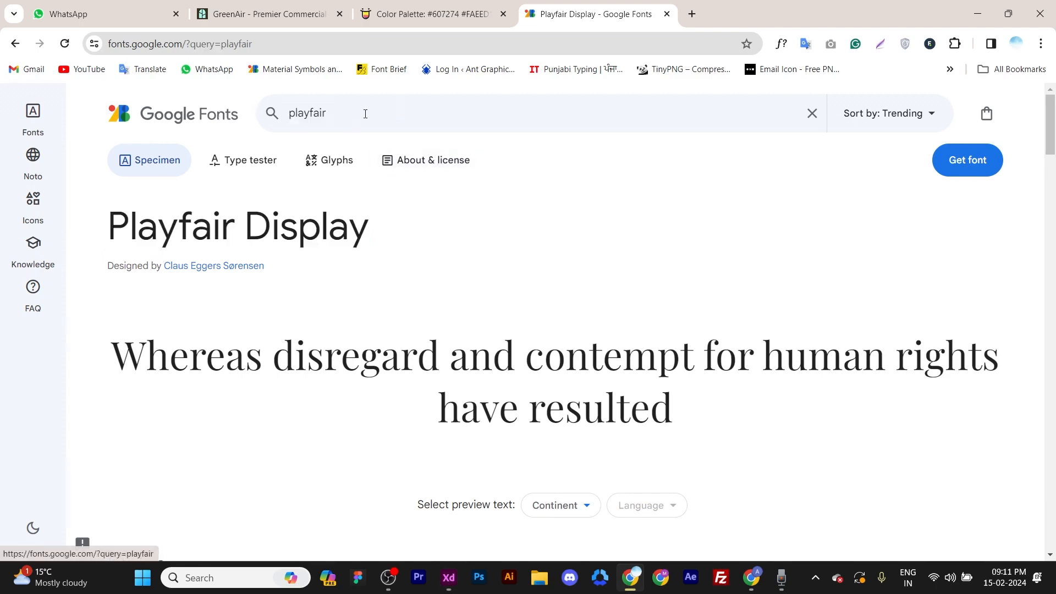
{"action": "double_click", "coordinate": [565, 114]}
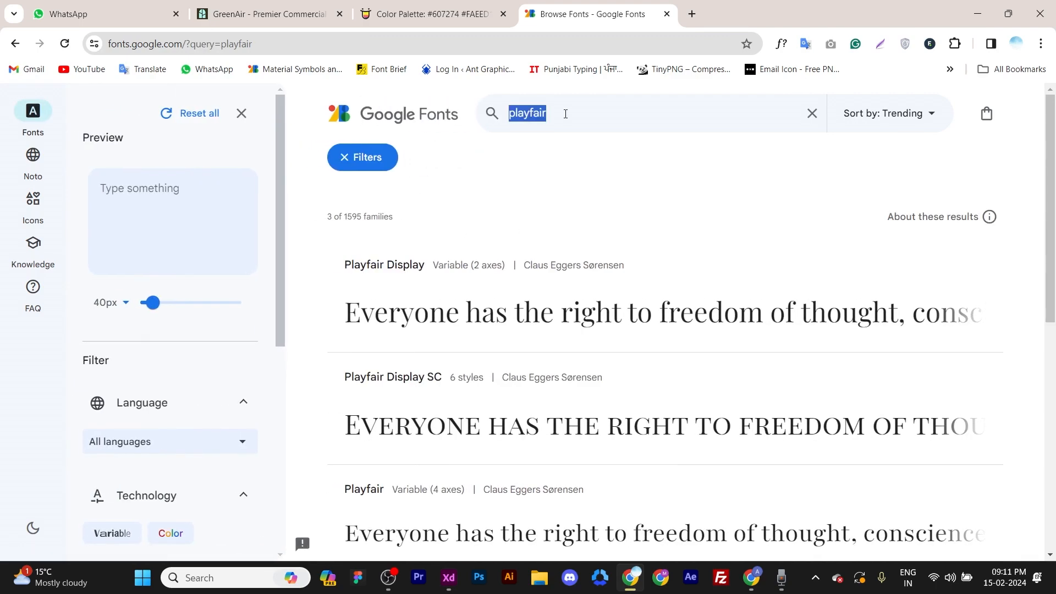
{"action": "type", "text": "Open "}
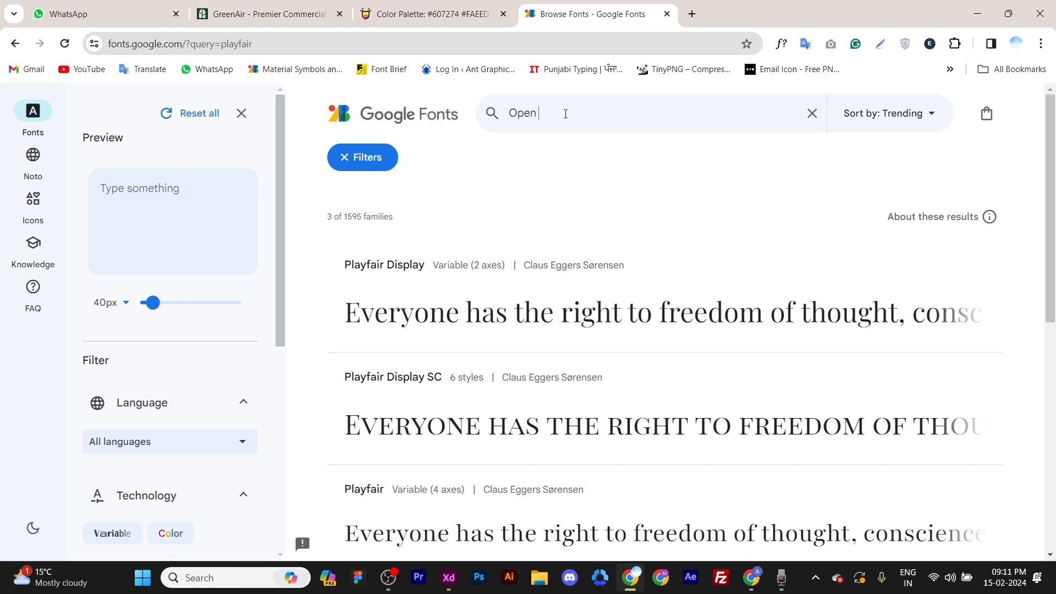
{"action": "type", "text": "sans"}
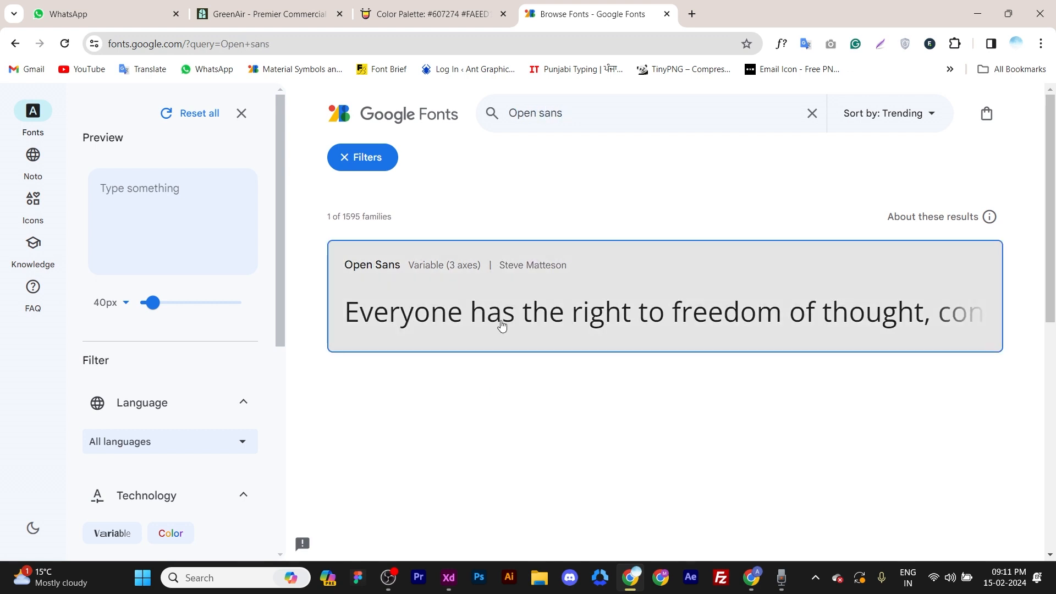
{"action": "left_click", "coordinate": [620, 312]}
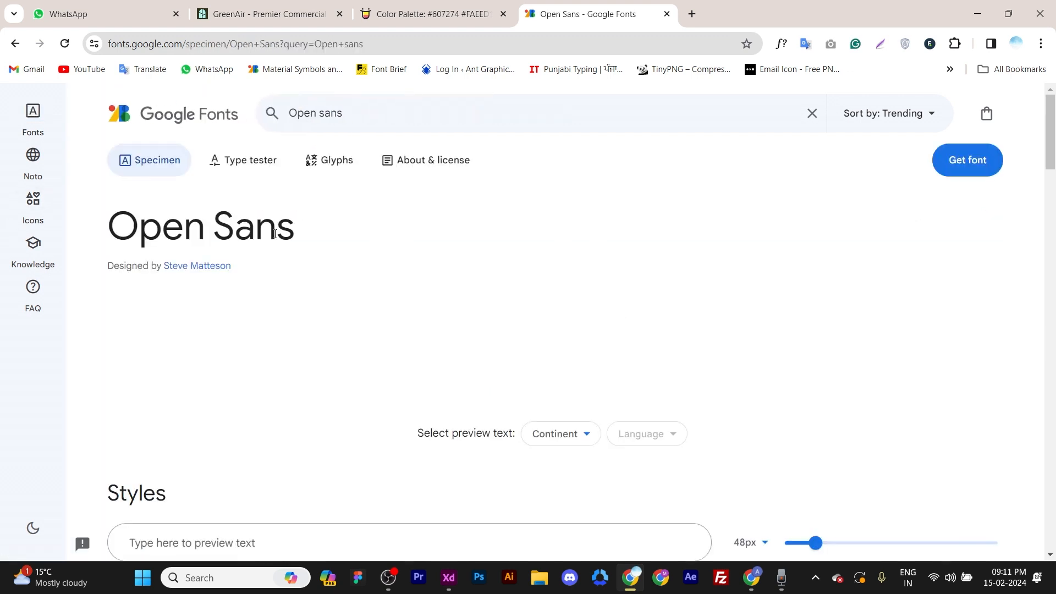
Copy the Open Sans family name and apply it as the font of the "Regular Text" sample in Adobe XD.
{"action": "left_click_drag", "start_coordinate": [296, 236], "coordinate": [112, 207]}
{"action": "key", "text": "ctrl+c"}
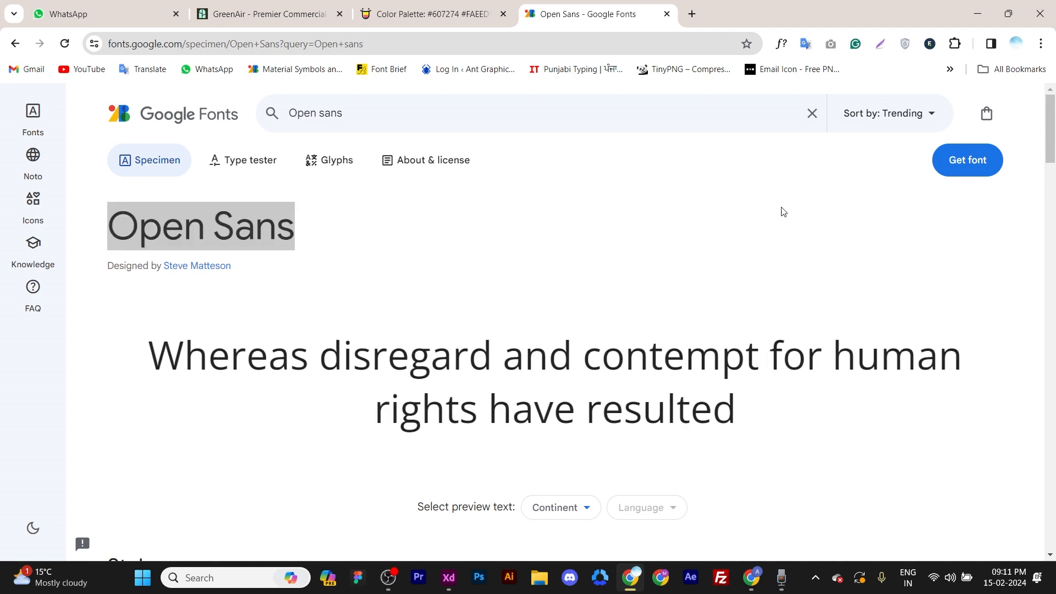
{"action": "key", "text": "alt+Tab"}
{"action": "left_click", "coordinate": [917, 157]}
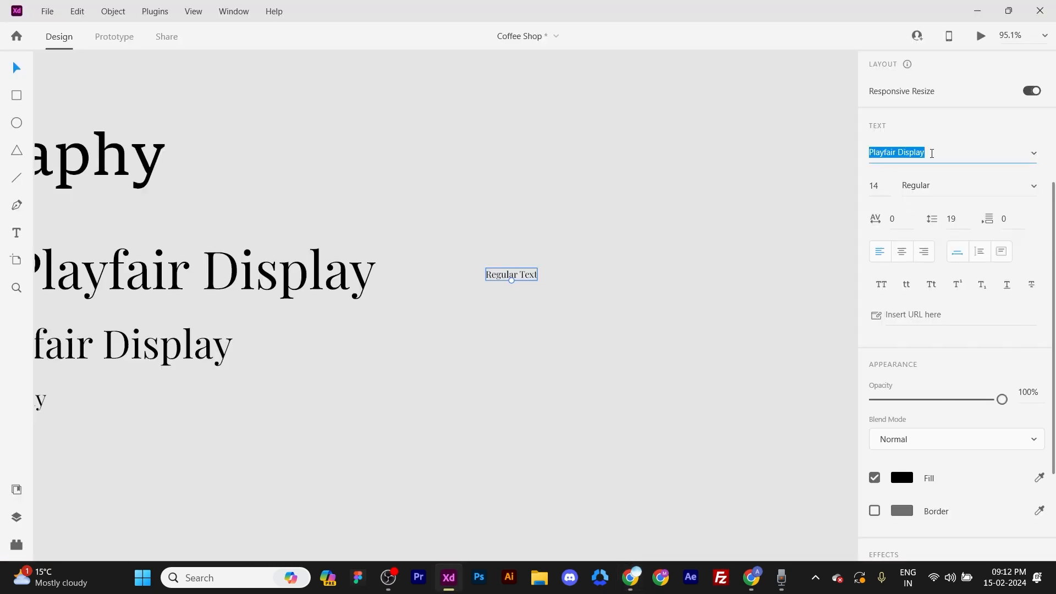
{"action": "key", "text": "ctrl+v"}
{"action": "key", "text": "Return"}
{"action": "scroll", "coordinate": [530, 289], "scroll_direction": "up", "scroll_amount": 5}
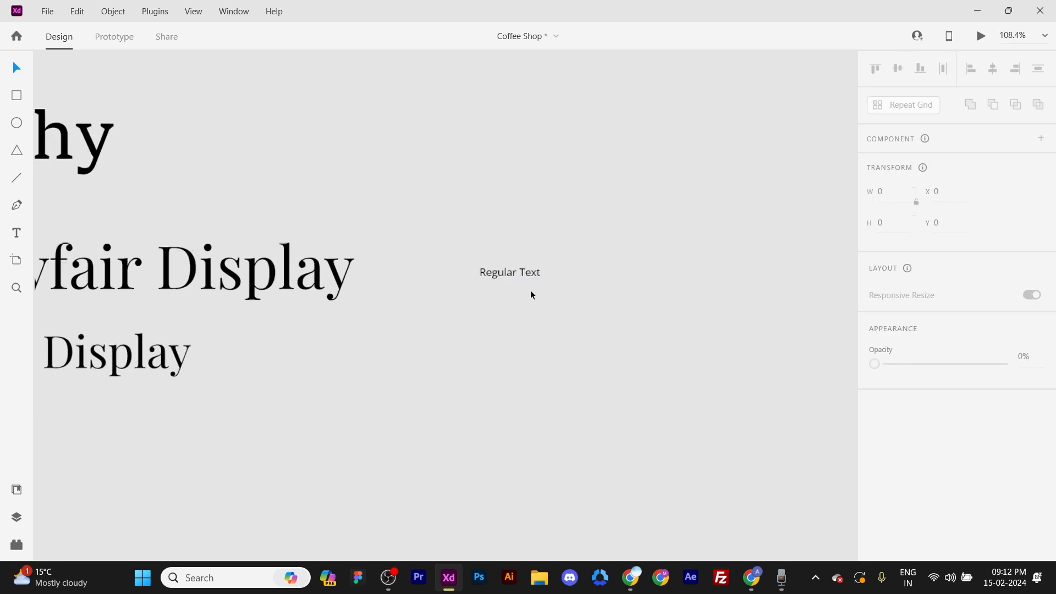
Duplicate the "Regular Text" line left-aligned below itself and set the copy's font size to 16.
{"action": "left_click_drag", "start_coordinate": [529, 264], "coordinate": [532, 301], "text": "alt"}
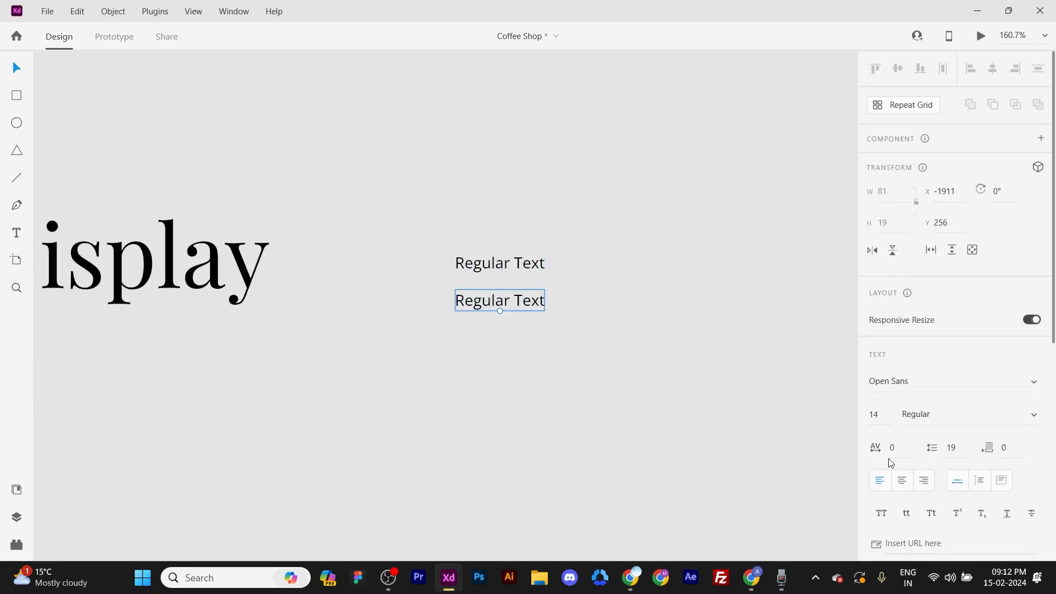
{"action": "left_click", "coordinate": [884, 417]}
{"action": "key", "text": "Up"}
{"action": "key", "text": "Up"}
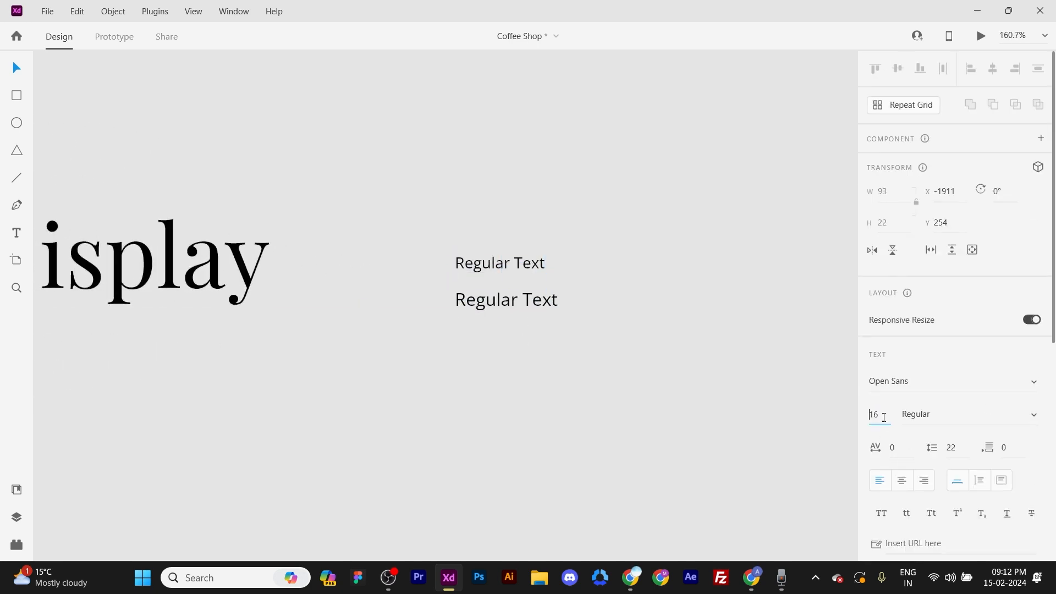
Duplicate the size 16 "Regular Text" line left-aligned below itself and set the copy's font size to 18.
{"action": "left_click_drag", "start_coordinate": [530, 308], "coordinate": [530, 348], "text": "alt"}
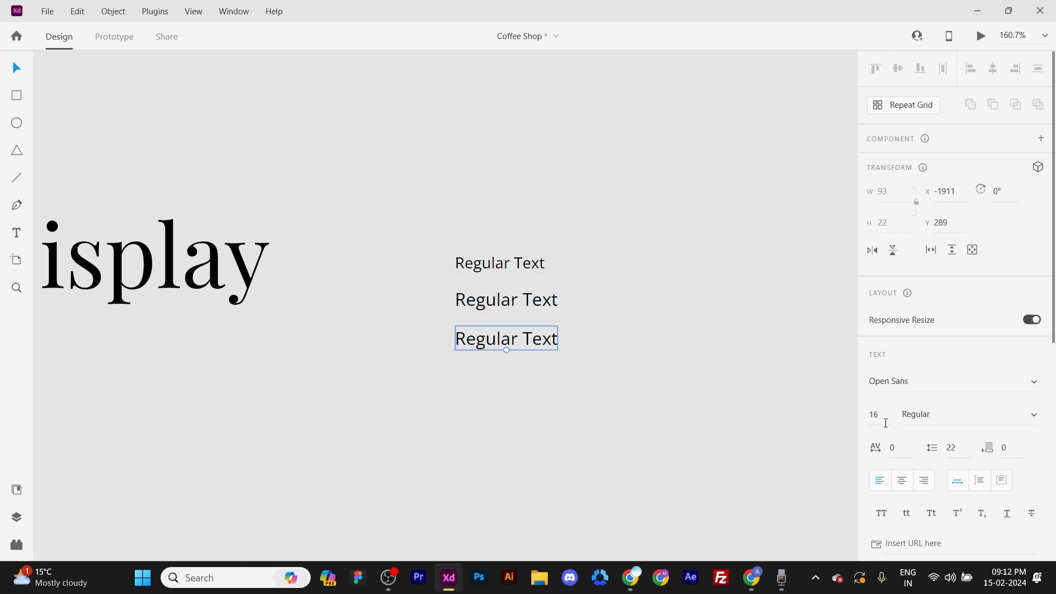
{"action": "left_click", "coordinate": [880, 415]}
{"action": "key", "text": "Up"}
{"action": "key", "text": "Up"}
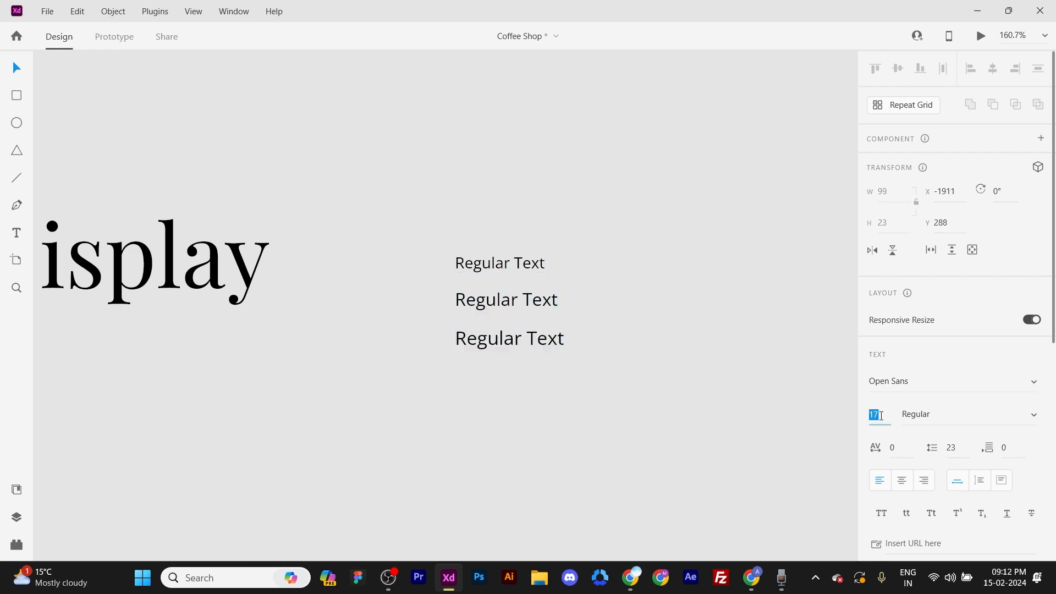
{"action": "key", "text": "Return"}
{"action": "left_click", "coordinate": [683, 373]}
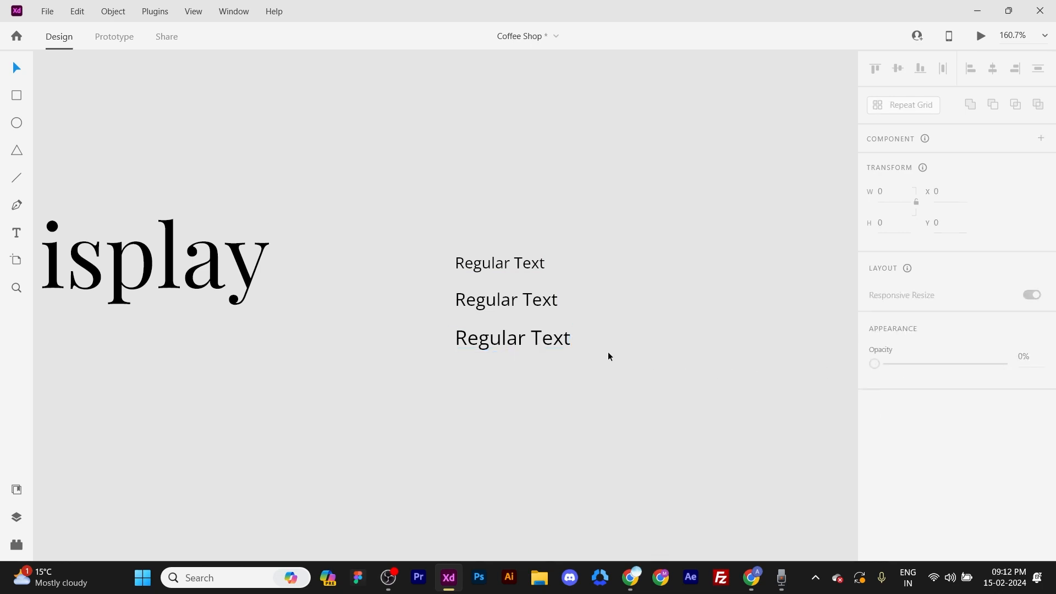
Duplicate the size 18 "Regular Text" line left-aligned below itself and set the copy's font size to 20.
{"action": "left_click", "coordinate": [558, 336]}
{"action": "left_click_drag", "start_coordinate": [558, 337], "coordinate": [559, 382], "text": "alt"}
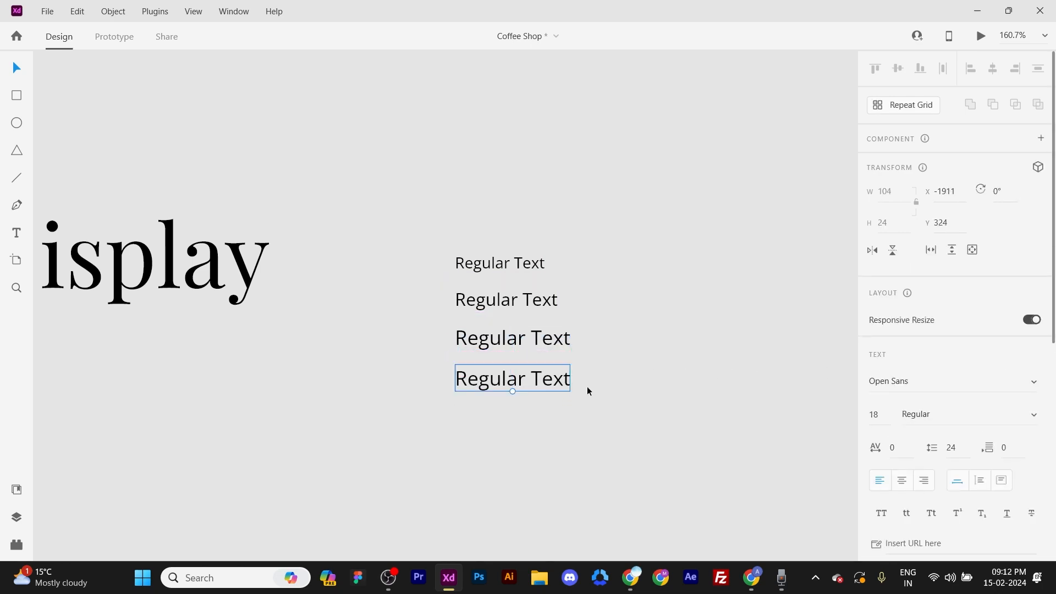
{"action": "left_click", "coordinate": [878, 414]}
{"action": "key", "text": "Up"}
{"action": "key", "text": "Up"}
{"action": "left_click", "coordinate": [669, 402]}
Distribute the four "Regular Text" lines vertically with equal spacing.
{"action": "left_click_drag", "start_coordinate": [656, 412], "coordinate": [445, 207]}
{"action": "left_click", "coordinate": [1038, 70]}
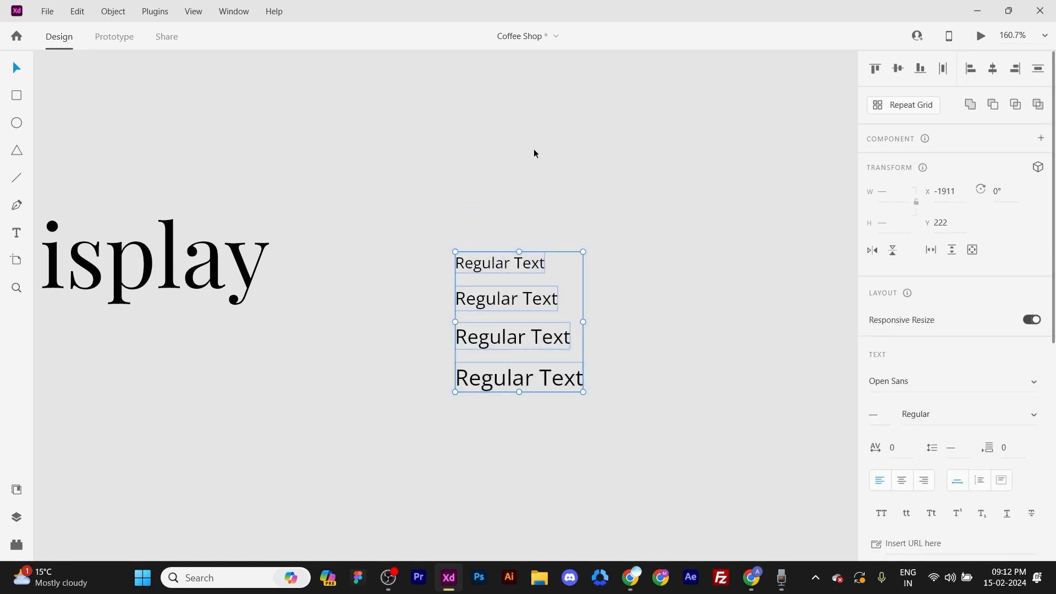
{"action": "scroll", "coordinate": [563, 245], "scroll_direction": "down", "scroll_amount": 5}
{"action": "scroll", "coordinate": [550, 250], "scroll_direction": "up", "scroll_amount": 4}
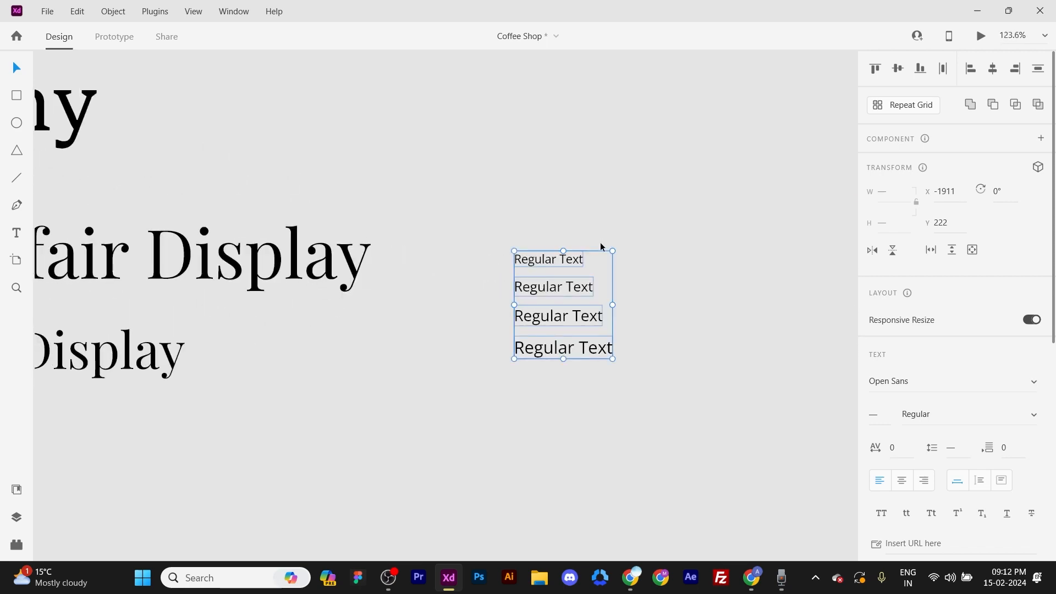
Group the four "Regular Text" lines and save the document.
{"action": "key", "text": "ctrl+g"}
{"action": "left_click", "coordinate": [696, 239]}
{"action": "scroll", "coordinate": [696, 238], "scroll_direction": "down", "scroll_amount": 5}
{"action": "left_click_drag", "start_coordinate": [696, 238], "coordinate": [697, 250]}
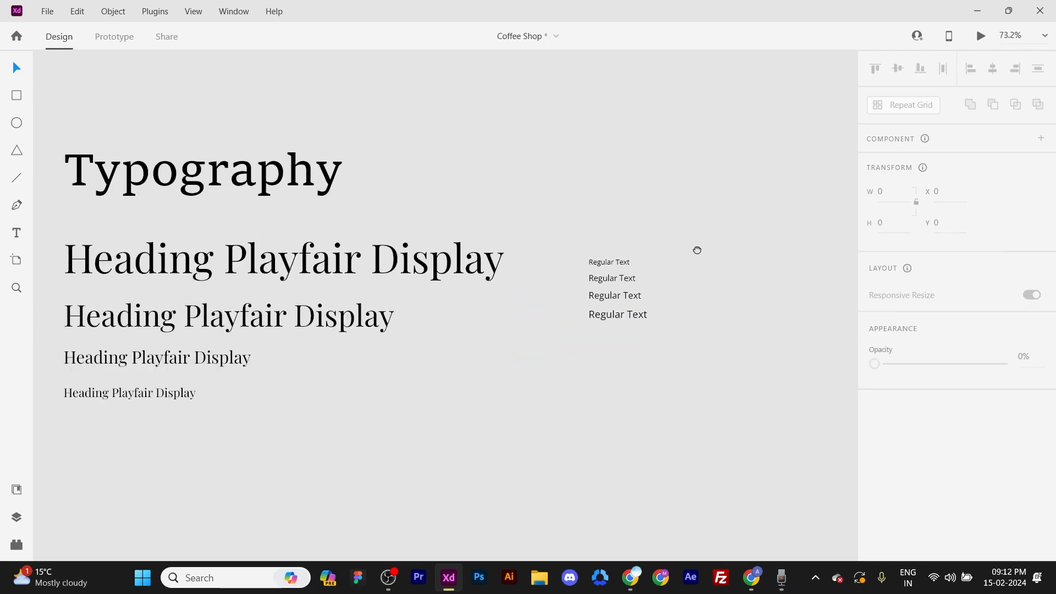
{"action": "key", "text": "ctrl+s"}
{"action": "scroll", "coordinate": [523, 214], "scroll_direction": "down", "scroll_amount": 2}
{"action": "left_click_drag", "start_coordinate": [585, 216], "coordinate": [496, 210]}
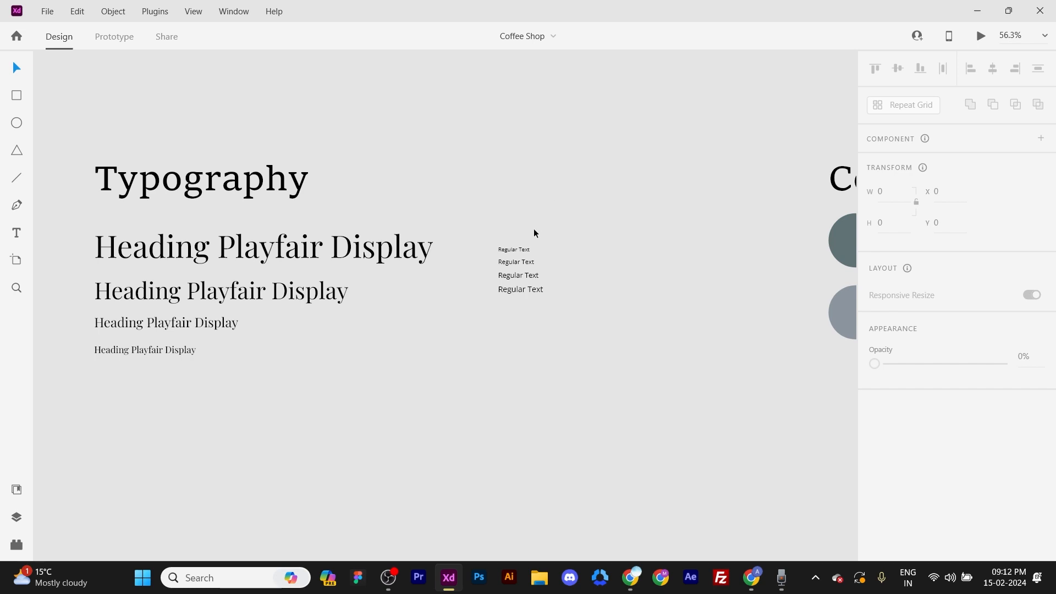
Move the grouped "Regular Text" lines slightly closer to the headings, to about X -1928.
{"action": "scroll", "coordinate": [538, 236], "scroll_direction": "up", "scroll_amount": 2}
{"action": "left_click_drag", "start_coordinate": [391, 253], "coordinate": [451, 254]}
{"action": "left_click_drag", "start_coordinate": [249, 254], "coordinate": [302, 255]}
{"action": "scroll", "coordinate": [302, 256], "scroll_direction": "down", "scroll_amount": 2}
{"action": "left_click_drag", "start_coordinate": [541, 279], "coordinate": [399, 311]}
{"action": "scroll", "coordinate": [364, 268], "scroll_direction": "up", "scroll_amount": 2}
Ungroup the four "Regular Text" lines and select the size 20 line.
{"action": "left_click", "coordinate": [526, 305]}
{"action": "left_click", "coordinate": [407, 346]}
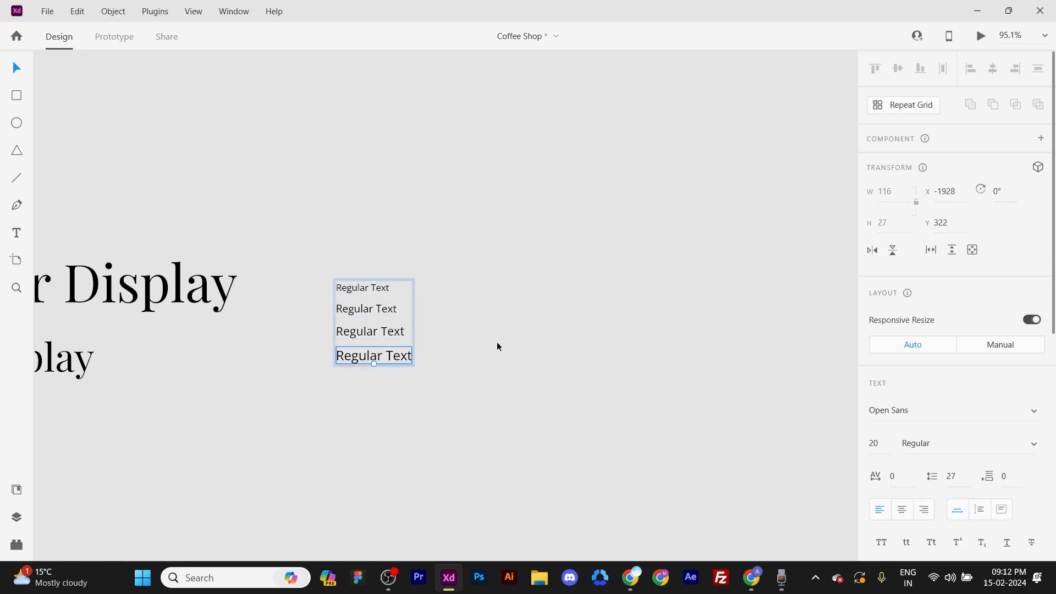
{"action": "left_click", "coordinate": [522, 328]}
{"action": "left_click", "coordinate": [387, 355]}
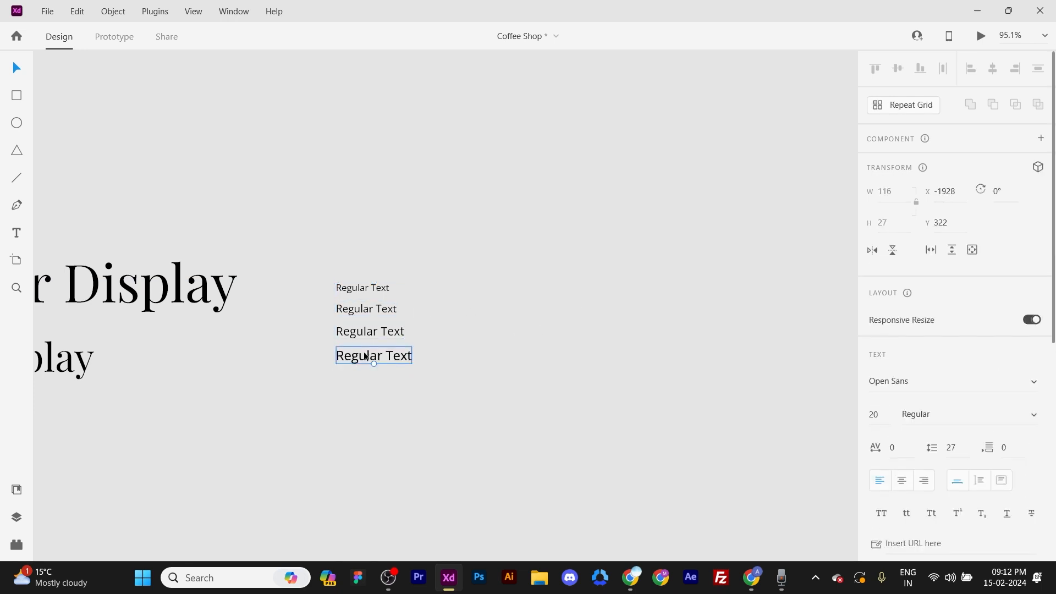
Duplicate the size 20 "Regular Text" line beside the body text samples and change the copy's wording to "Script Font".
{"action": "left_click_drag", "start_coordinate": [366, 357], "coordinate": [497, 283]}
{"action": "double_click", "coordinate": [497, 283]}
{"action": "type", "text": "Script"}
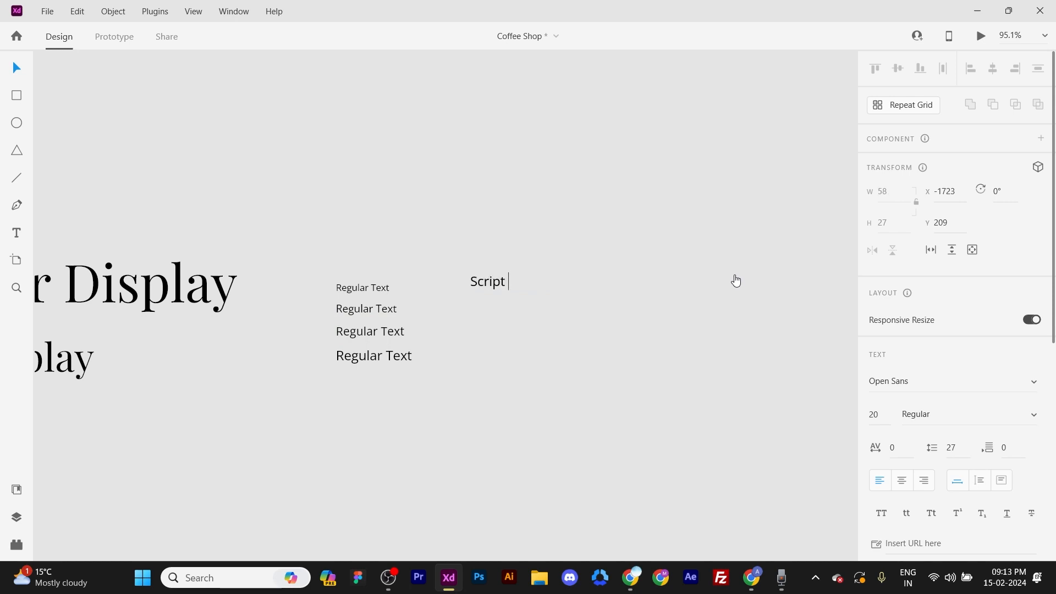
{"action": "type", "text": " Font"}
{"action": "key", "text": "Escape"}
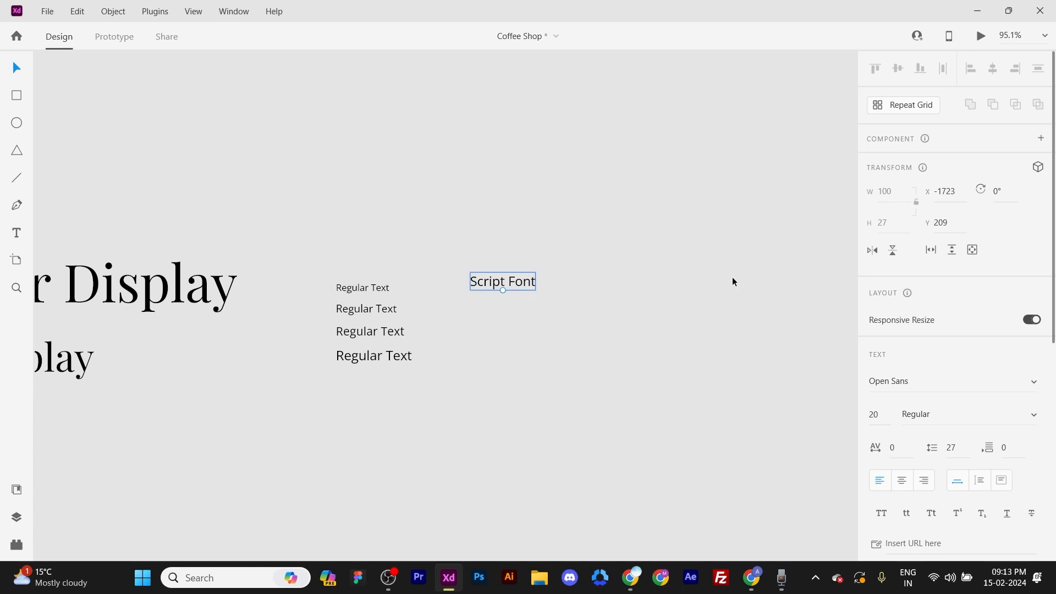
Switch to Google Fonts in Chrome, search for "great", open Great Vibes and copy the font name.
{"action": "key", "text": "alt+Tab"}
{"action": "left_click", "coordinate": [406, 110]}
{"action": "left_click_drag", "start_coordinate": [411, 109], "coordinate": [272, 108]}
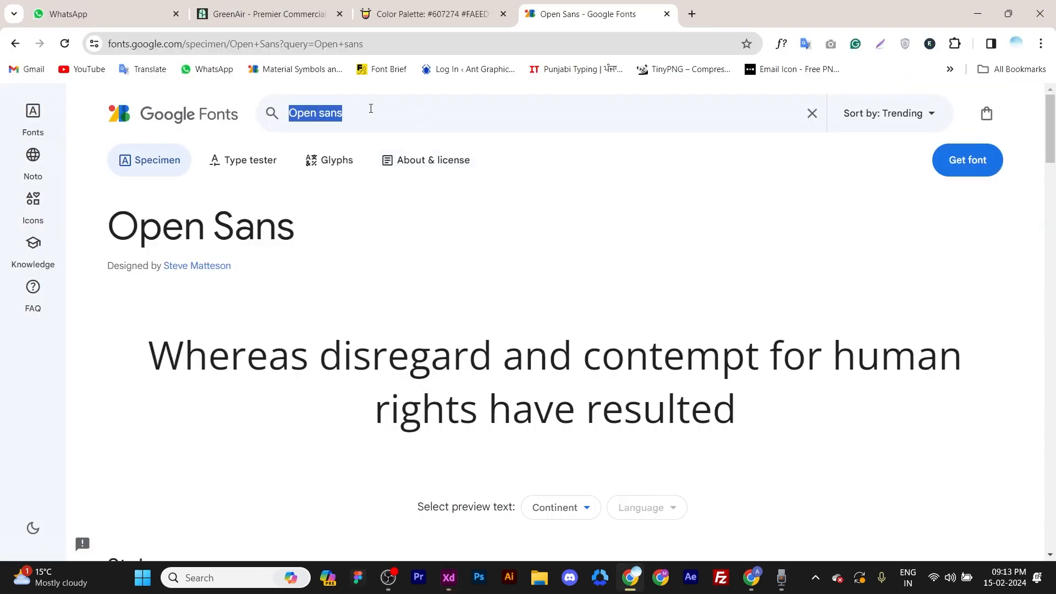
{"action": "type", "text": "greate"}
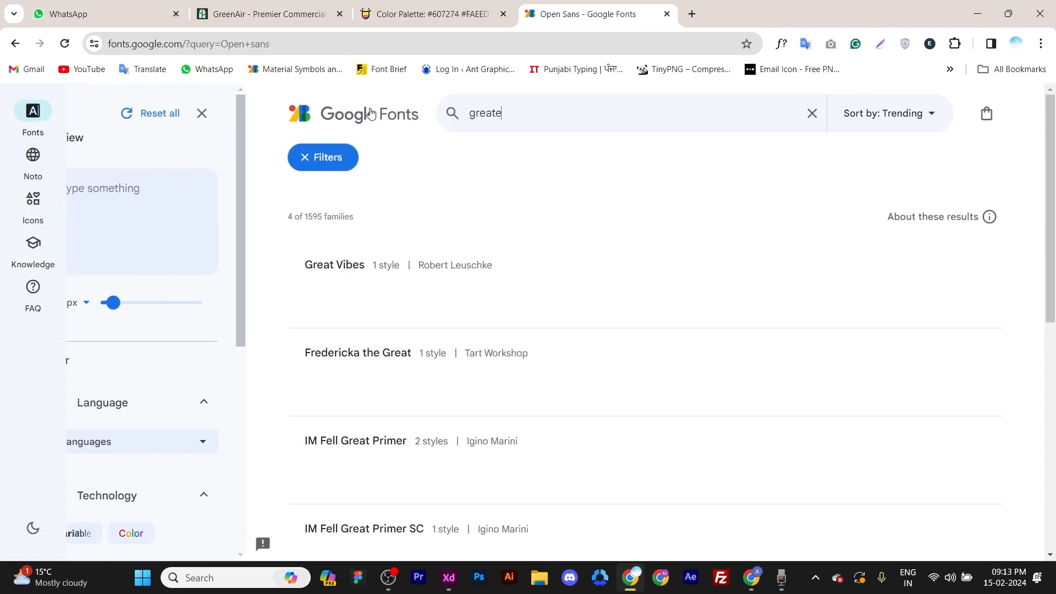
{"action": "key", "text": "BackSpace"}
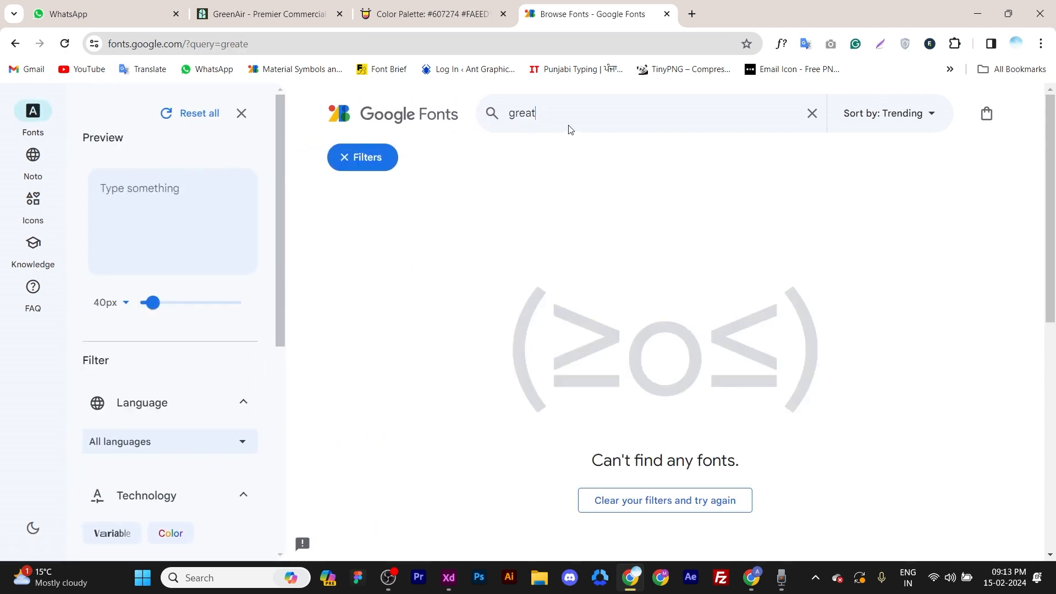
{"action": "left_click", "coordinate": [632, 291]}
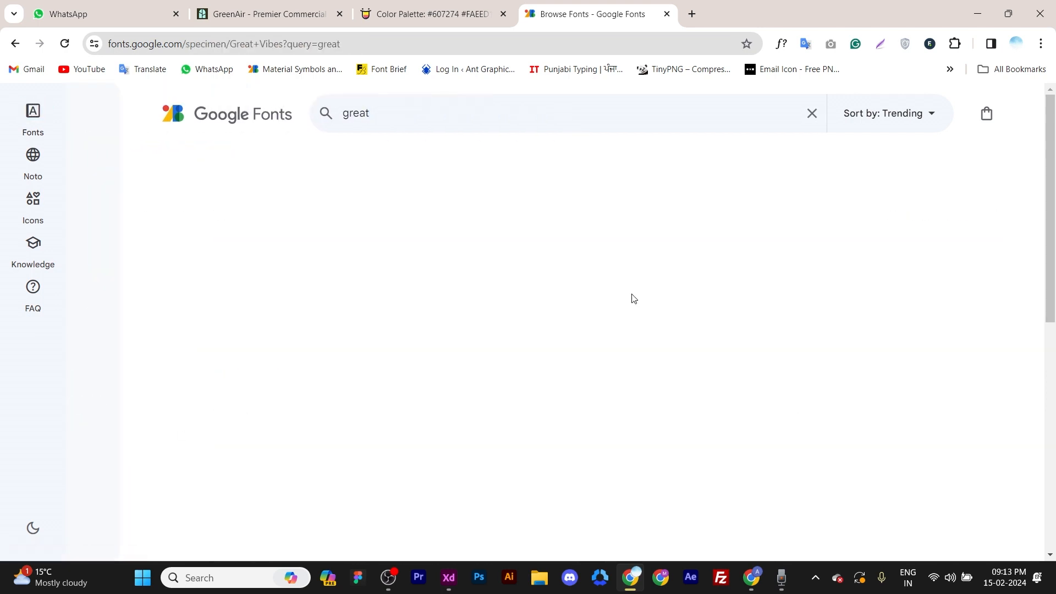
{"action": "left_click_drag", "start_coordinate": [327, 243], "coordinate": [107, 231]}
{"action": "key", "text": "ctrl+c"}
Return to Adobe XD and apply the Great Vibes font to the "Script Font" text.
{"action": "key", "text": "alt+Tab"}
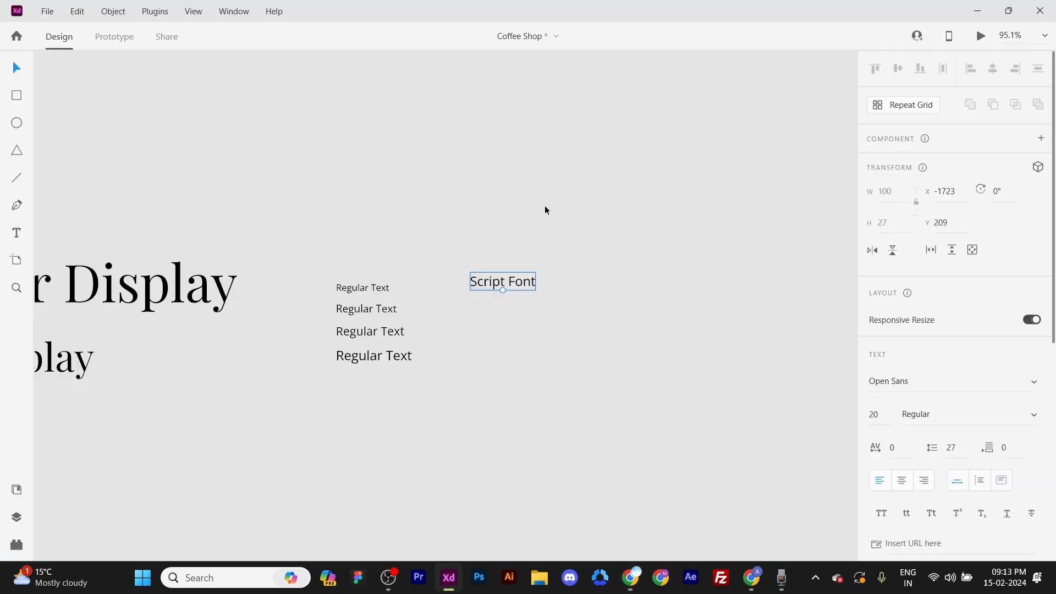
{"action": "double_click", "coordinate": [506, 282]}
{"action": "left_click", "coordinate": [918, 381]}
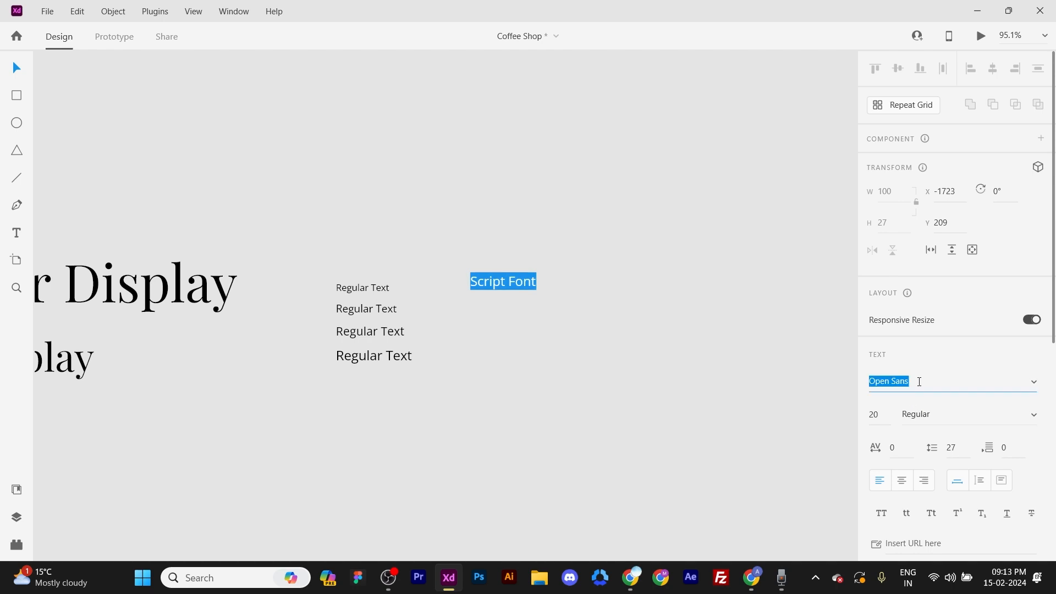
{"action": "key", "text": "ctrl+v"}
{"action": "key", "text": "Return"}
{"action": "key", "text": "Escape"}
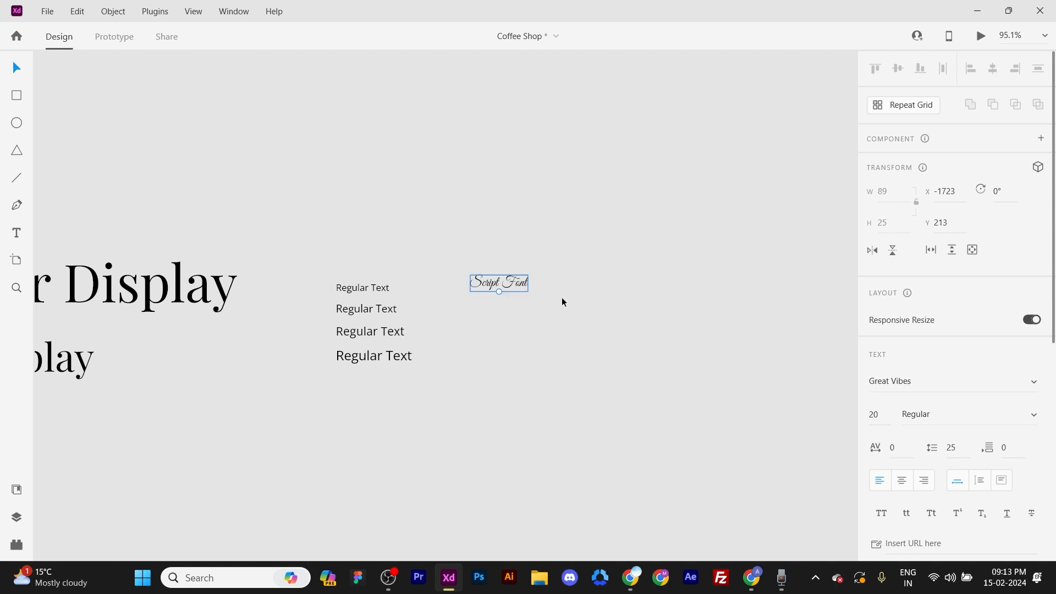
Enlarge the "Script Font" text to a font size of 30 and save the document.
{"action": "scroll", "coordinate": [480, 269], "scroll_direction": "up", "scroll_amount": 3}
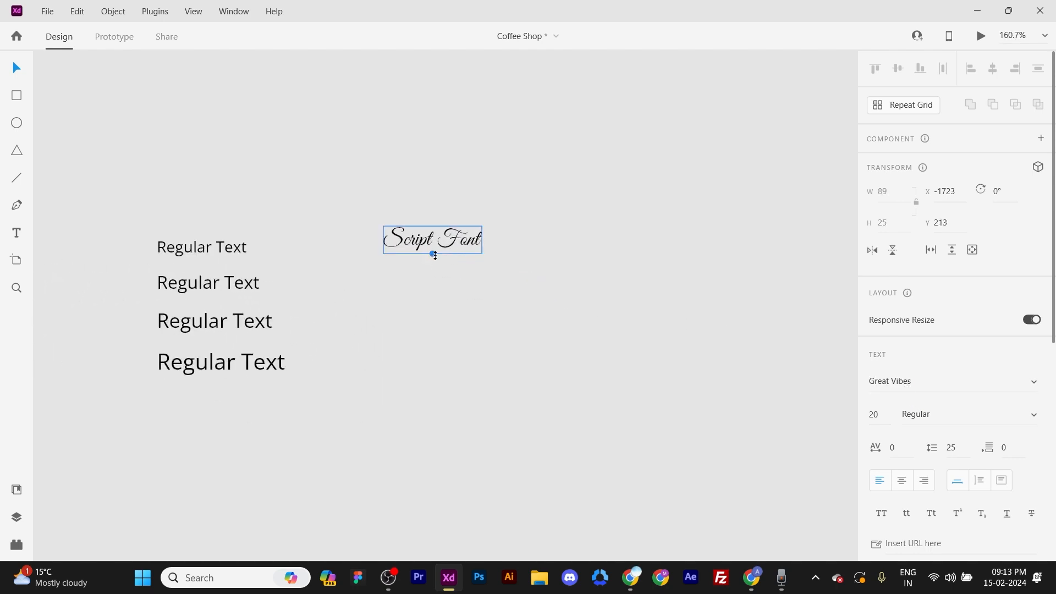
{"action": "left_click_drag", "start_coordinate": [435, 254], "coordinate": [466, 274]}
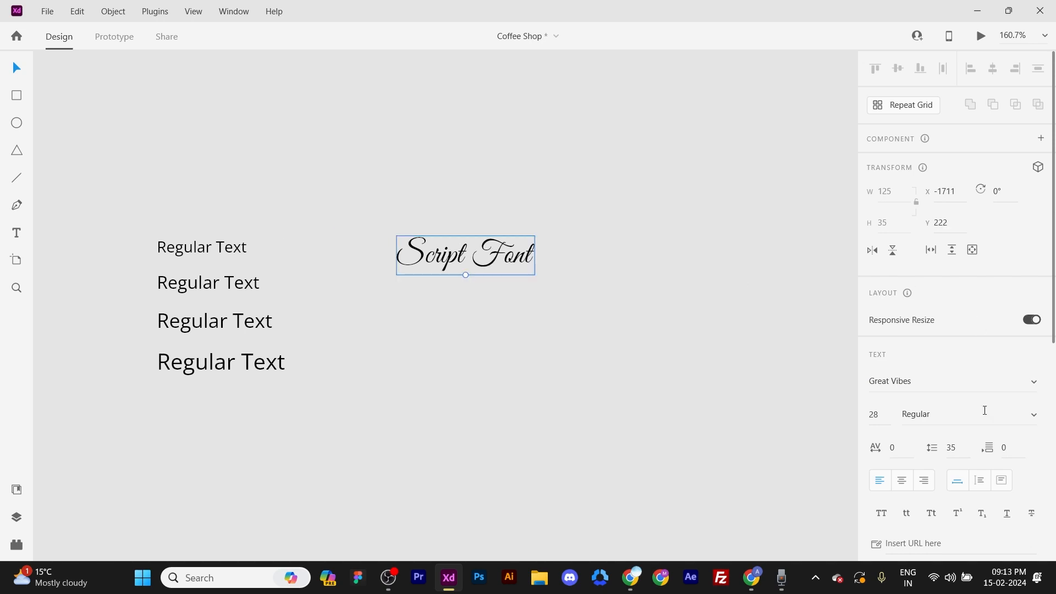
{"action": "scroll", "coordinate": [935, 385], "scroll_direction": "down", "scroll_amount": 2}
{"action": "left_click", "coordinate": [888, 342]}
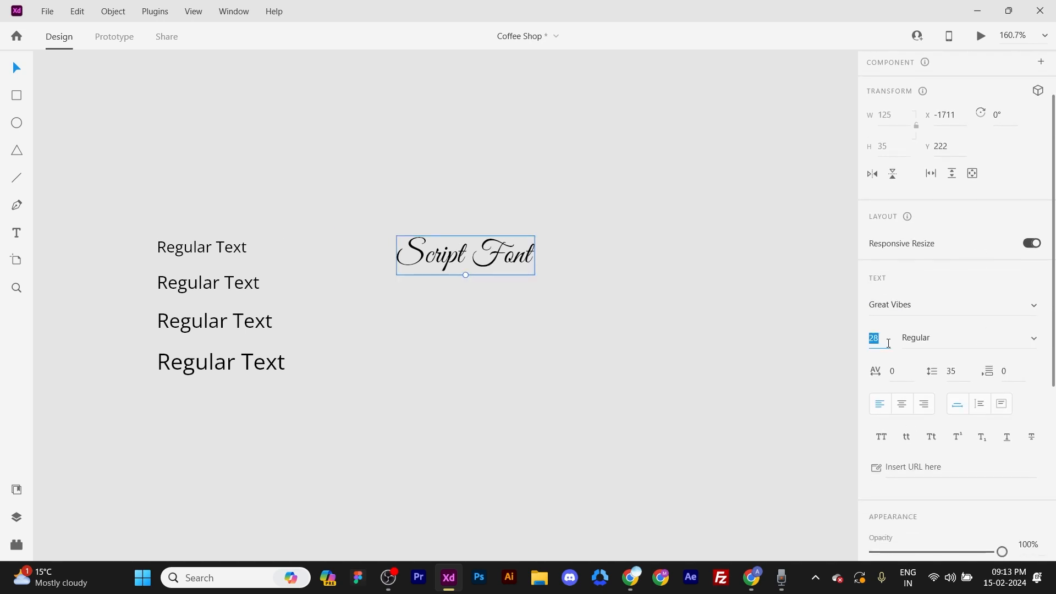
{"action": "key", "text": "ctrl+s"}
{"action": "type", "text": "30"}
{"action": "key", "text": "Return"}
{"action": "left_click", "coordinate": [479, 151]}
{"action": "scroll", "coordinate": [488, 177], "scroll_direction": "down", "scroll_amount": 3}
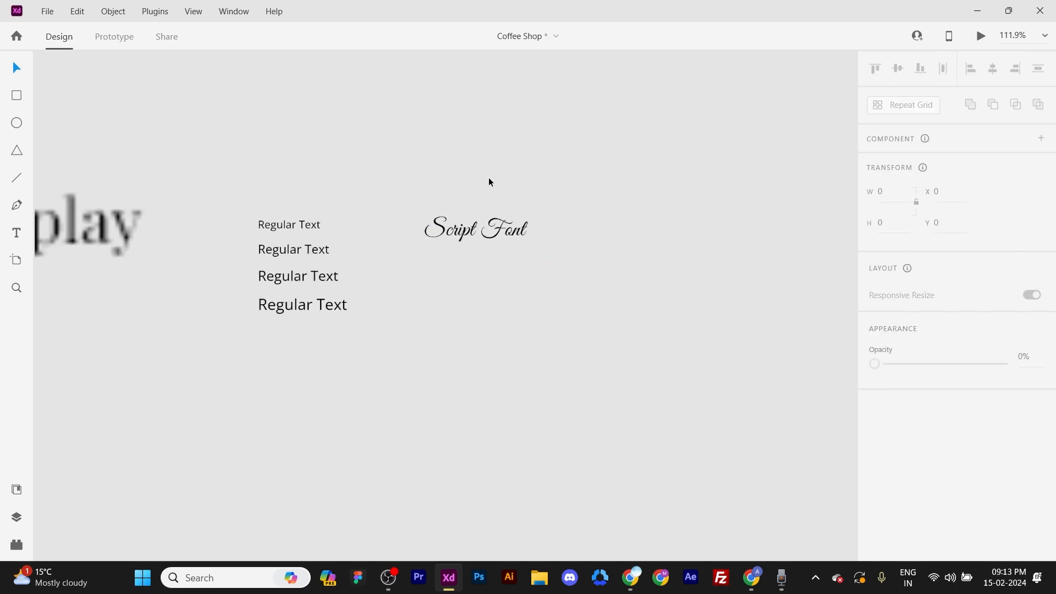
Move the "Script Font" sample directly below the "Regular Text" lines, aligned with their left edge.
{"action": "scroll", "coordinate": [489, 181], "scroll_direction": "down", "scroll_amount": 3}
{"action": "left_click_drag", "start_coordinate": [542, 261], "coordinate": [747, 290]}
{"action": "left_click_drag", "start_coordinate": [617, 239], "coordinate": [585, 232]}
{"action": "left_click_drag", "start_coordinate": [725, 222], "coordinate": [582, 301]}
{"action": "left_click", "coordinate": [649, 245]}
{"action": "scroll", "coordinate": [664, 226], "scroll_direction": "down", "scroll_amount": 4}
{"action": "scroll", "coordinate": [675, 220], "scroll_direction": "right", "scroll_amount": 6}
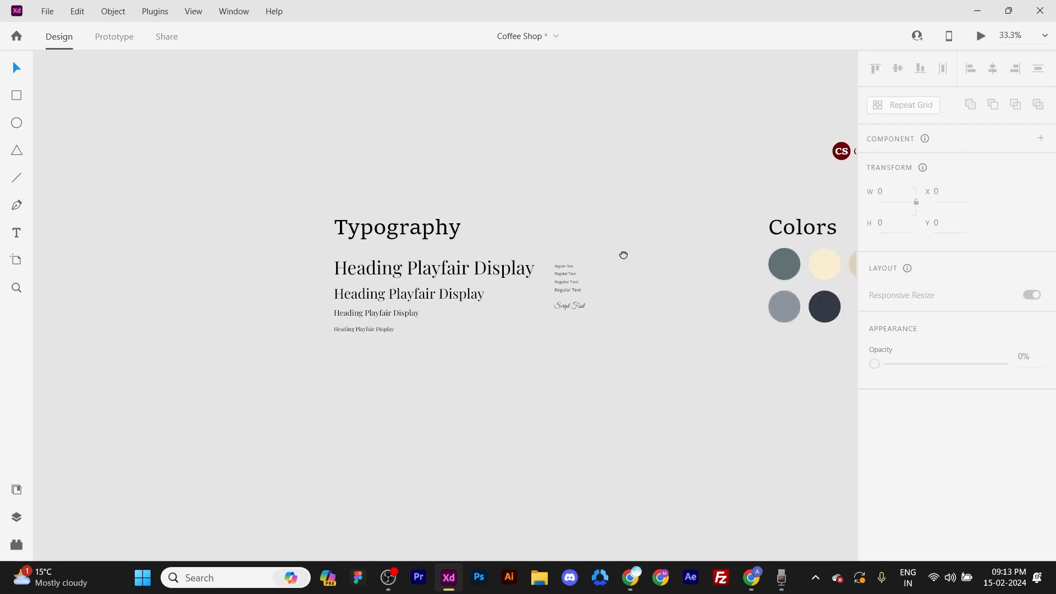
{"action": "scroll", "coordinate": [454, 226], "scroll_direction": "left", "scroll_amount": 1}
Draw a white rectangle about 1413 × 884 around the Typography section, send it to the back and group the section.
{"action": "left_click", "coordinate": [17, 95]}
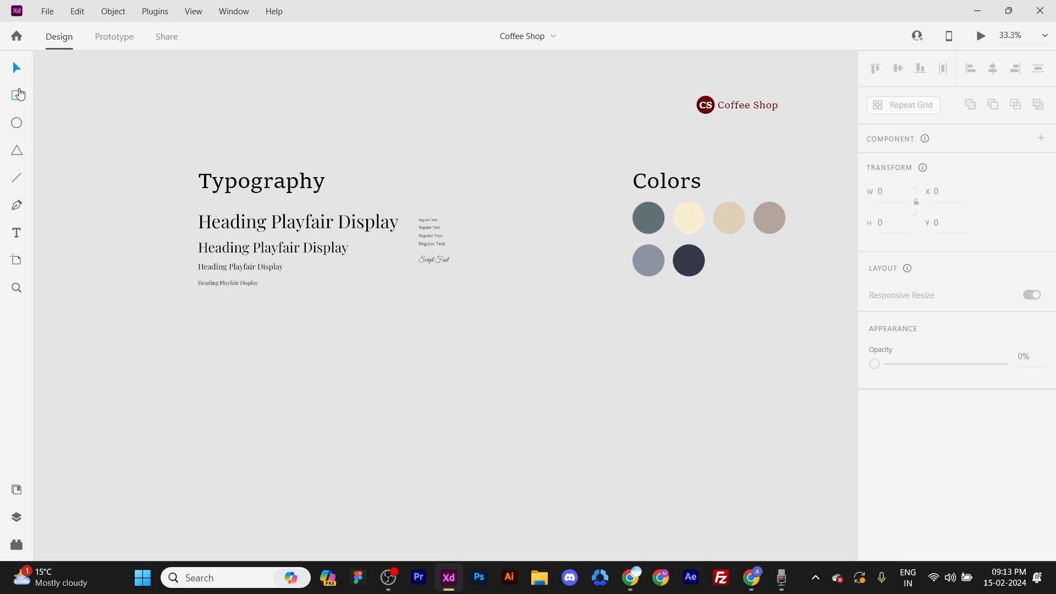
{"action": "mouse_move", "coordinate": [182, 149]}
{"action": "left_mouse_down"}
{"action": "mouse_move", "coordinate": [424, 291]}
{"action": "mouse_move", "coordinate": [495, 360]}
{"action": "mouse_move", "coordinate": [503, 353]}
{"action": "mouse_move", "coordinate": [143, 118]}
{"action": "left_mouse_up"}
{"action": "left_click", "coordinate": [24, 73]}
{"action": "right_click", "coordinate": [487, 289]}
{"action": "left_click", "coordinate": [538, 384]}
{"action": "key", "text": "ctrl+g"}
Copy the Typography background rectangle over the Colors section at about X -1544, Y -94, and send it to the back.
{"action": "left_click", "coordinate": [599, 285]}
{"action": "left_click_drag", "start_coordinate": [600, 284], "coordinate": [445, 305]}
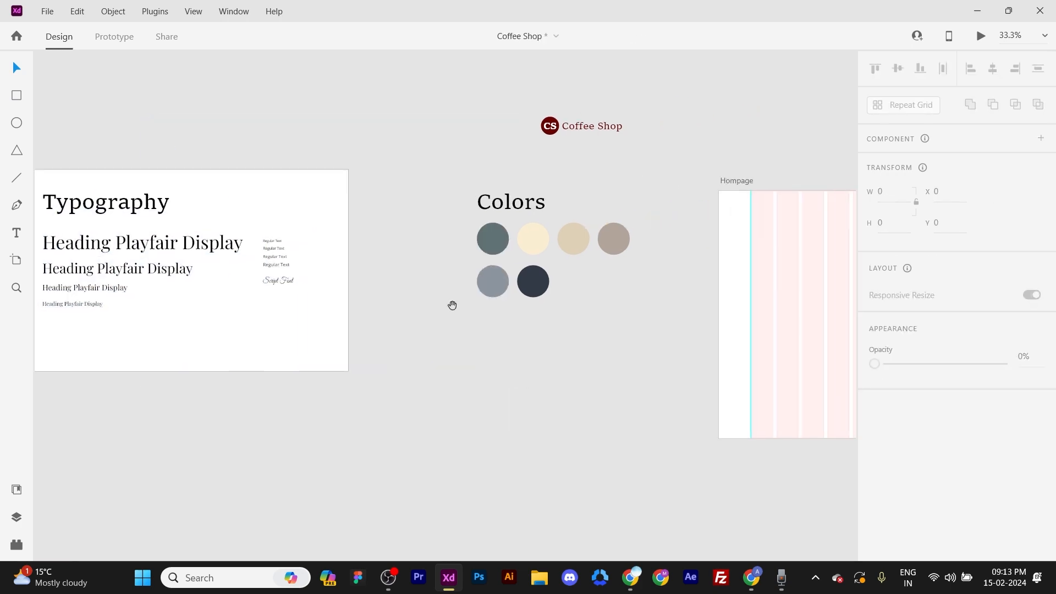
{"action": "double_click", "coordinate": [332, 194]}
{"action": "left_click", "coordinate": [513, 173]}
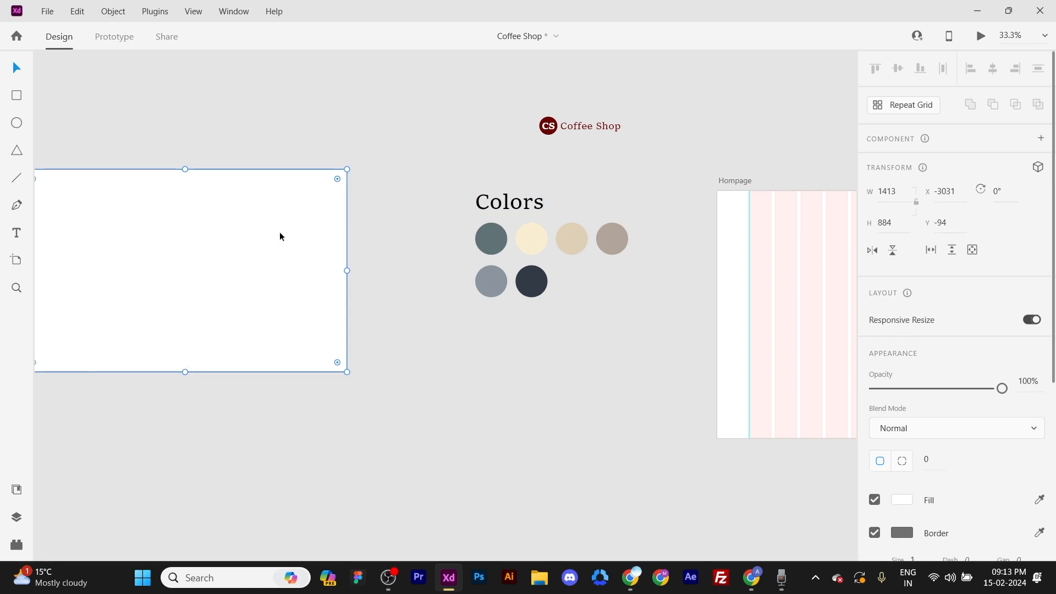
{"action": "left_click_drag", "start_coordinate": [280, 235], "coordinate": [620, 236]}
{"action": "right_click", "coordinate": [619, 236]}
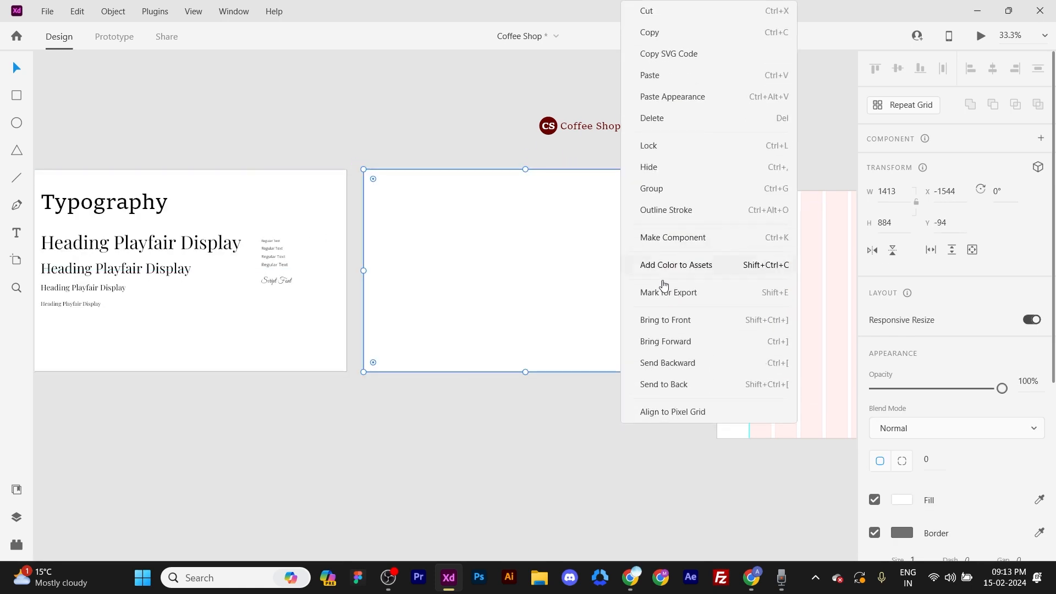
{"action": "left_click", "coordinate": [675, 384]}
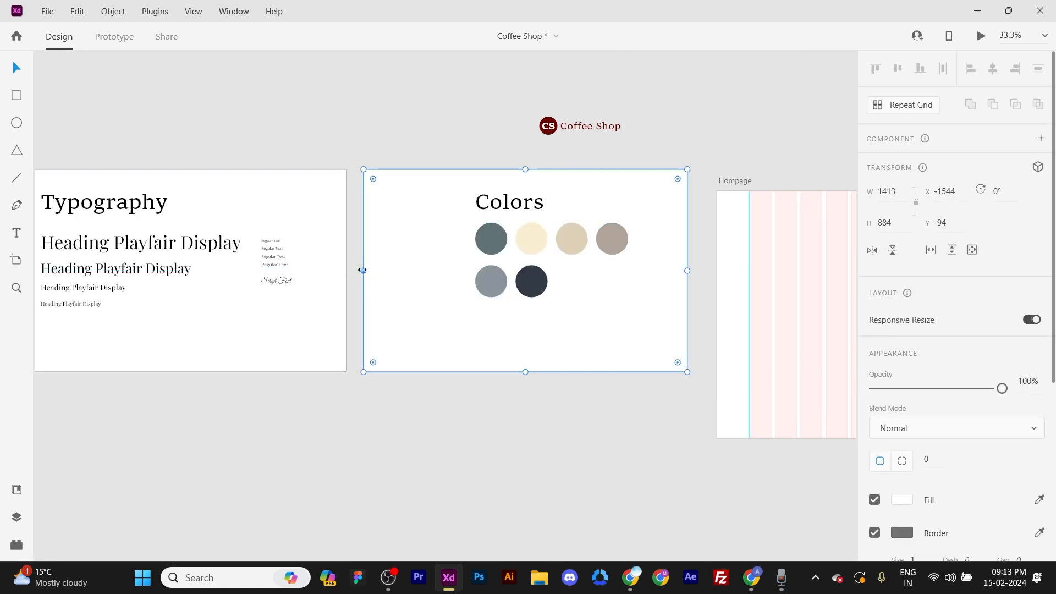
Narrow the Colors background to about 1020 wide, then group it with the swatches and move it beside the Typography card.
{"action": "left_click_drag", "start_coordinate": [362, 270], "coordinate": [453, 269]}
{"action": "left_click_drag", "start_coordinate": [669, 415], "coordinate": [452, 180]}
{"action": "key", "text": "ctrl+g"}
{"action": "left_click_drag", "start_coordinate": [573, 225], "coordinate": [606, 274]}
{"action": "left_click_drag", "start_coordinate": [603, 263], "coordinate": [505, 262]}
{"action": "left_click", "coordinate": [665, 259]}
Move the Coffee Shop logo above the Typography card, aligned with the card's left edge.
{"action": "scroll", "coordinate": [664, 253], "scroll_direction": "down", "scroll_amount": 2}
{"action": "left_click_drag", "start_coordinate": [661, 244], "coordinate": [673, 271]}
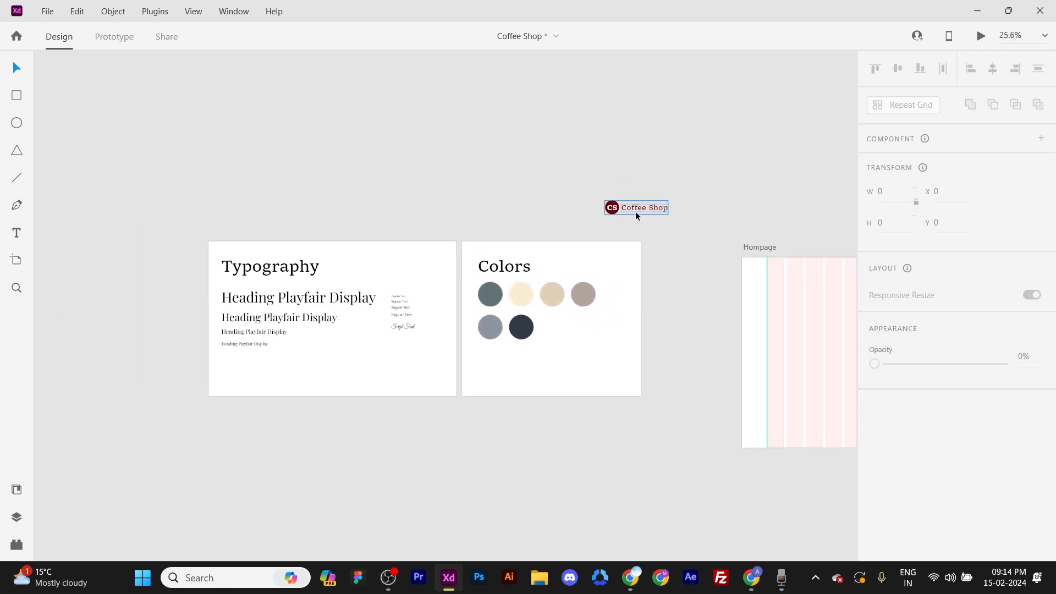
{"action": "left_click_drag", "start_coordinate": [635, 211], "coordinate": [239, 216]}
{"action": "left_click", "coordinate": [598, 180]}
{"action": "scroll", "coordinate": [551, 195], "scroll_direction": "down", "scroll_amount": 2}
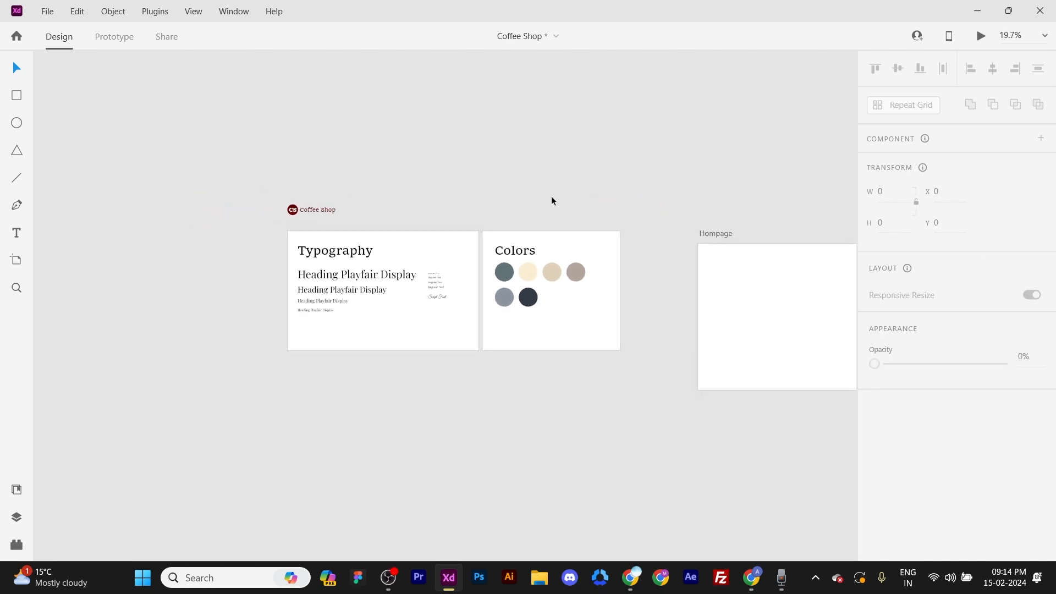
Remove the border from both the Colors and Typography background rectangles.
{"action": "scroll", "coordinate": [422, 288], "scroll_direction": "up", "scroll_amount": 2}
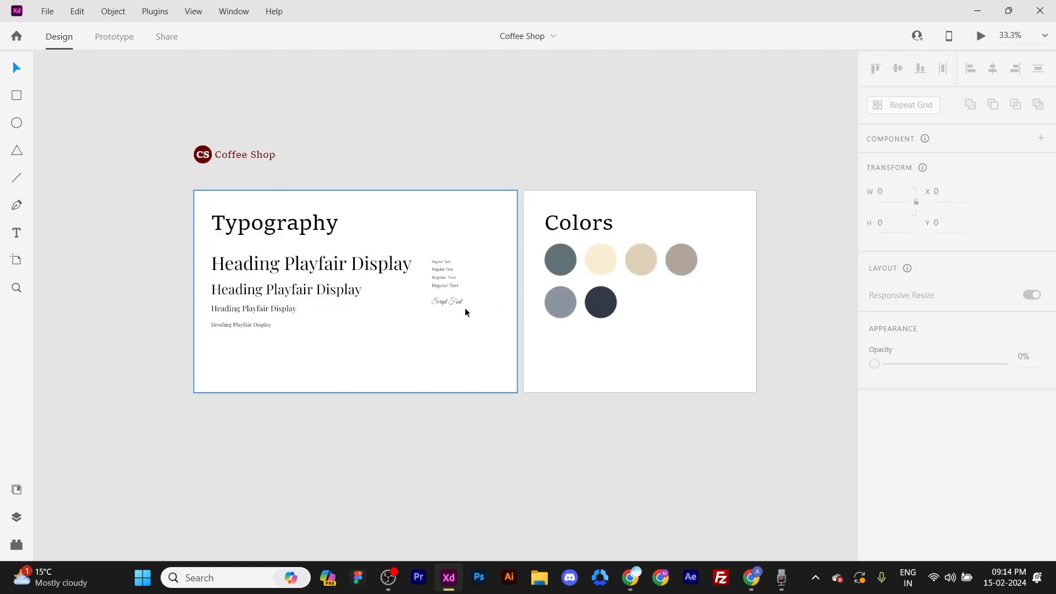
{"action": "scroll", "coordinate": [464, 308], "scroll_direction": "right", "scroll_amount": 4}
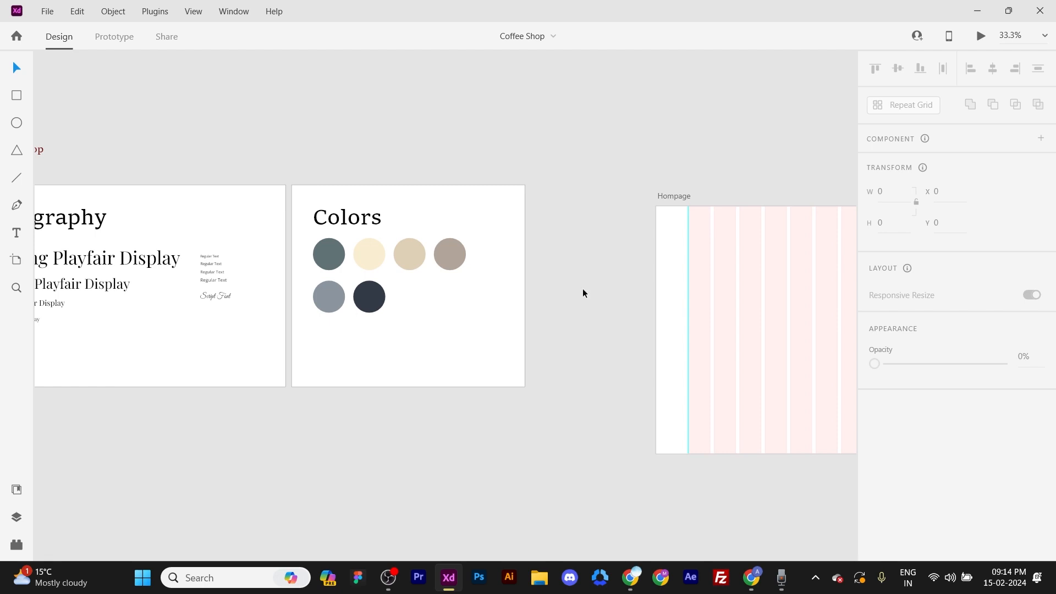
{"action": "scroll", "coordinate": [573, 297], "scroll_direction": "left", "scroll_amount": 2}
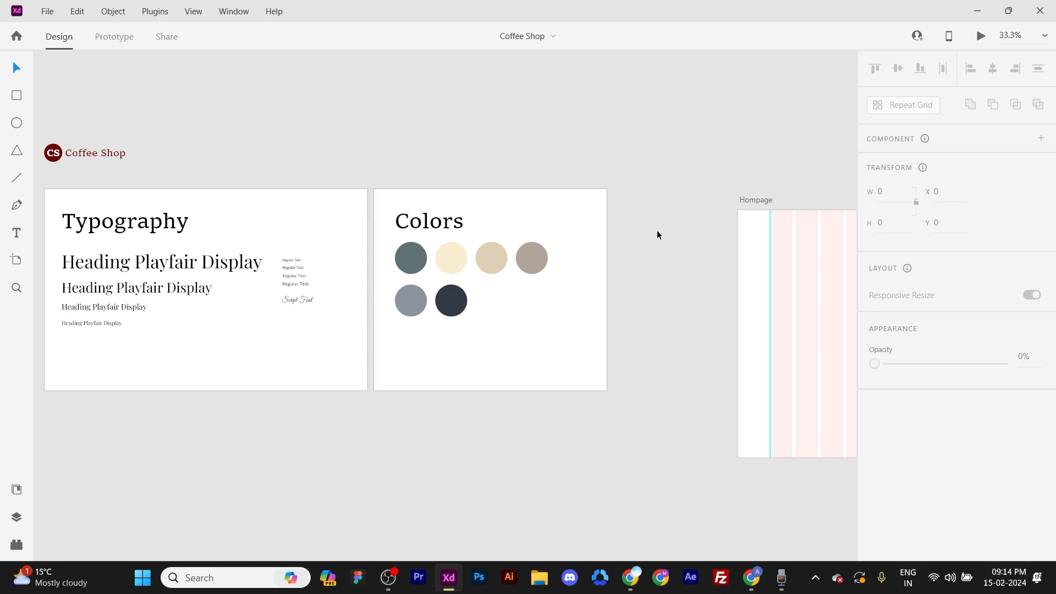
{"action": "left_click", "coordinate": [472, 362]}
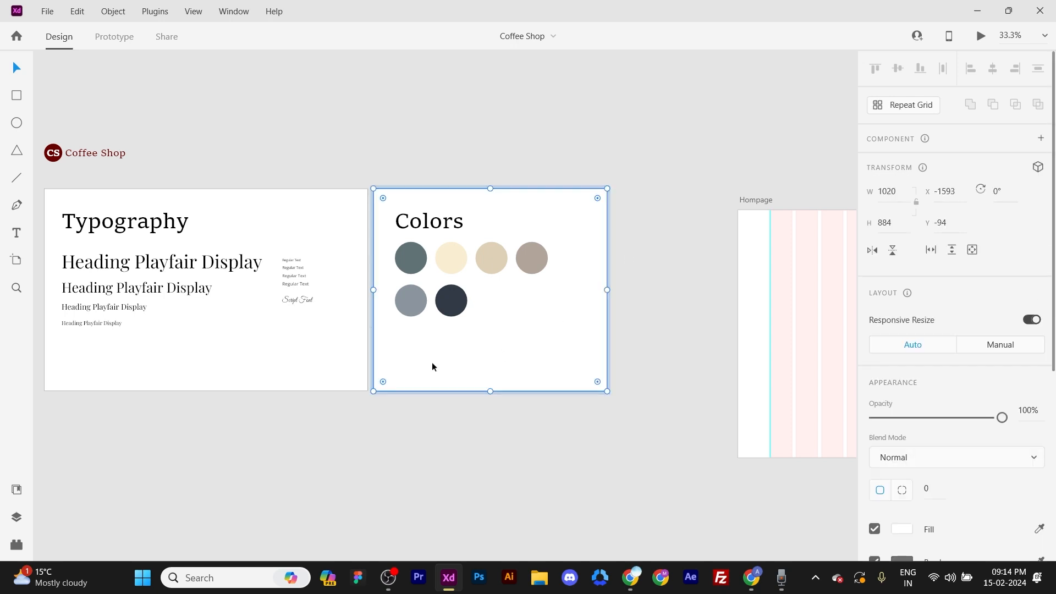
{"action": "left_click", "coordinate": [313, 379], "text": "shift"}
{"action": "scroll", "coordinate": [1001, 316], "scroll_direction": "down", "scroll_amount": 3}
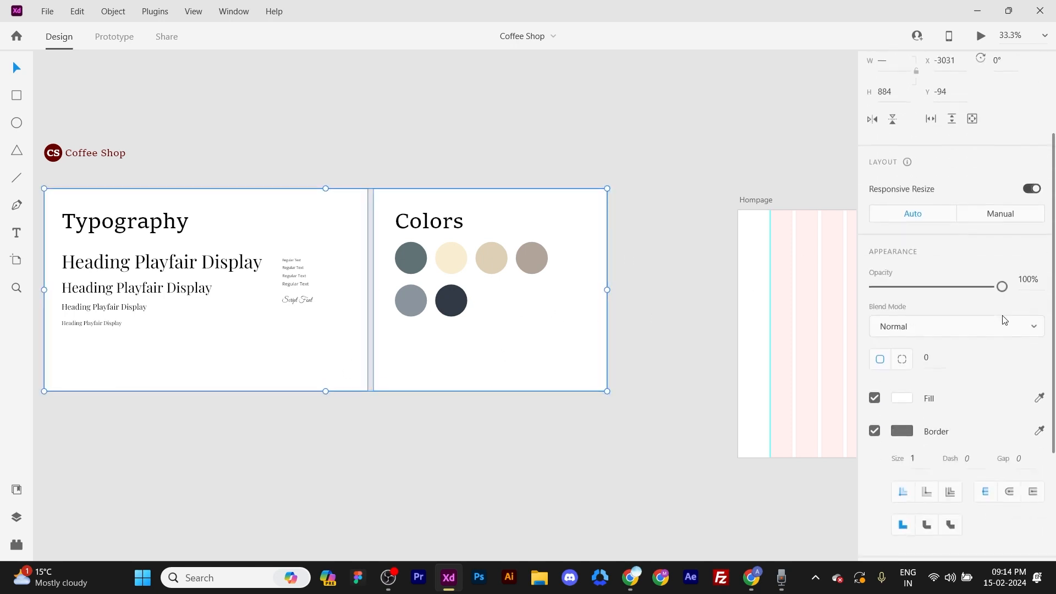
{"action": "left_click", "coordinate": [874, 410]}
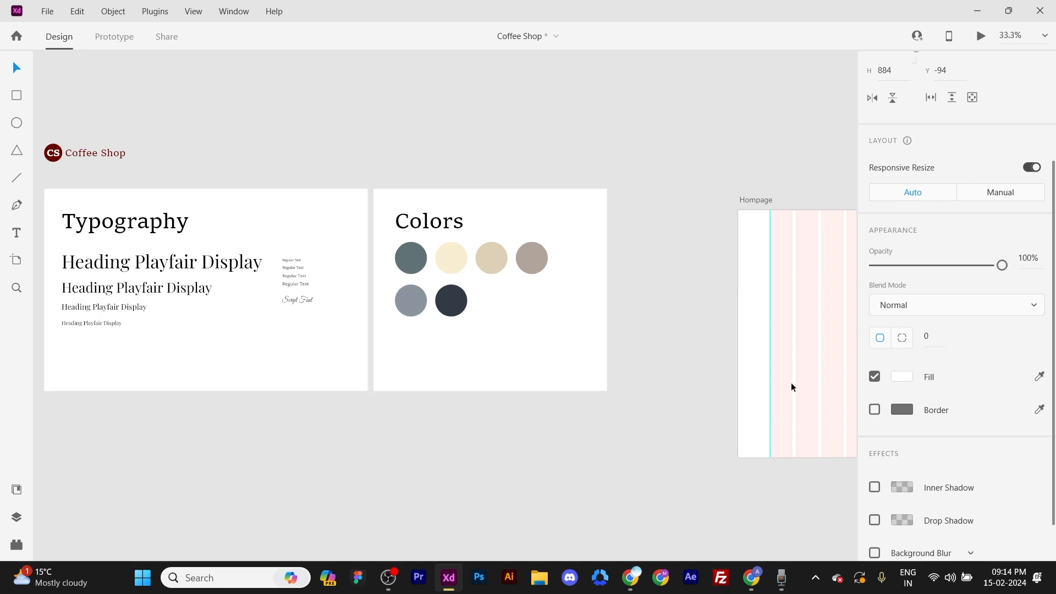
Move the Typography and Colors cards beside the Hompage artboard to X -2494, Y 0, with their tops aligned to it.
{"action": "left_click_drag", "start_coordinate": [654, 297], "coordinate": [293, 269]}
{"action": "scroll", "coordinate": [413, 269], "scroll_direction": "down", "scroll_amount": 2}
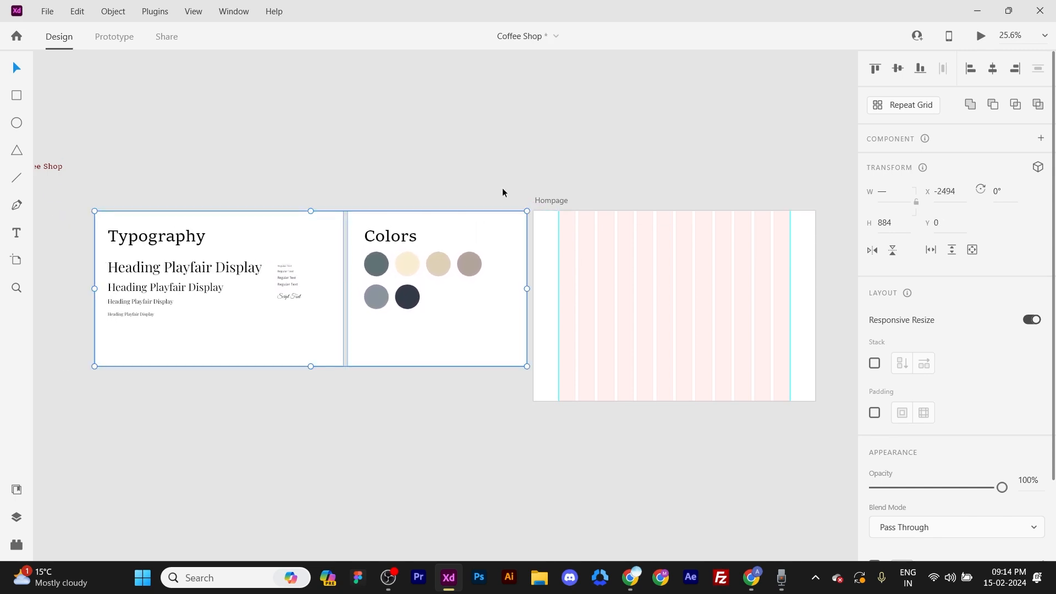
{"action": "left_click", "coordinate": [503, 188]}
Review the finished Typography and Colors cards alongside the Hompage artboard.
{"action": "scroll", "coordinate": [536, 265], "scroll_direction": "up", "scroll_amount": 2}
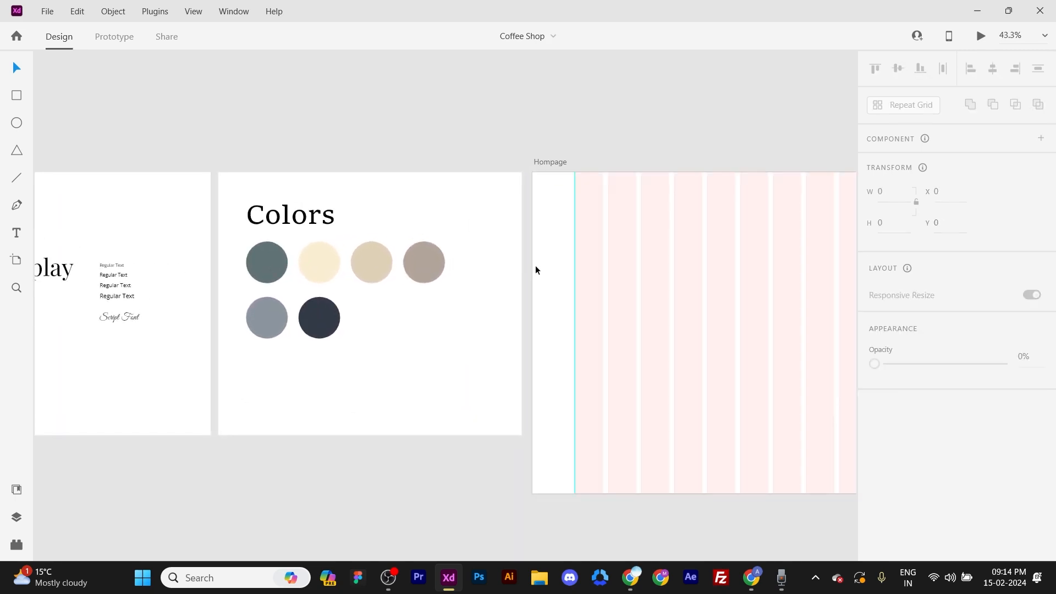
{"action": "left_click_drag", "start_coordinate": [417, 277], "coordinate": [486, 270]}
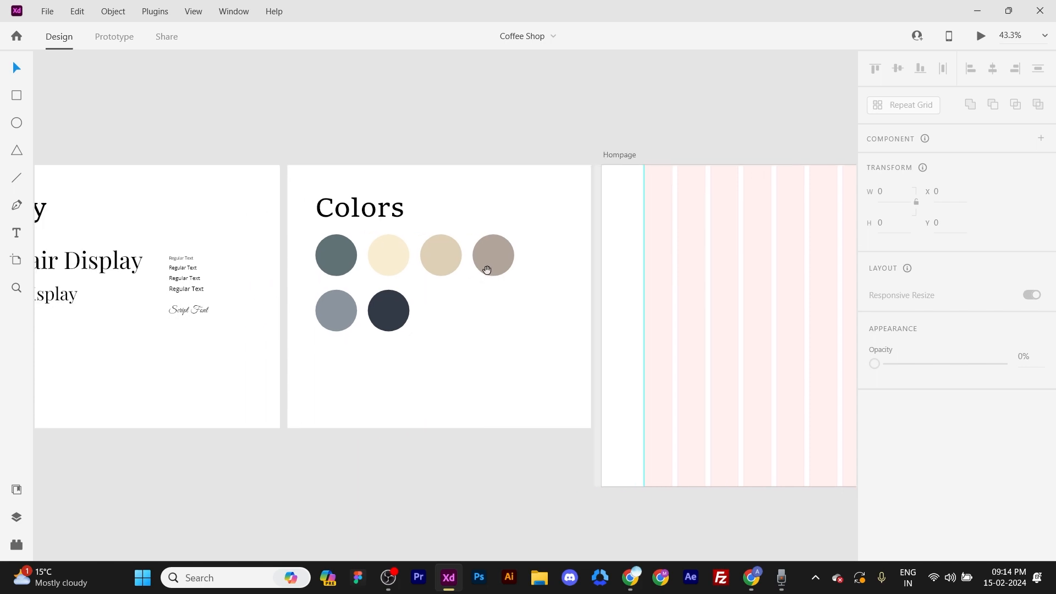
{"action": "left_click_drag", "start_coordinate": [568, 250], "coordinate": [480, 283]}
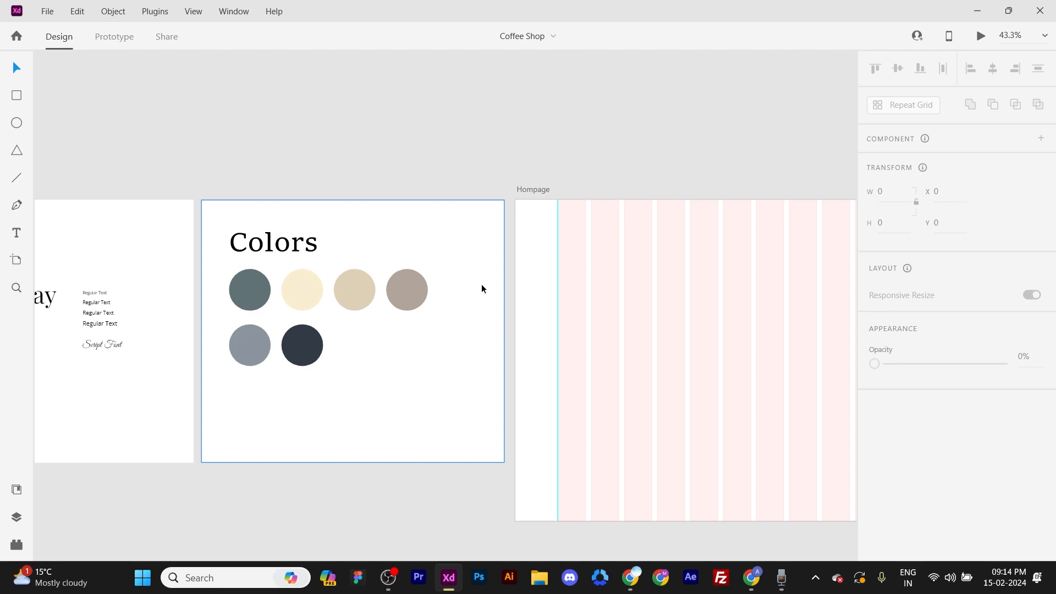
{"action": "left_click_drag", "start_coordinate": [388, 291], "coordinate": [461, 275]}
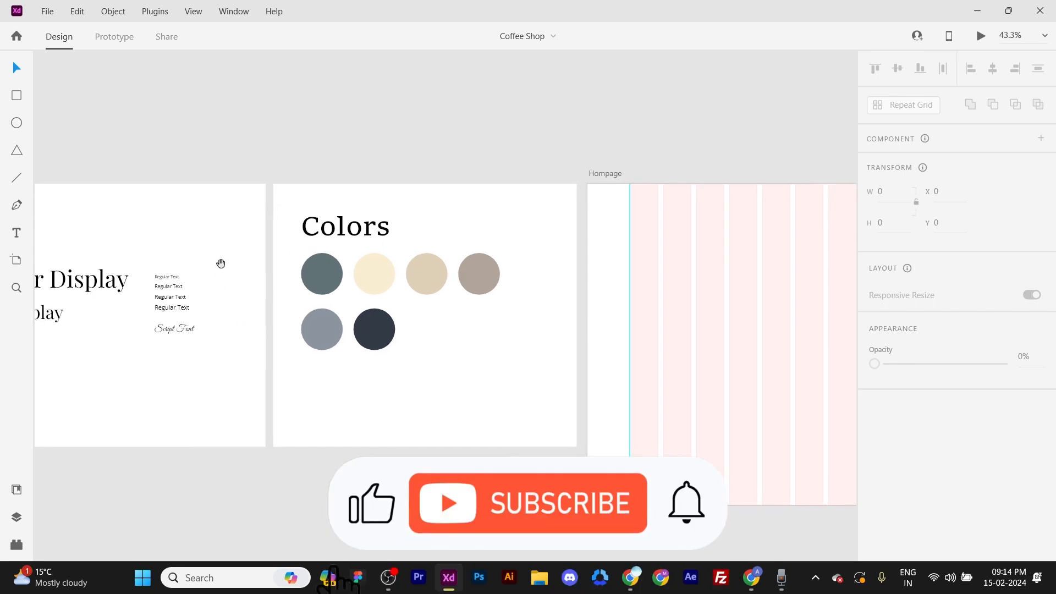
{"action": "left_click_drag", "start_coordinate": [282, 259], "coordinate": [361, 264]}
{"action": "left_click_drag", "start_coordinate": [257, 294], "coordinate": [349, 298]}
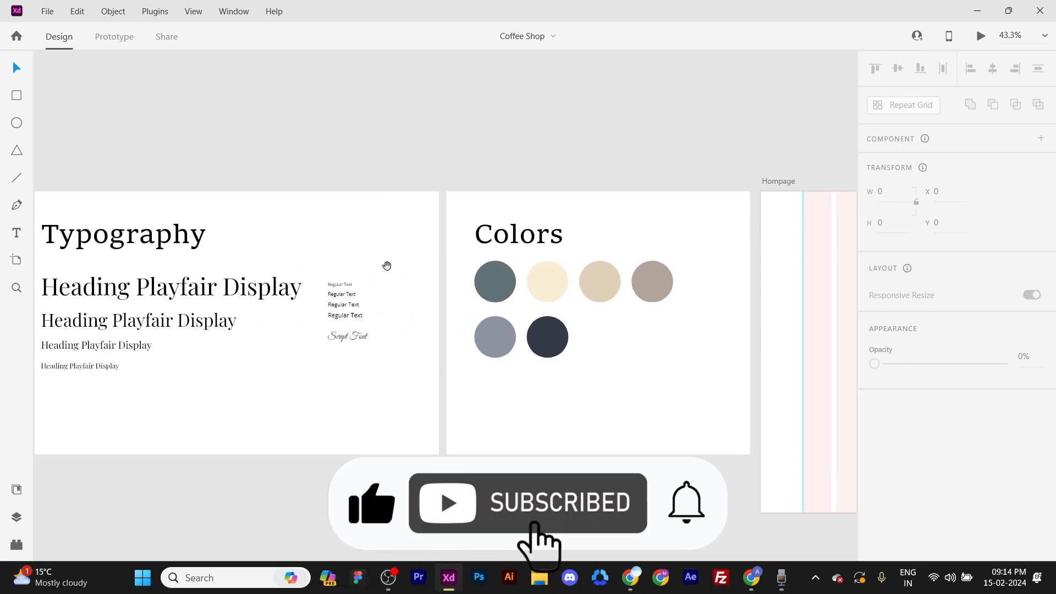
{"action": "left_click_drag", "start_coordinate": [483, 271], "coordinate": [247, 269]}
{"action": "left_click_drag", "start_coordinate": [505, 268], "coordinate": [324, 267]}
{"action": "scroll", "coordinate": [531, 247], "scroll_direction": "down", "scroll_amount": 3}
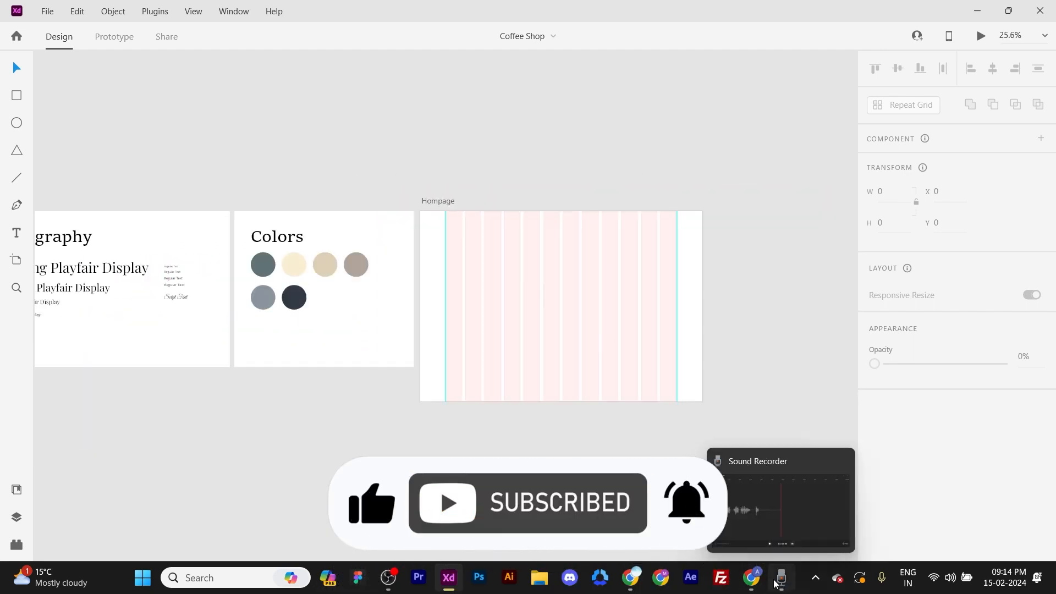